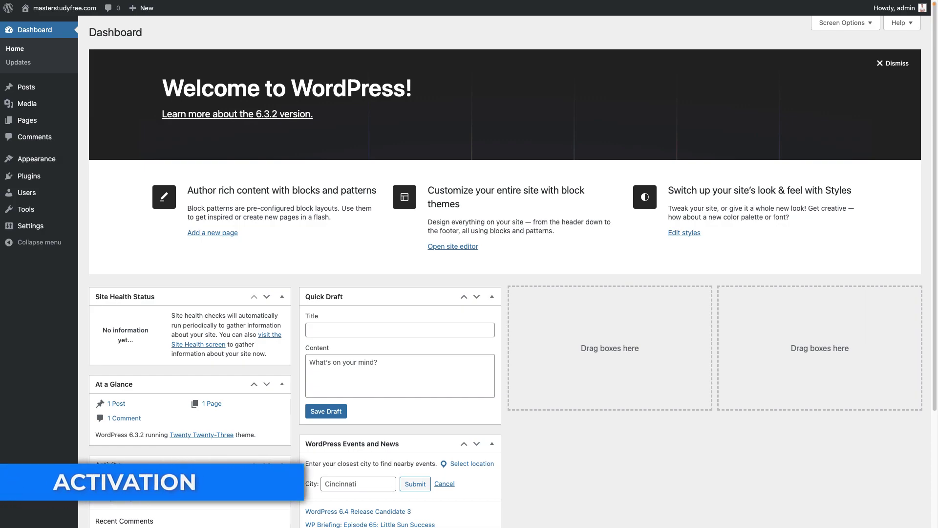
Search the plugin directory for 'MasterStudy', then install and activate MasterStudy LMS
left_click(32, 177)
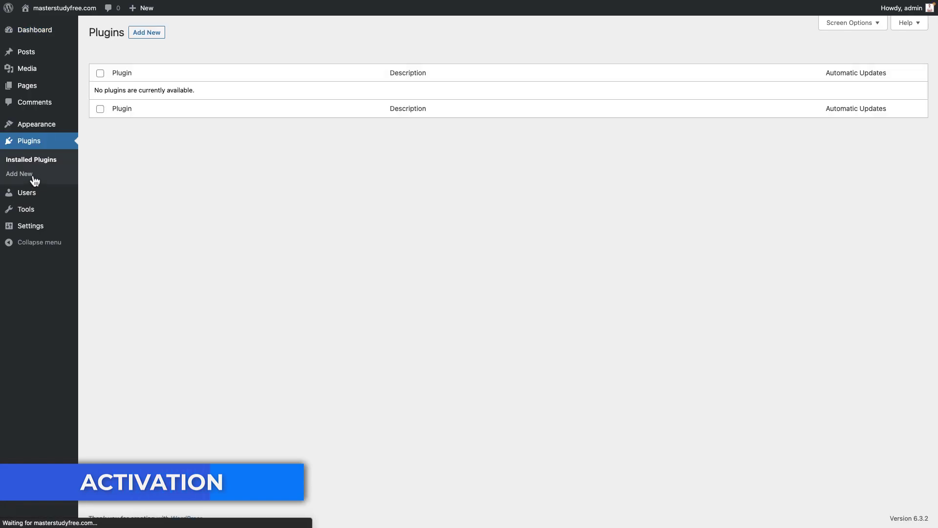
left_click(162, 39)
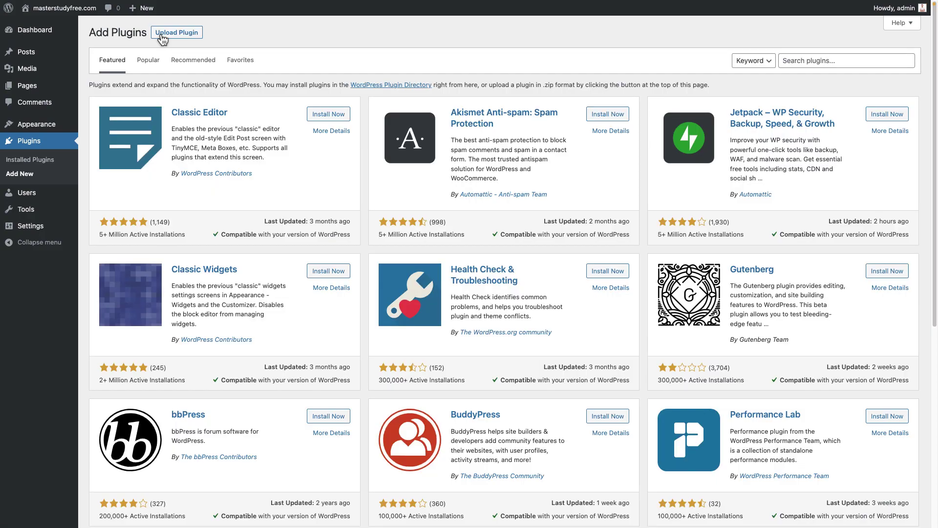
left_click(840, 61)
type("MasterStudy")
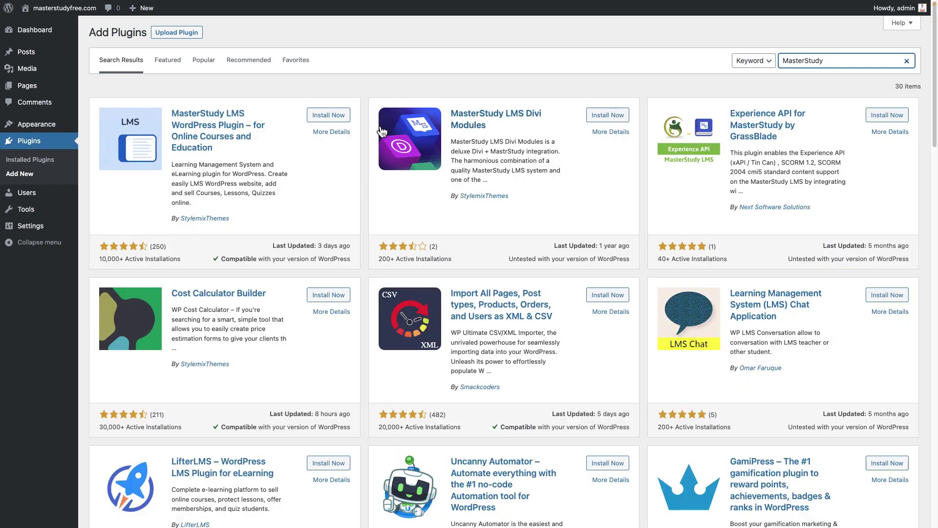
left_click(328, 114)
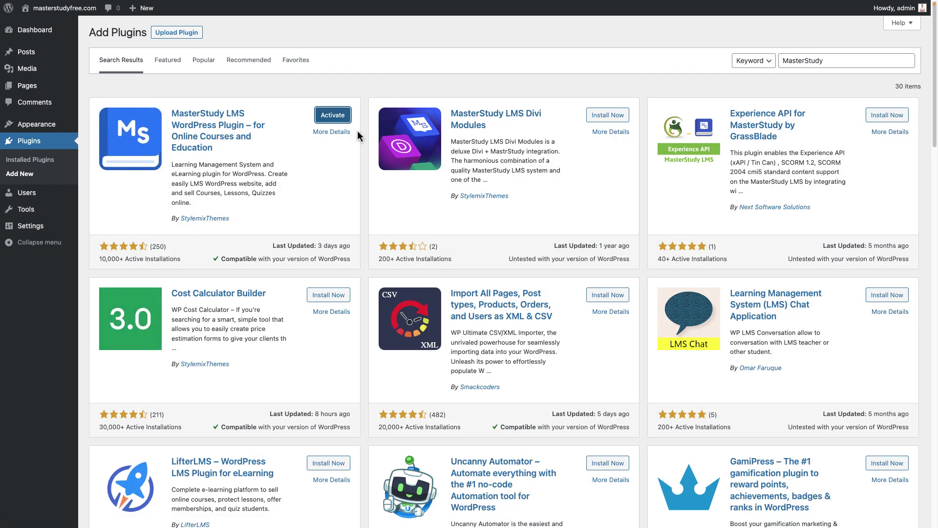
left_click(335, 116)
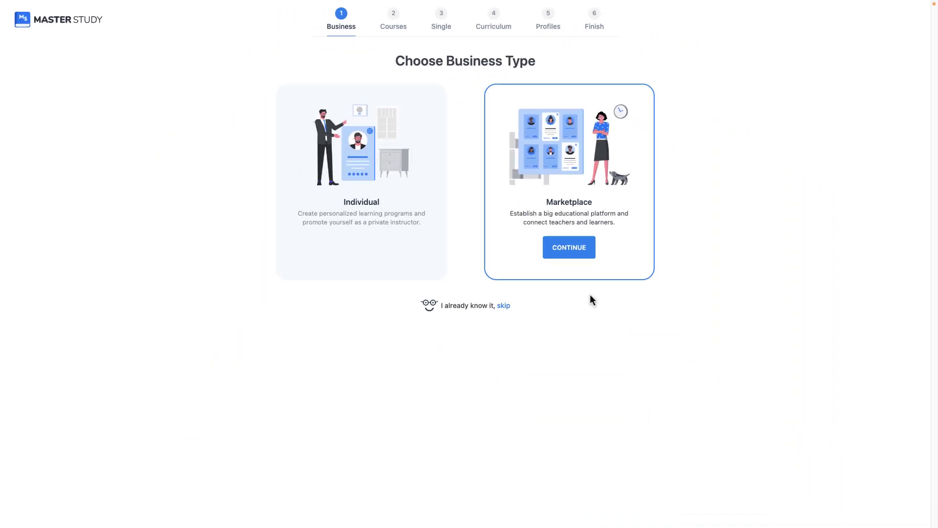
Choose Marketplace, generate the Courses page, show 8 courses per page, and enable filtering and guest checkout
left_click(585, 249)
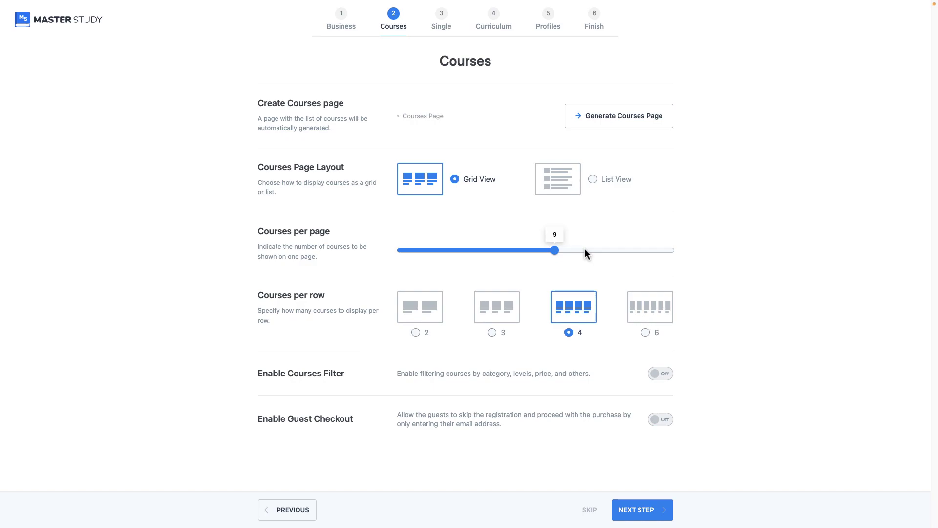
left_click(630, 125)
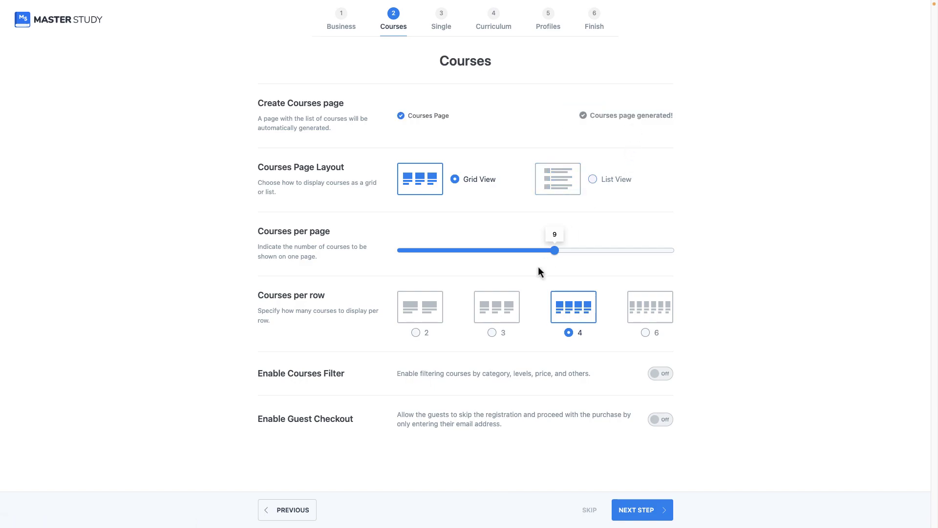
left_click(545, 249)
left_click(667, 376)
left_click(666, 418)
left_click(637, 511)
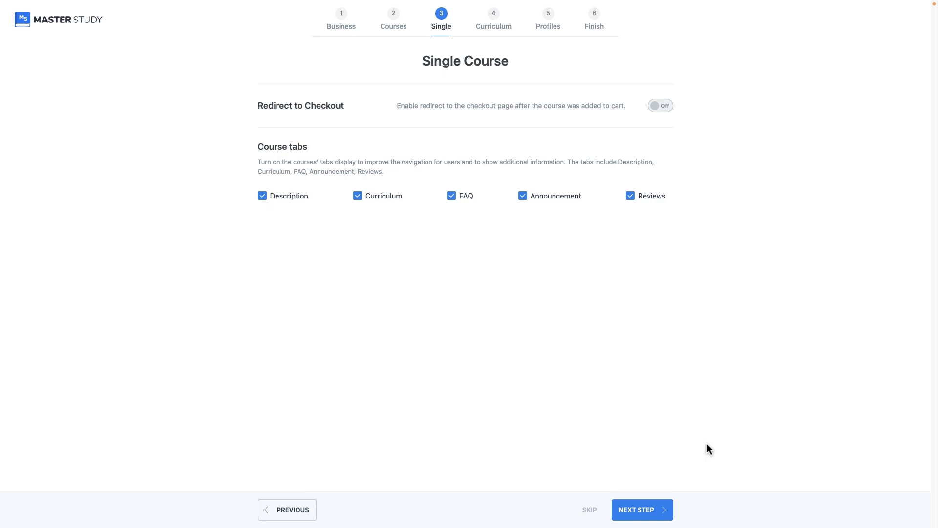
Turn on checkout redirect, paginated quizzes, instructor video uploads and category creation, then finish setup
left_click(663, 107)
left_click(628, 509)
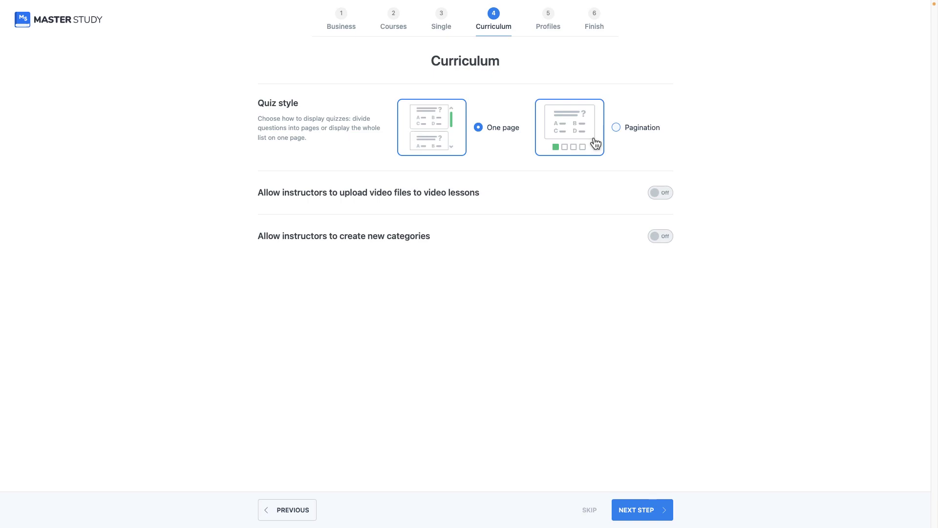
left_click(595, 143)
left_click(666, 193)
left_click(662, 236)
left_click(642, 510)
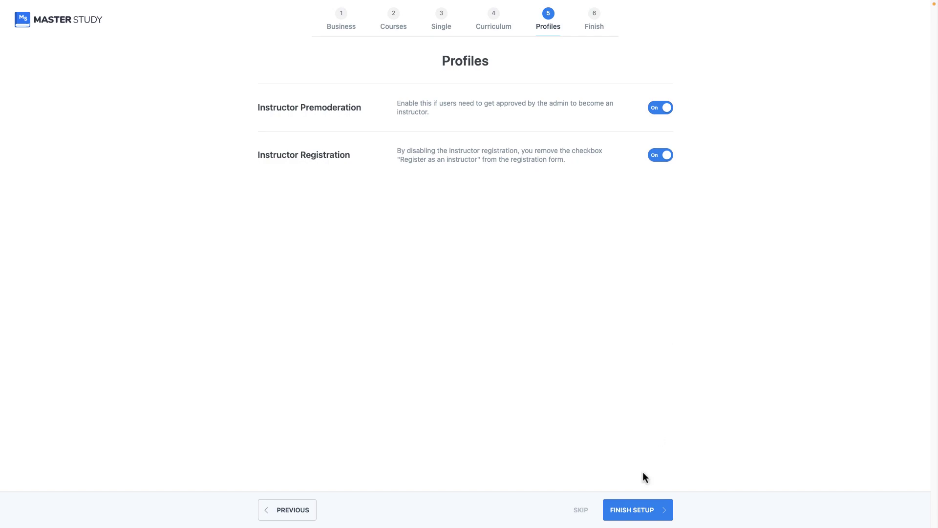
left_click(640, 510)
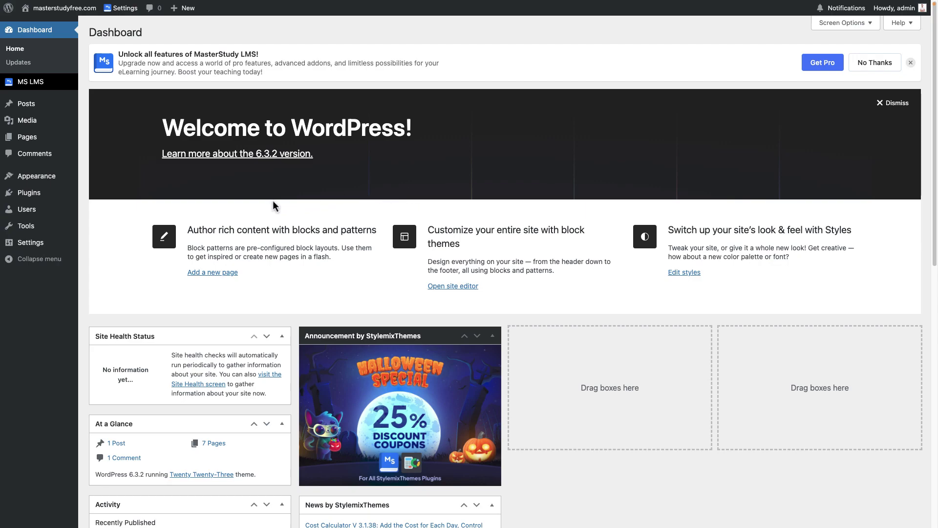
Open MS LMS Settings and scroll through the General Settings colour and currency options
mouse_move(39, 228)
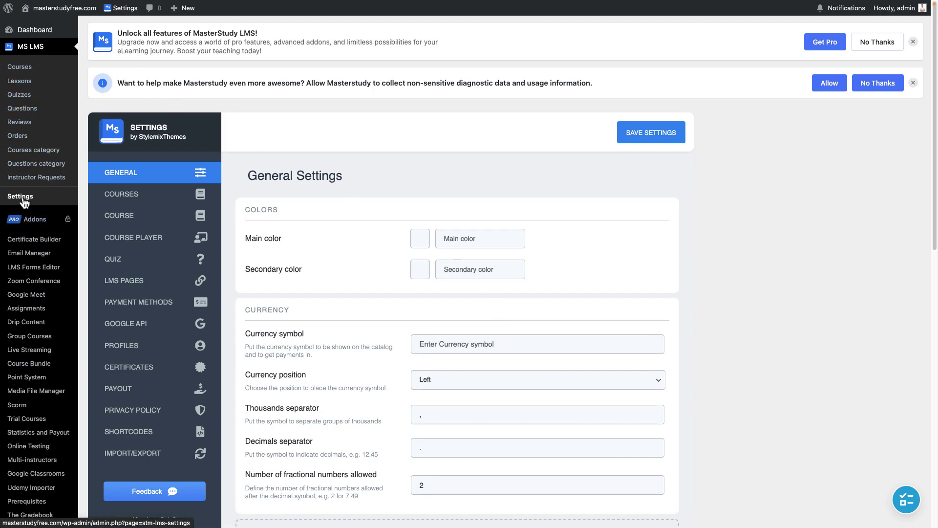
scroll(293, 234, "down", 3)
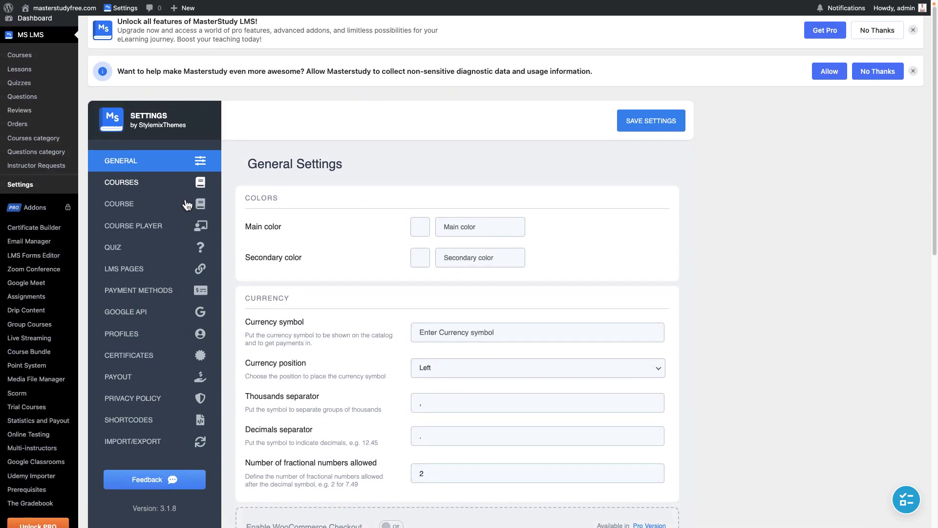
scroll(438, 269, "down", 5)
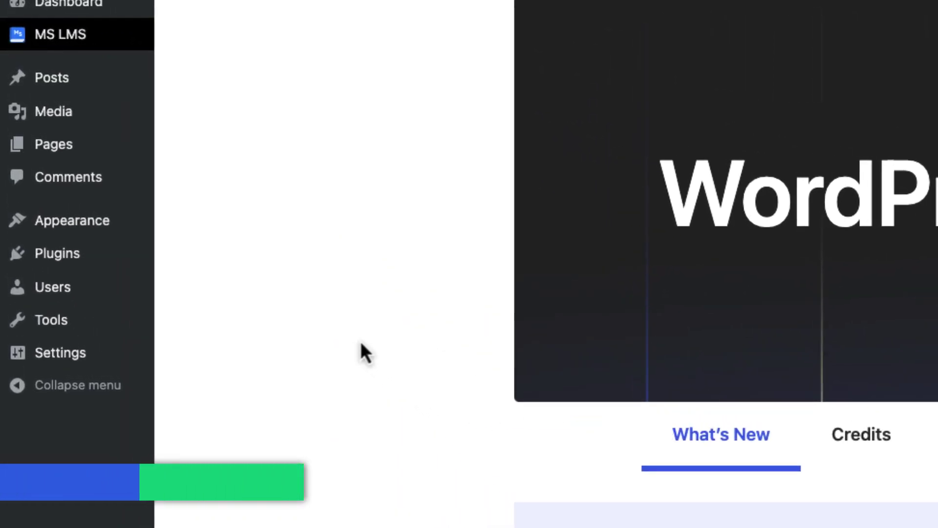
Install the MasterStudy Starter theme, its required plugins, demo content and child theme, then view the site
mouse_move(102, 225)
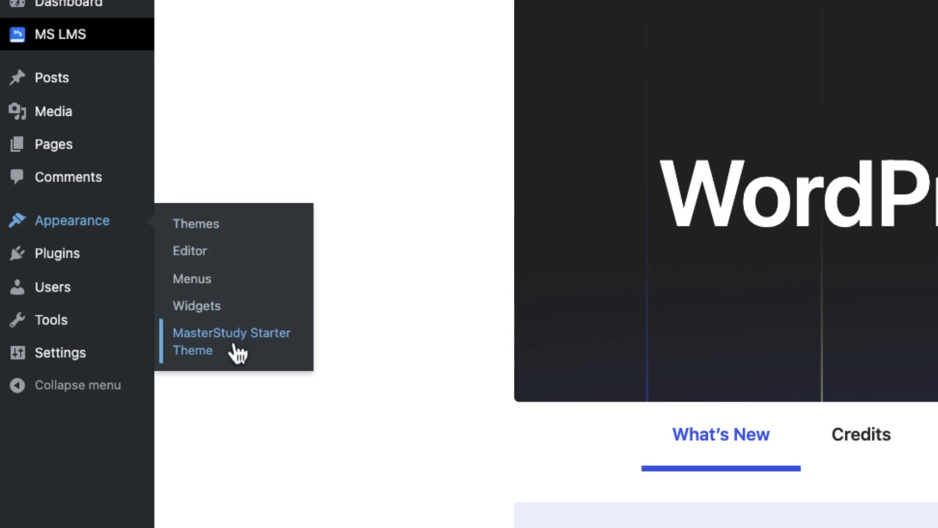
left_click(249, 355)
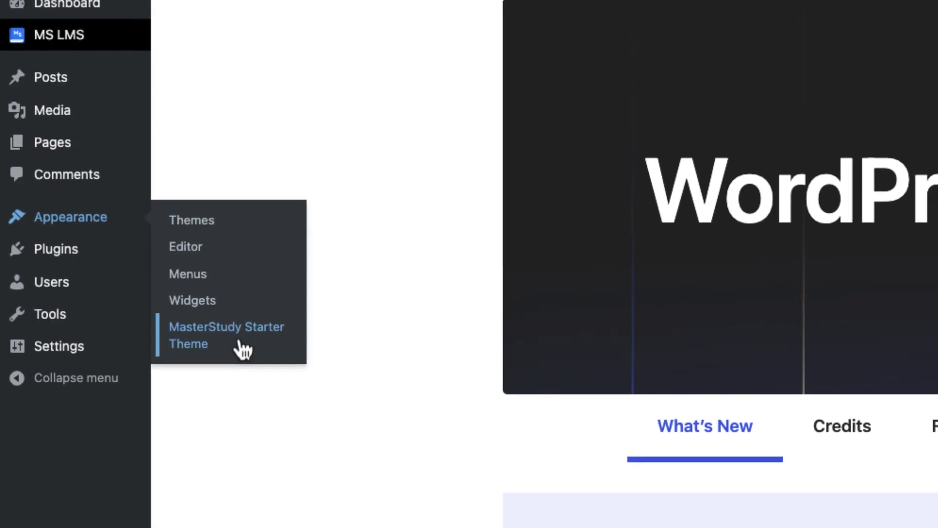
left_click(553, 307)
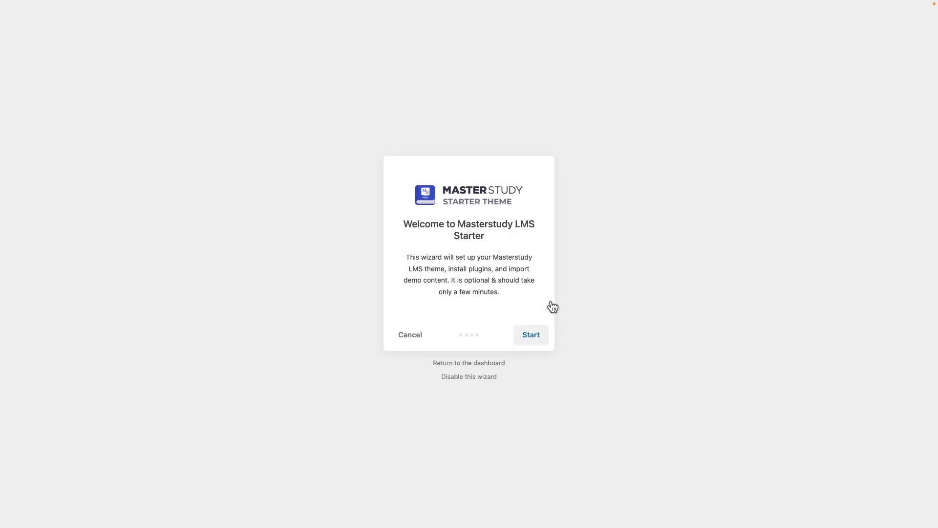
left_click(535, 334)
left_click(537, 337)
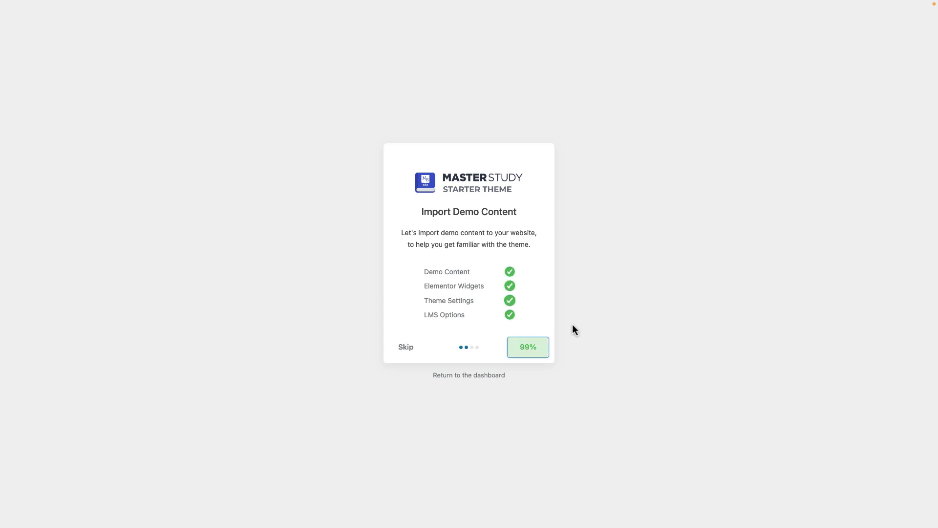
left_click(535, 327)
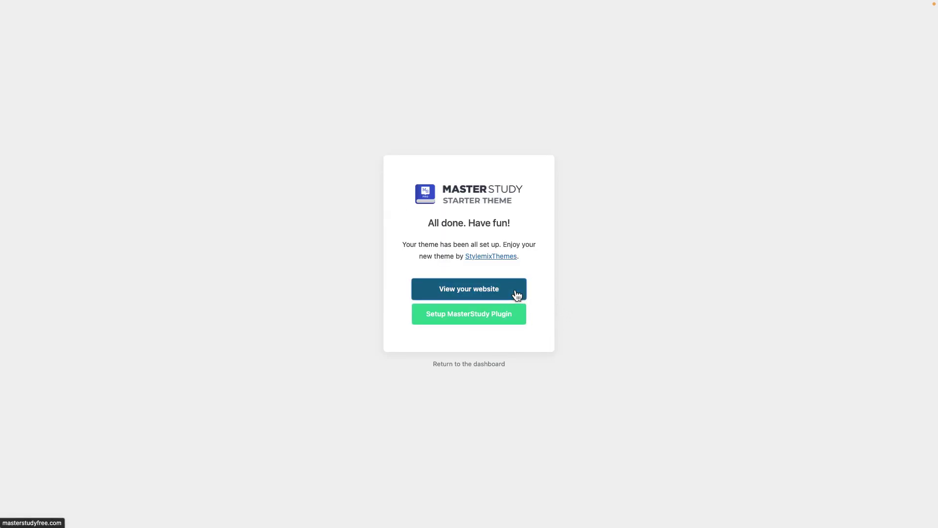
left_click(517, 294)
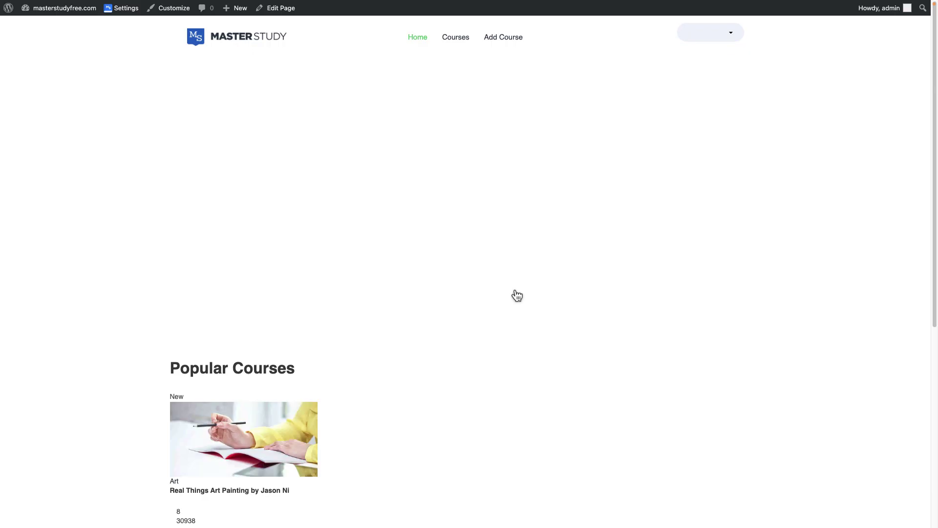
Scroll the homepage, then open the Courses catalogue with its category, level and price filters
scroll(516, 293, "down", 7)
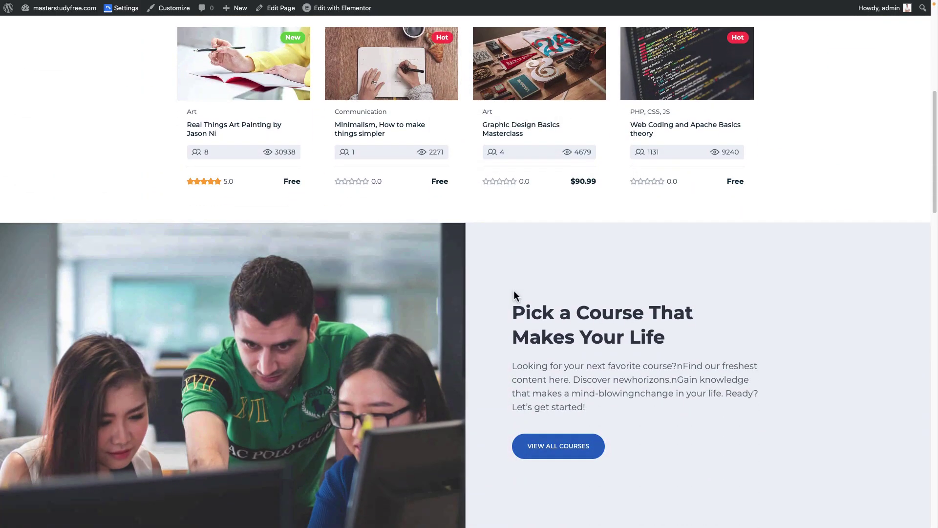
scroll(514, 292, "up", 8)
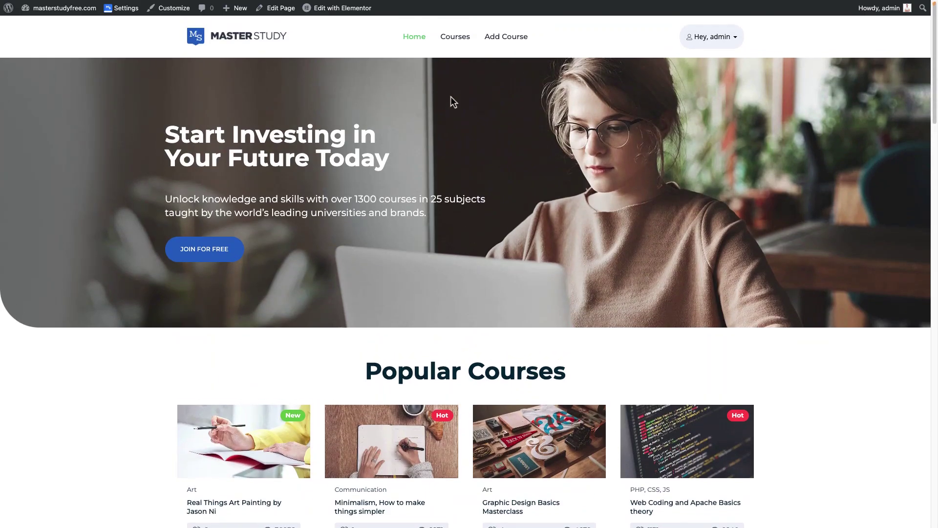
left_click(461, 39)
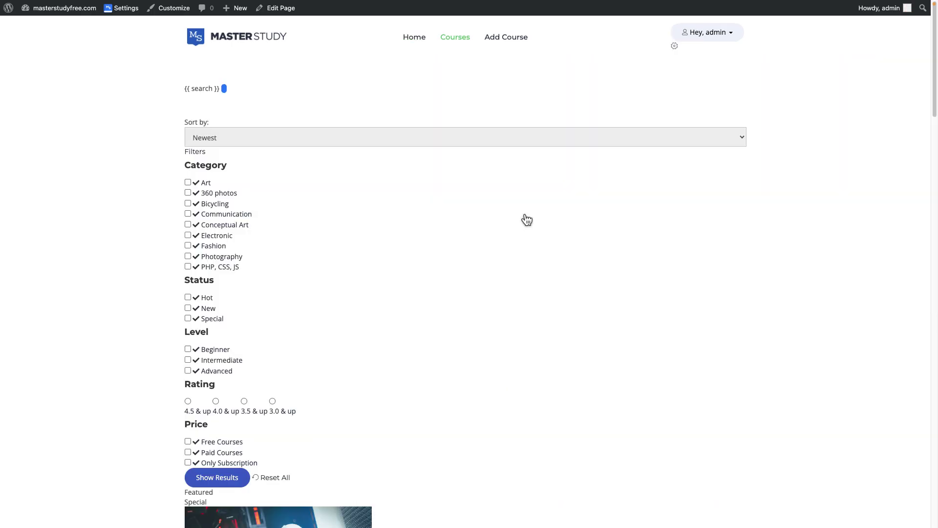
scroll(764, 271, "down", 6)
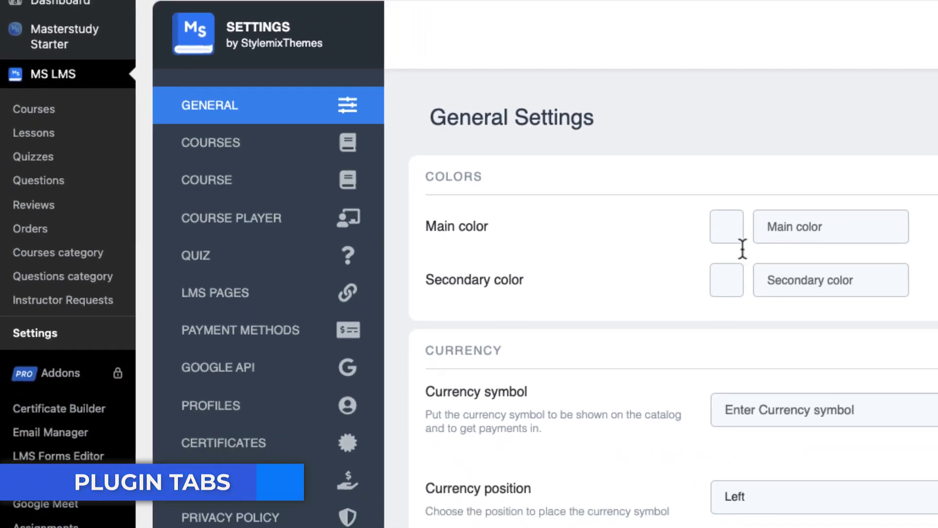
Change the Real Things Art Painting course's author from admin to the other instructor
left_click(53, 98)
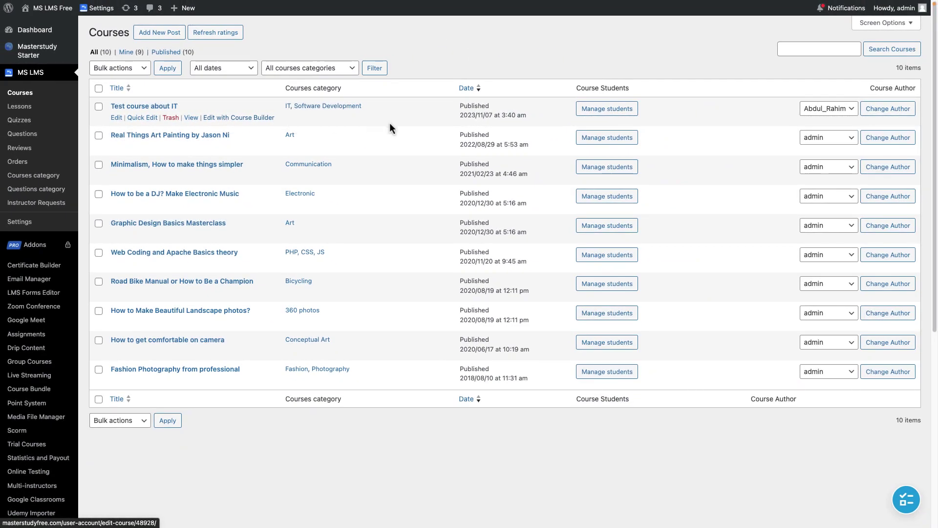
left_click(829, 141)
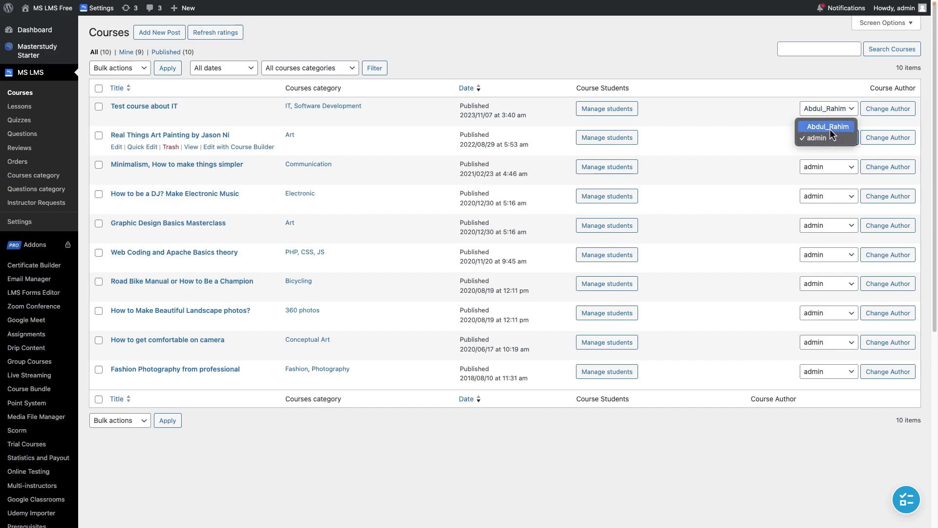
left_click(829, 128)
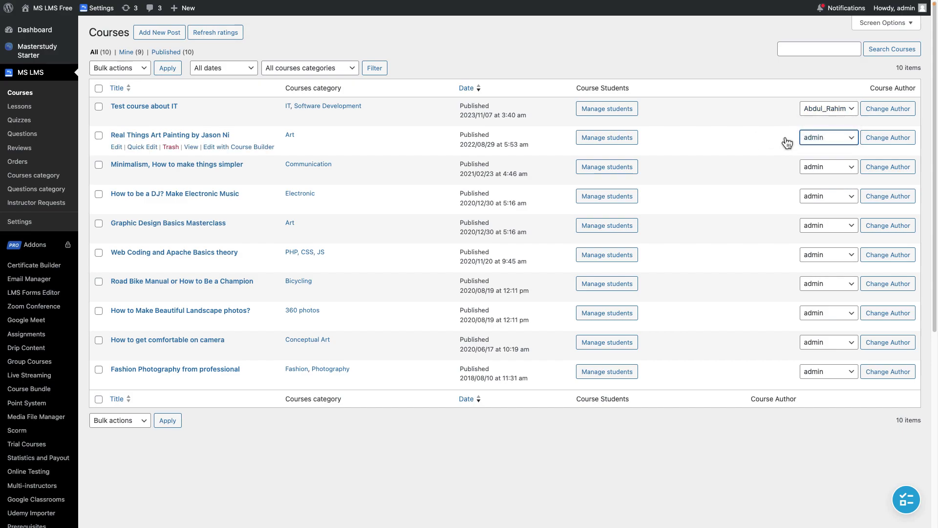
left_click(899, 139)
left_click(553, 77)
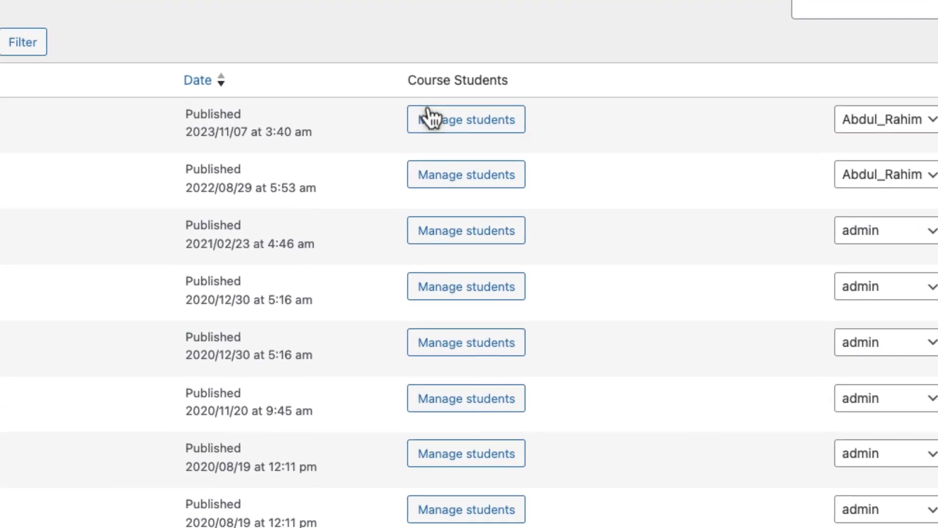
Open a student's progress in Test course about IT and expand the Interactive quiz's four attempts
left_click(430, 118)
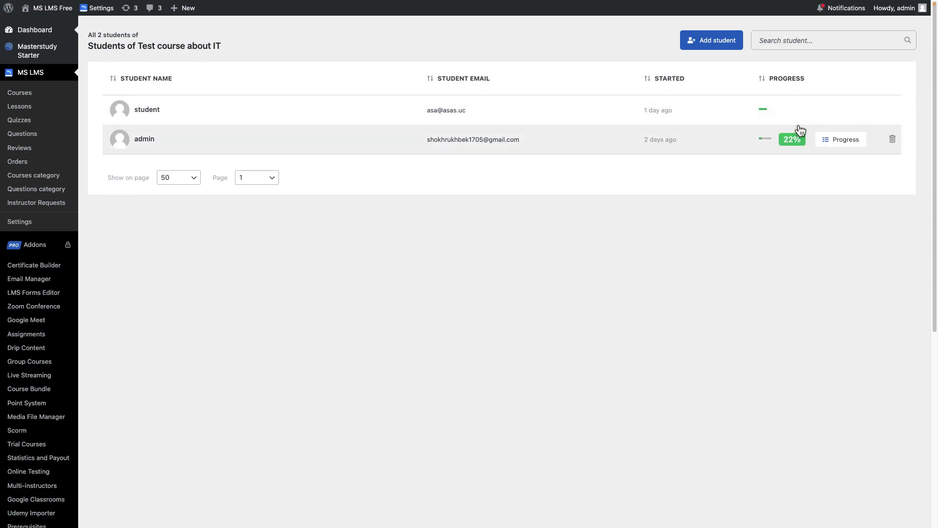
left_click(837, 112)
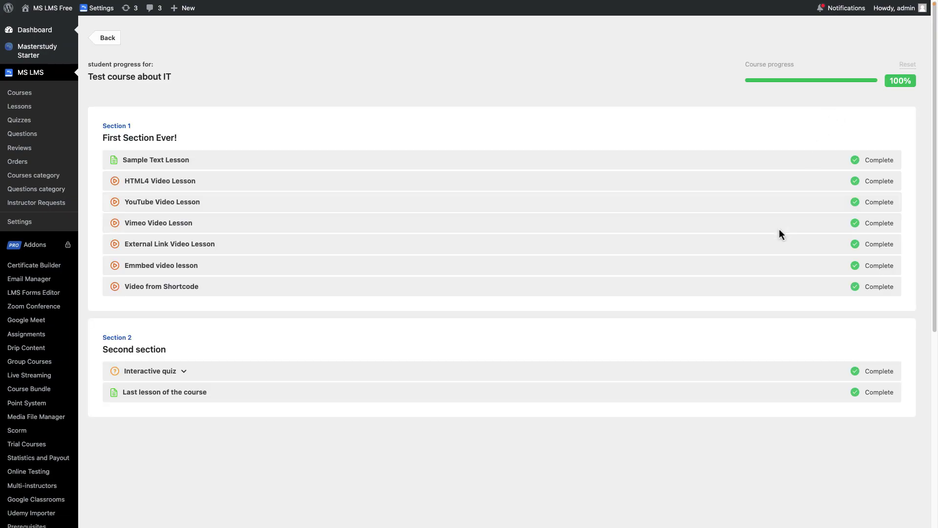
scroll(773, 248, "down", 1)
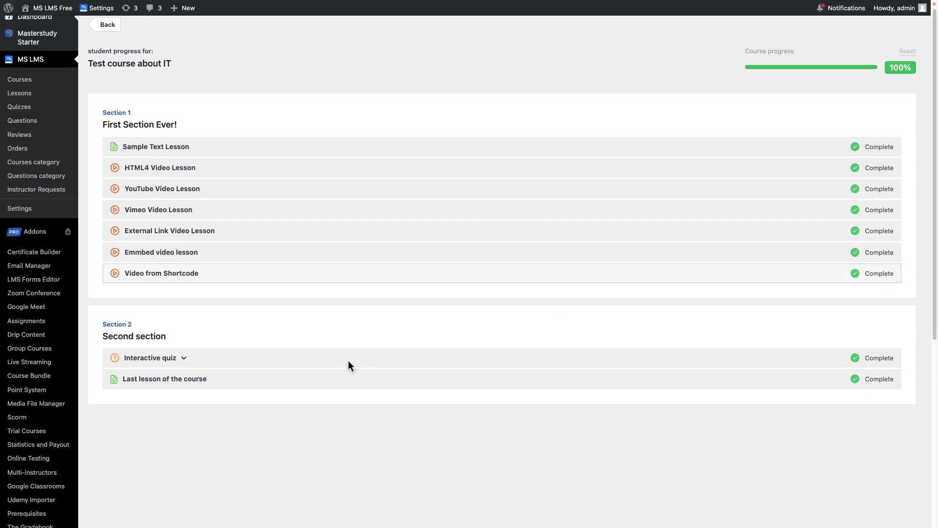
left_click(184, 360)
scroll(492, 327, "down", 3)
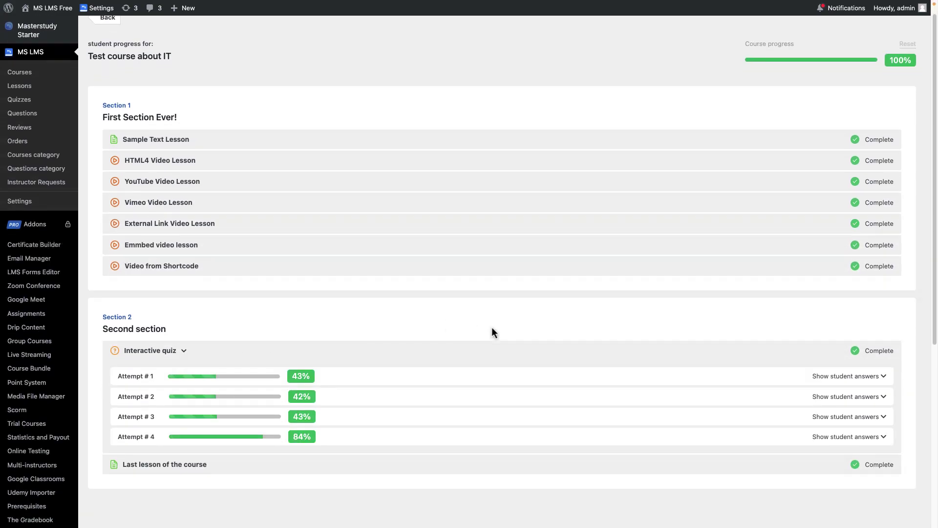
scroll(492, 327, "up", 4)
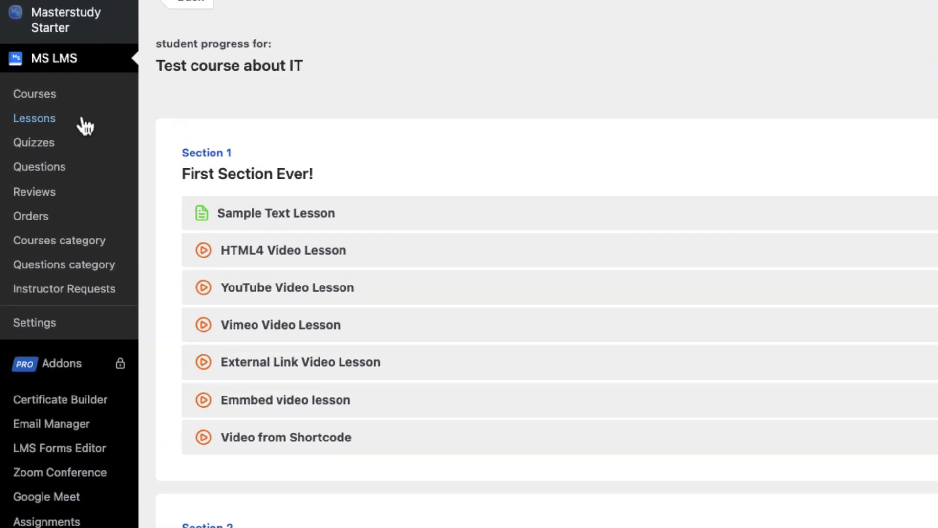
Browse the Lessons list, check Sample Text Lesson's comment discussion, then open the Quizzes list
left_click(84, 122)
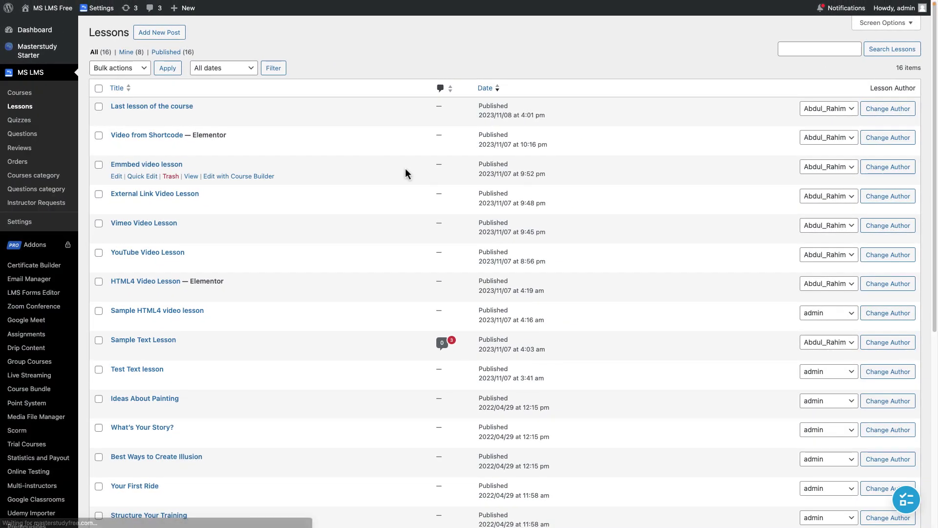
scroll(406, 174, "down", 2)
scroll(406, 173, "up", 2)
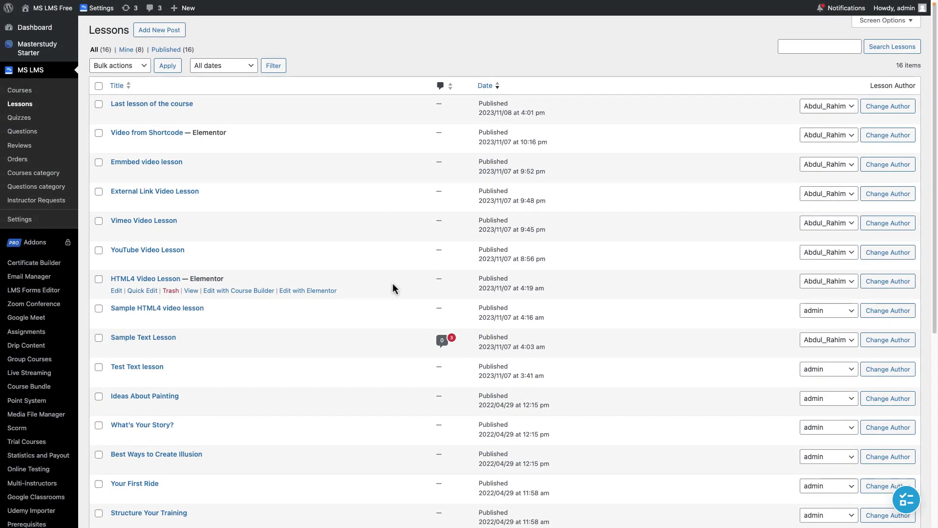
scroll(391, 283, "down", 2)
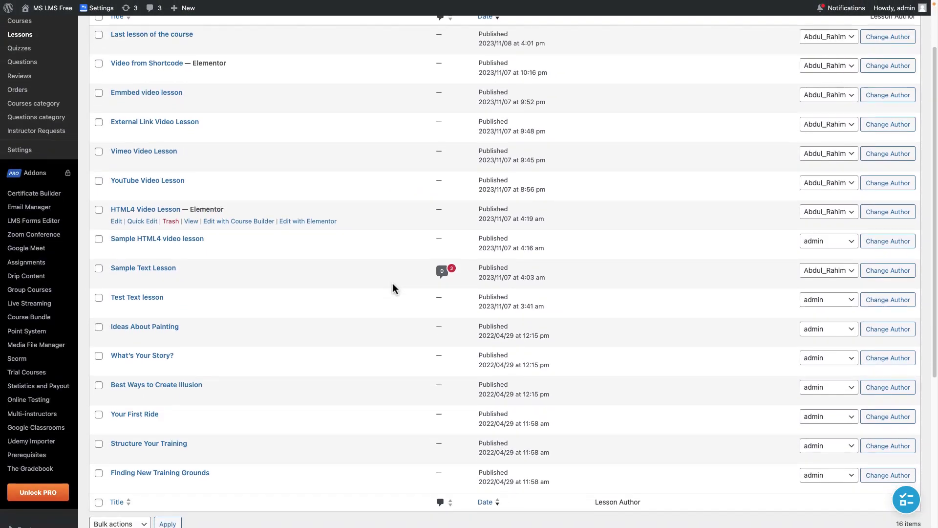
left_click(450, 276)
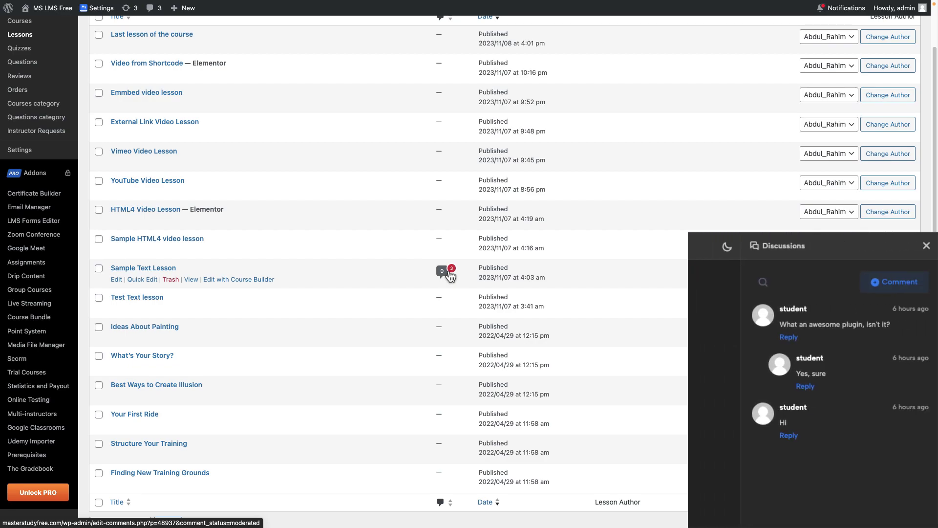
left_click(450, 276)
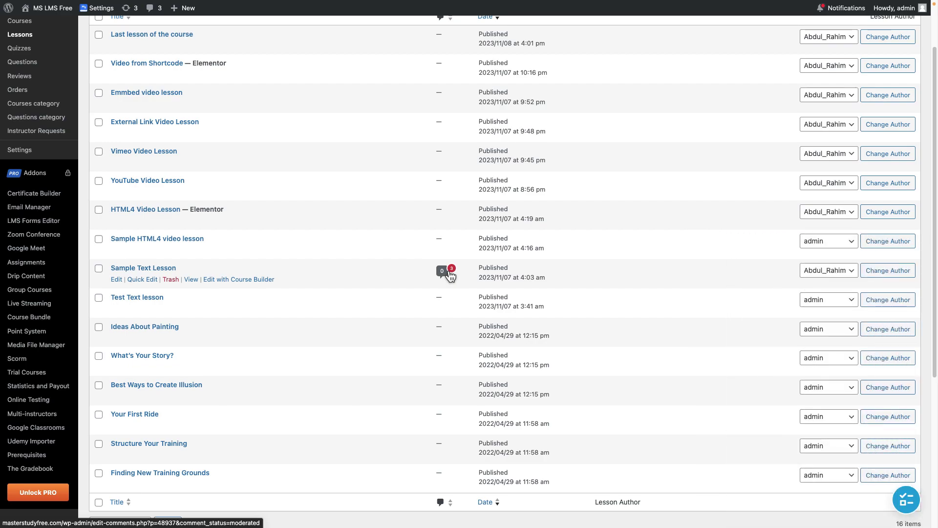
scroll(450, 276, "up", 1)
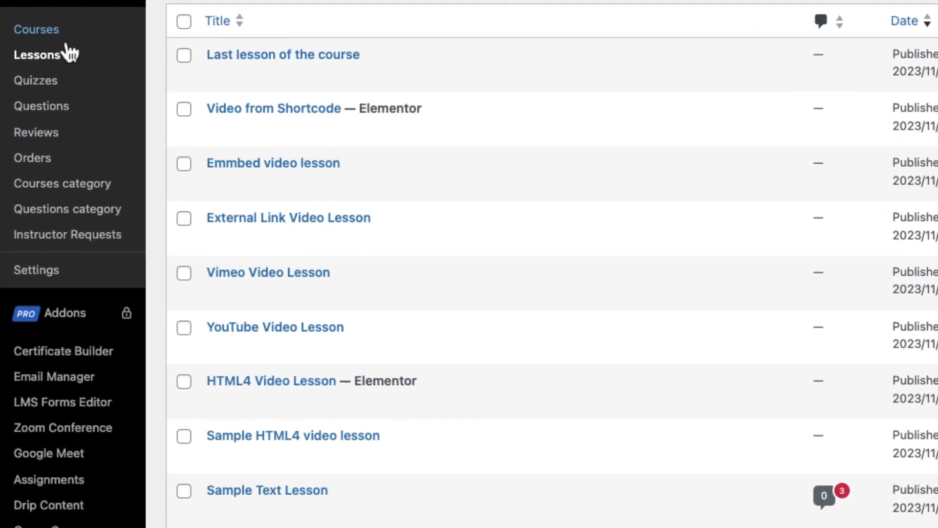
left_click(58, 81)
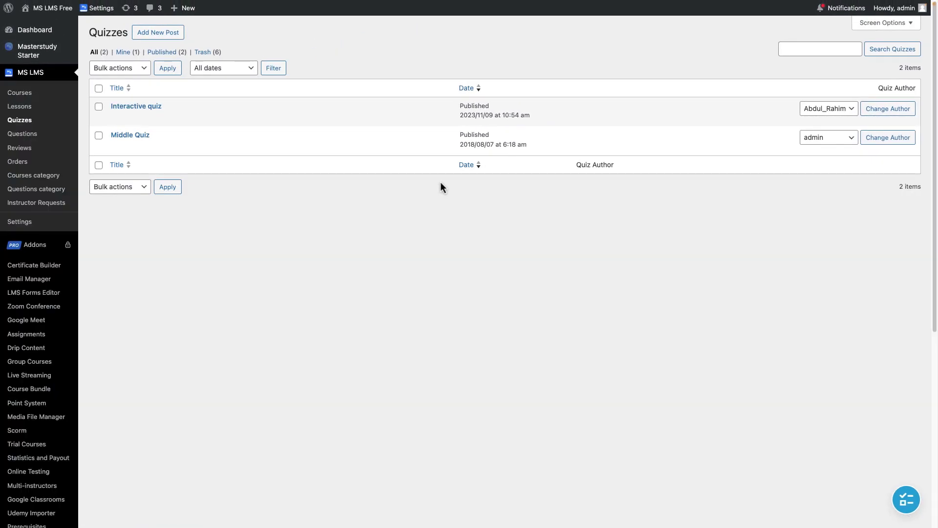
Look through the Questions list, then open Reviews showing one pending review on Test course about IT
mouse_move(421, 119)
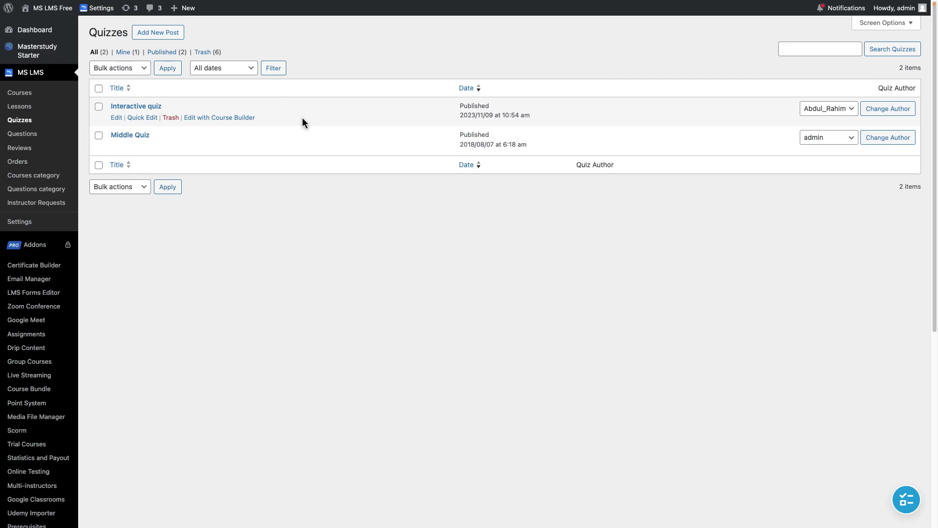
left_click(86, 122)
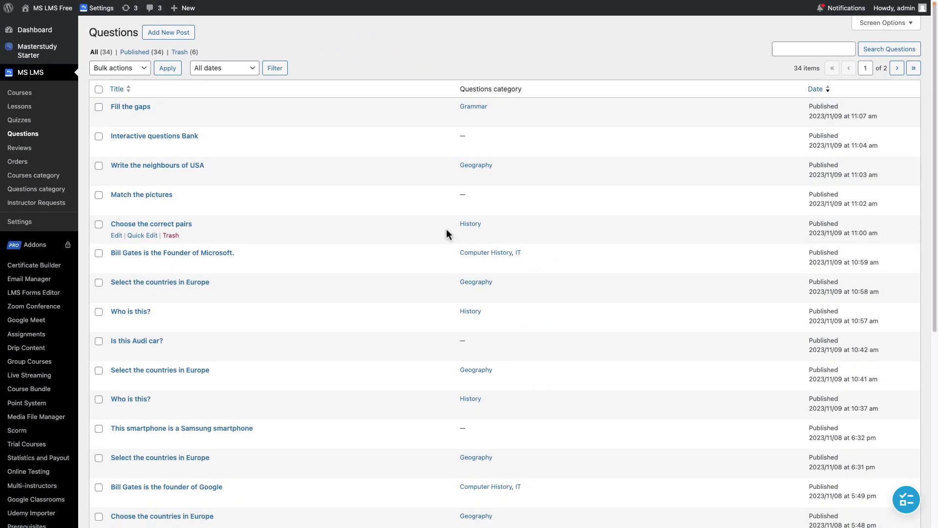
scroll(447, 234, "down", 3)
scroll(447, 234, "up", 3)
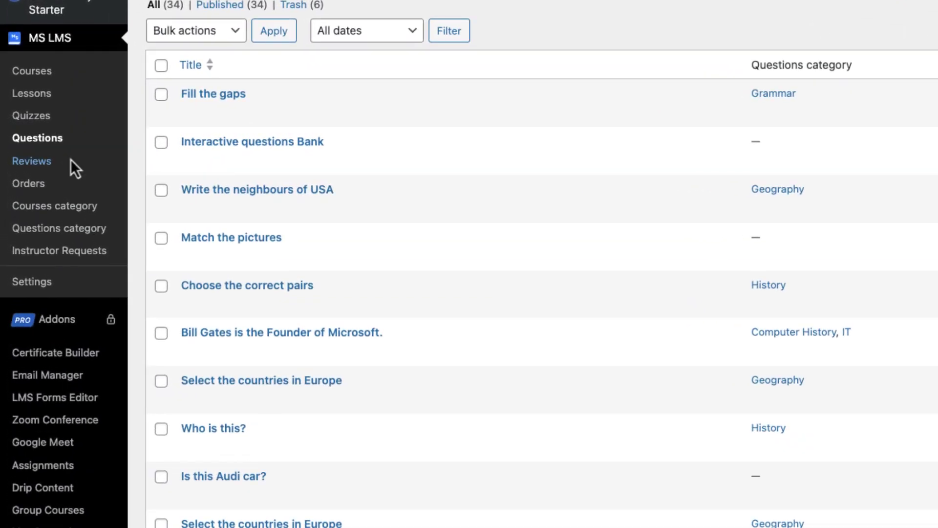
left_click(71, 159)
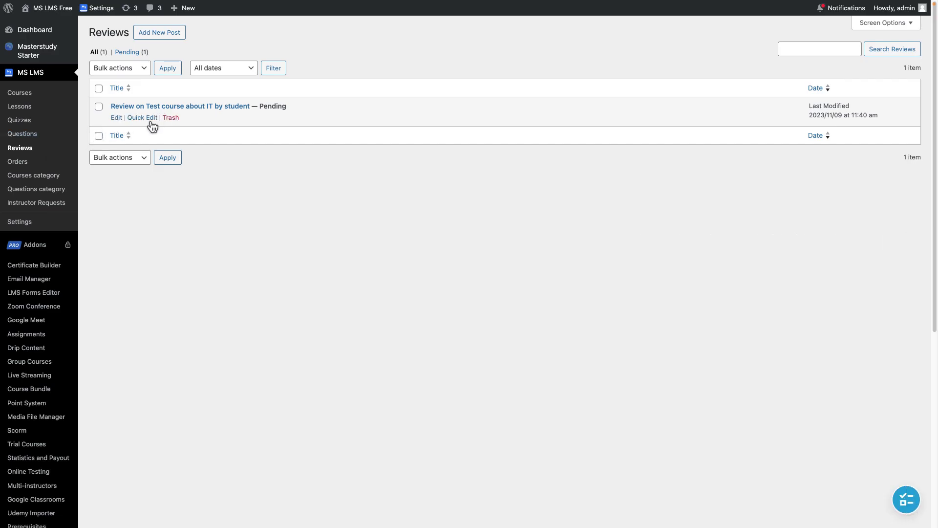
Publish the pending student review of Test course about IT
left_click(165, 108)
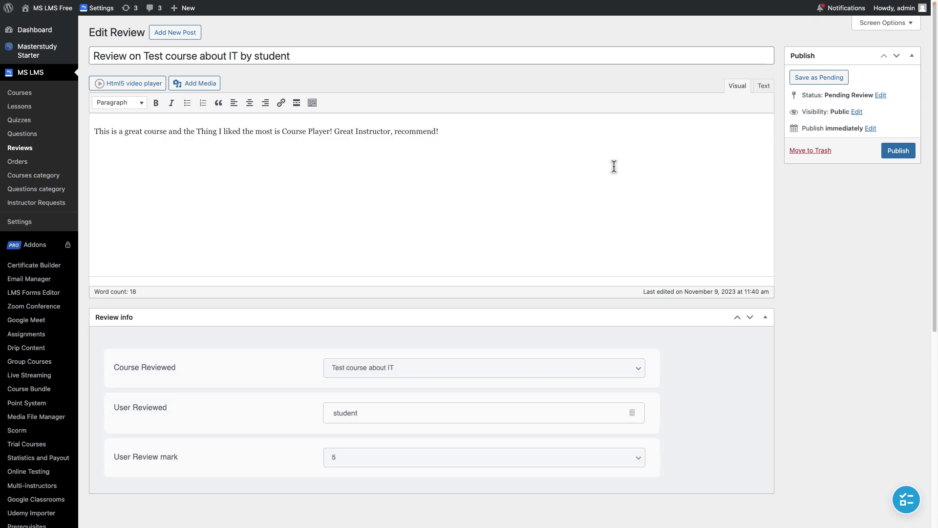
left_click(909, 155)
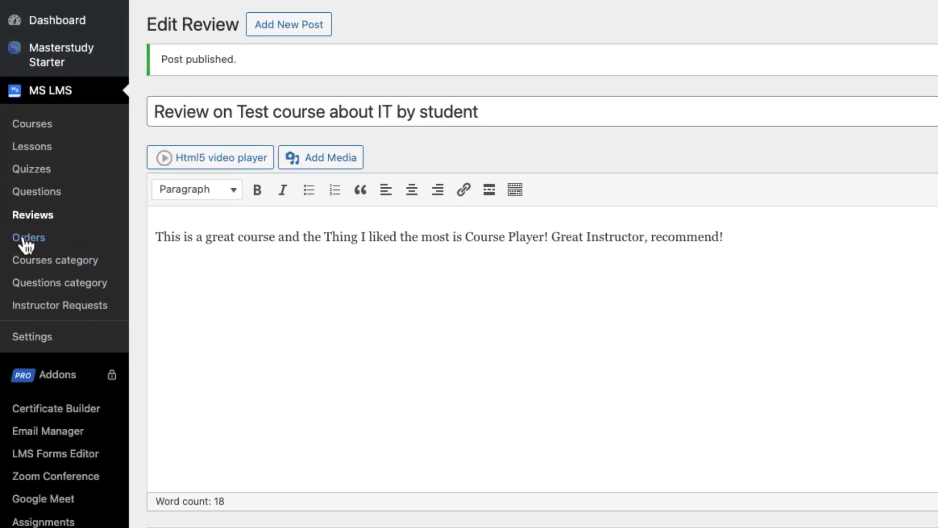
left_click(25, 239)
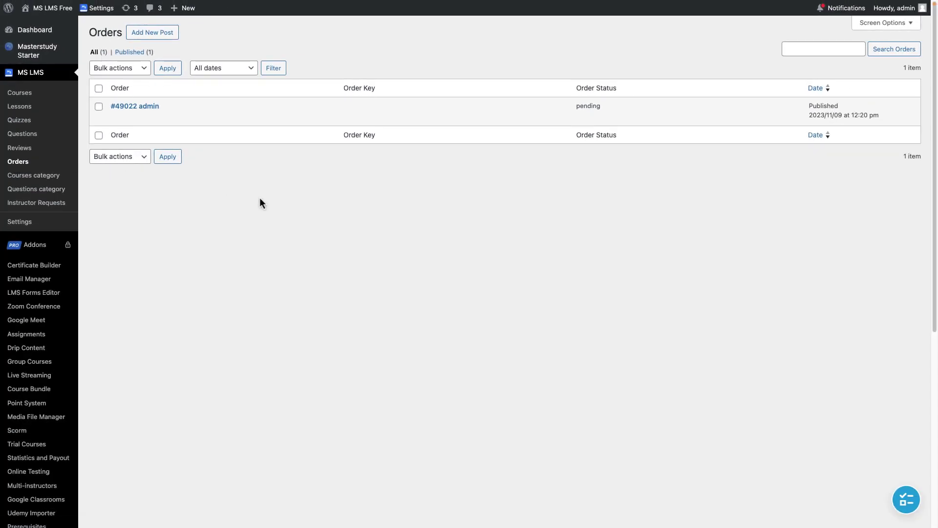
Set the pending order's status to Completed and save it, then open the Courses category page
left_click(136, 108)
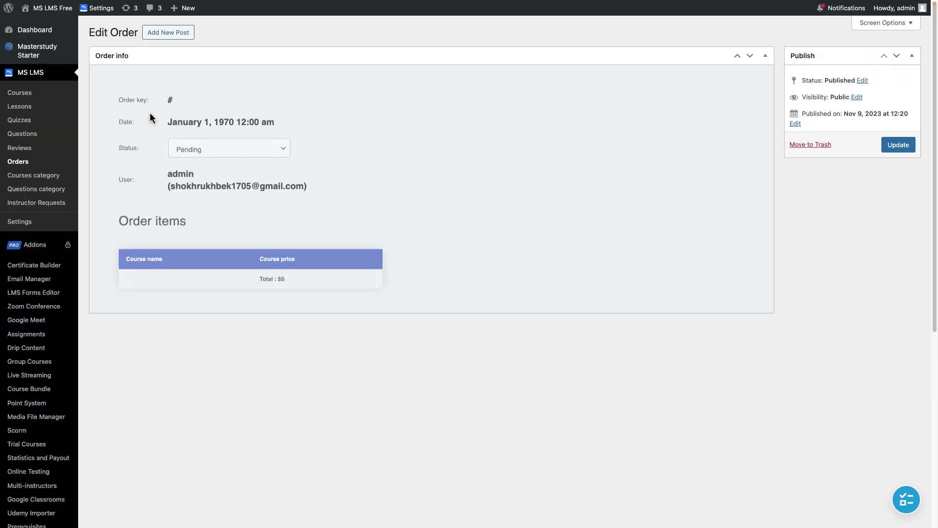
left_click(200, 149)
left_click(202, 154)
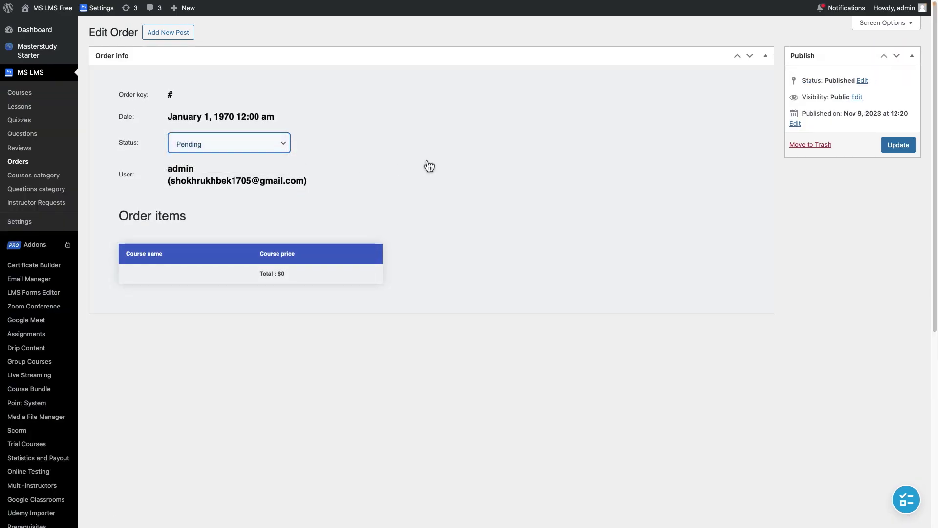
left_click(886, 145)
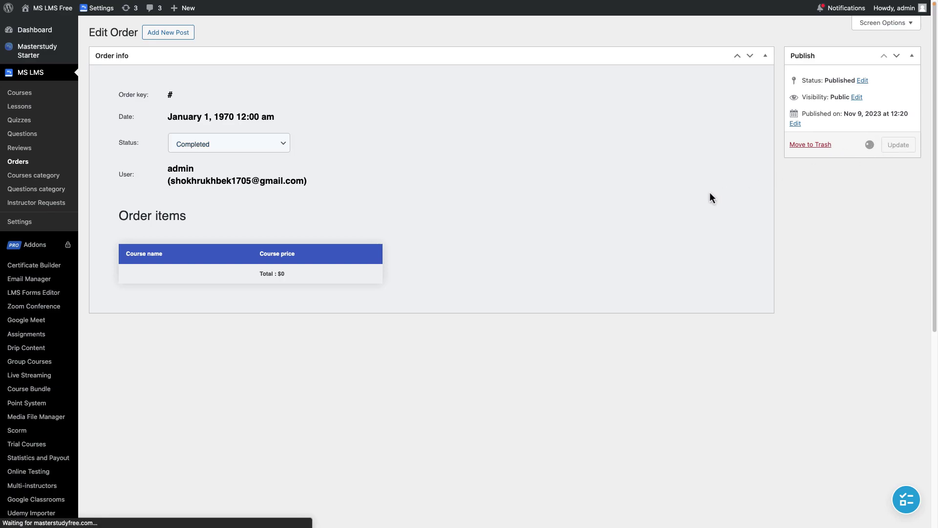
left_click(23, 163)
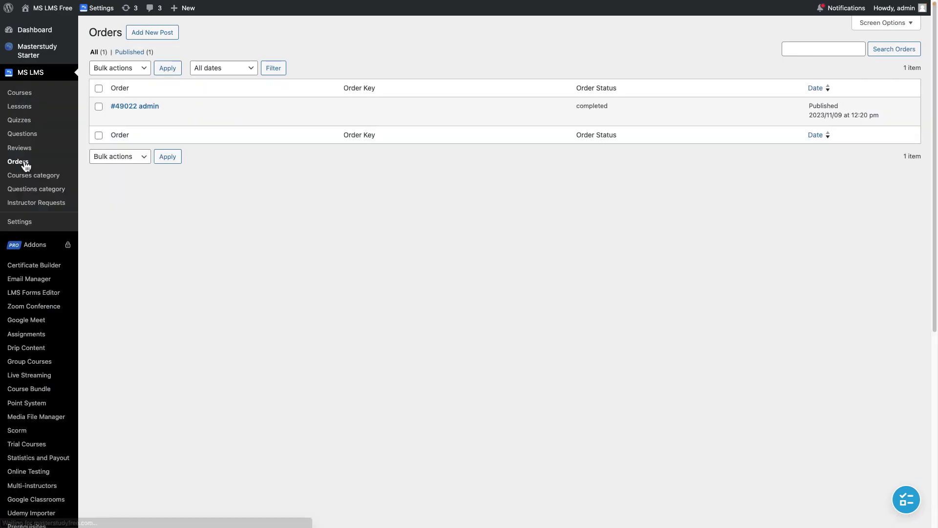
left_click(56, 188)
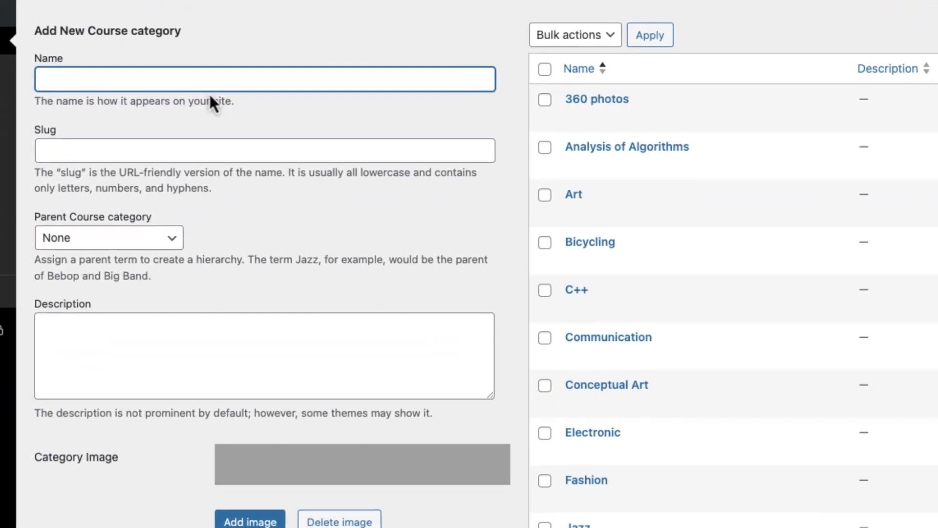
Scroll through the Add New Course category form, then go to MS LMS Instructor Requests
scroll(241, 176, "down", 1)
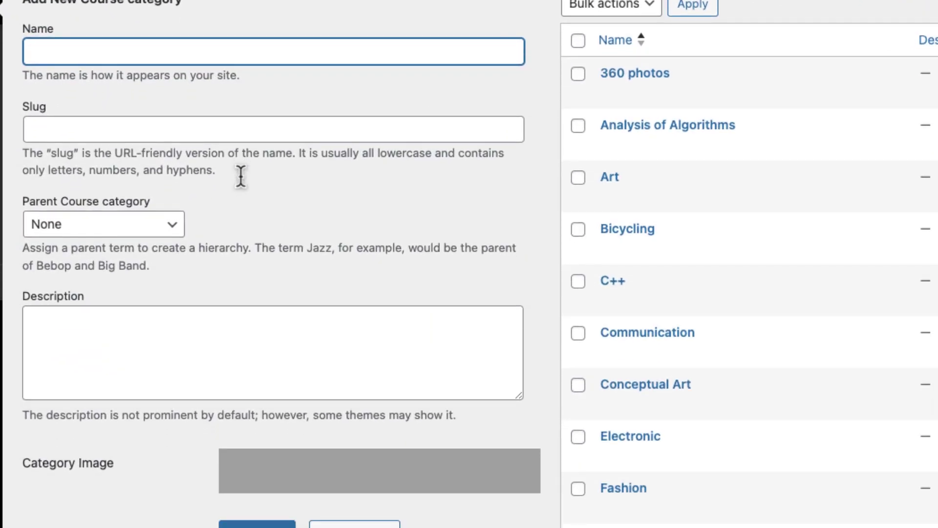
scroll(242, 180, "down", 3)
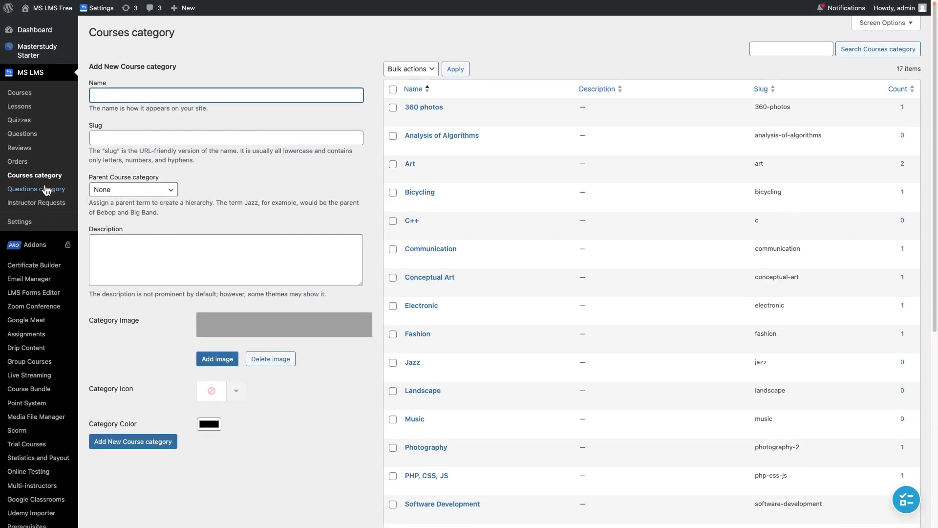
left_click(34, 181)
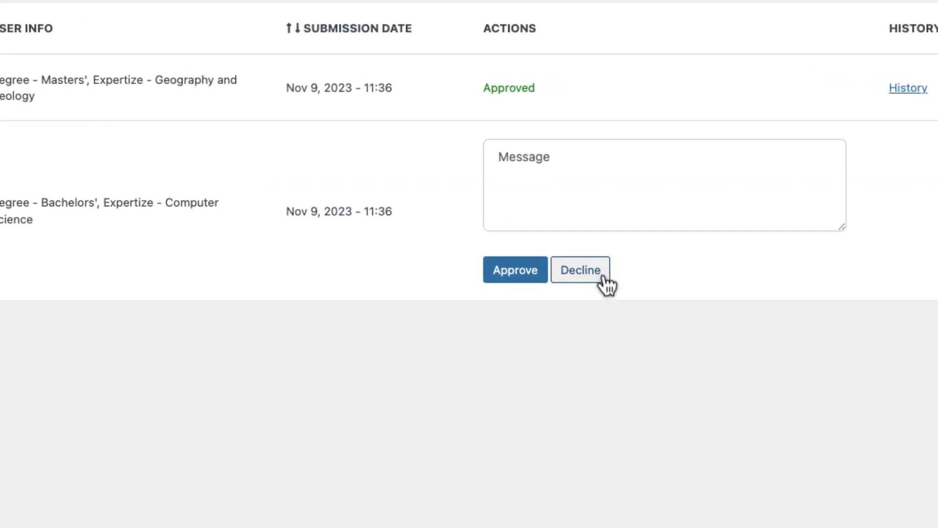
Decline the pending Computer Science instructor application with BAN ticked
left_click(647, 194)
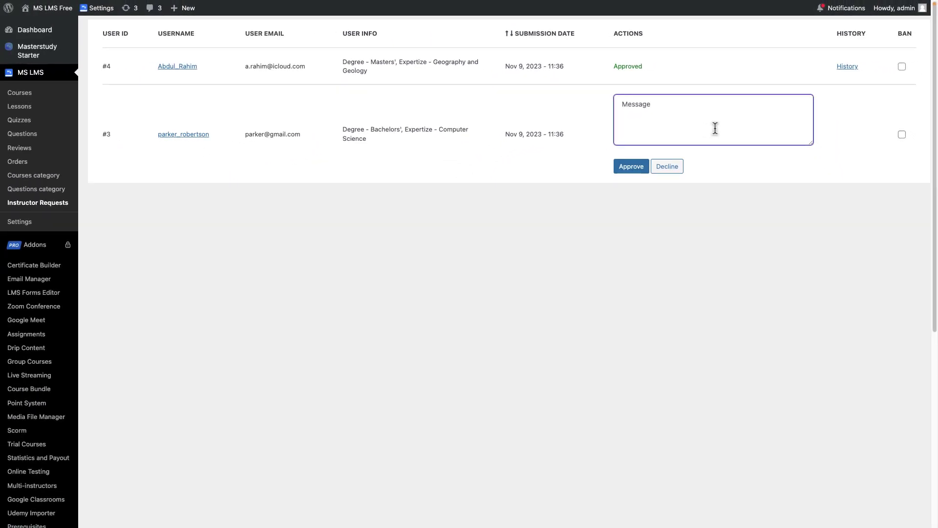
left_click(902, 135)
left_click(672, 166)
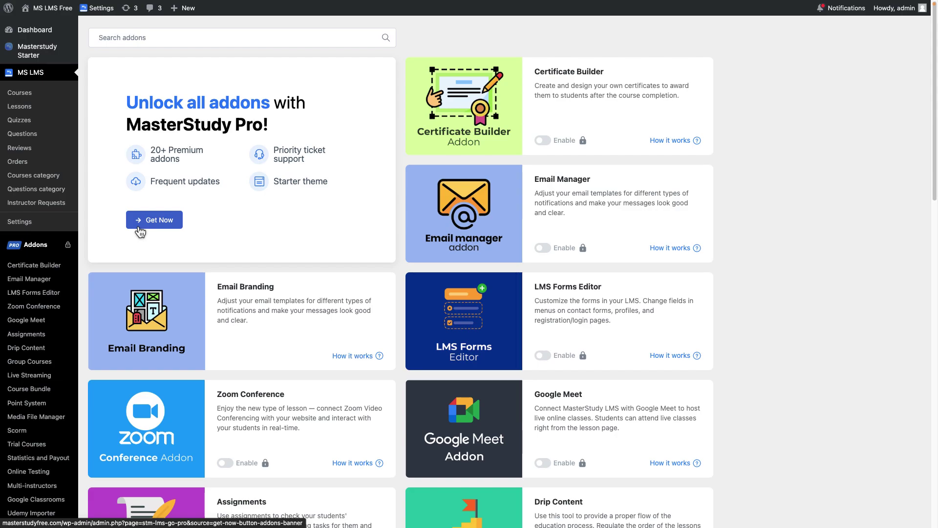
Scroll down and up through the locked Pro addon cards, Certificate Builder to The Gradebook
scroll(413, 269, "down", 5)
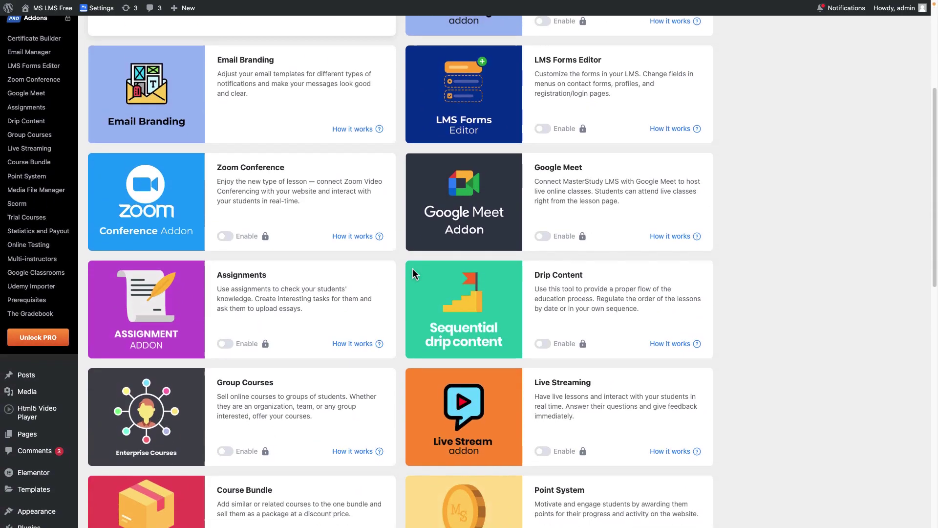
scroll(412, 269, "down", 13)
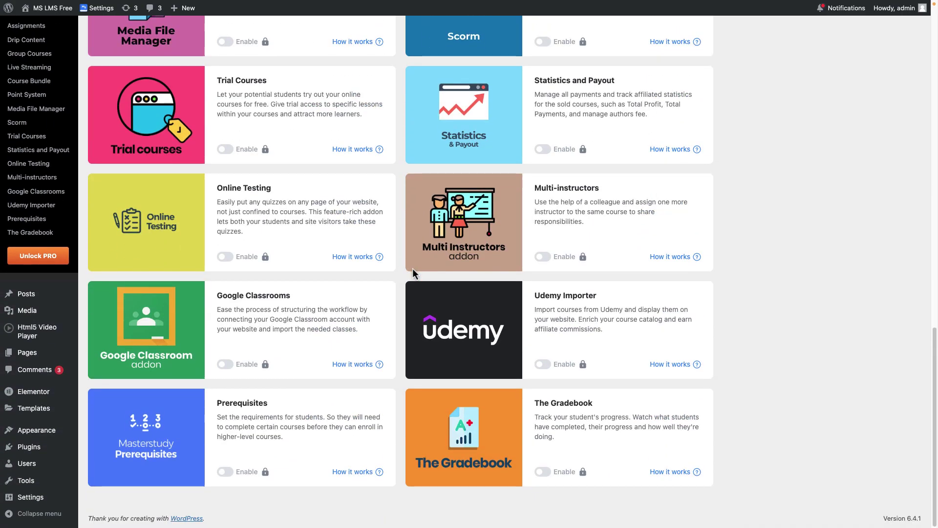
scroll(413, 268, "up", 18)
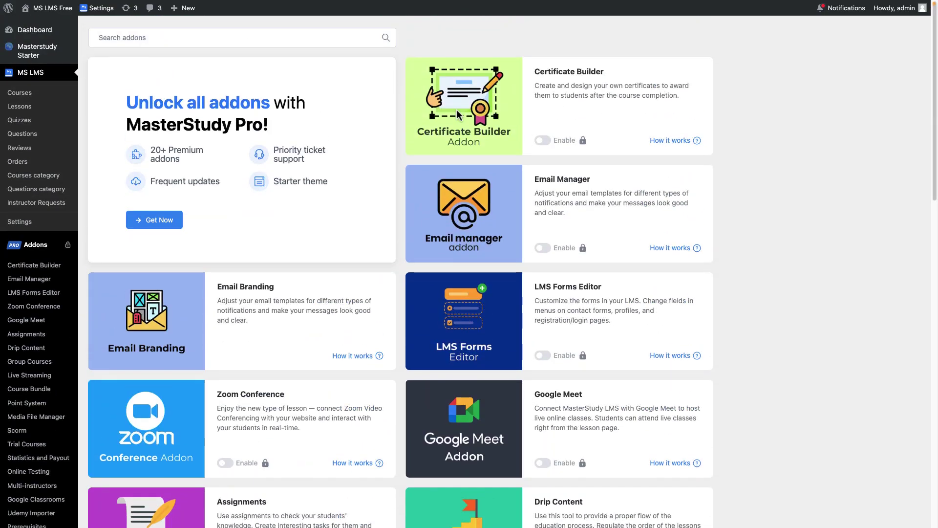
scroll(456, 109, "down", 4)
scroll(456, 110, "down", 3)
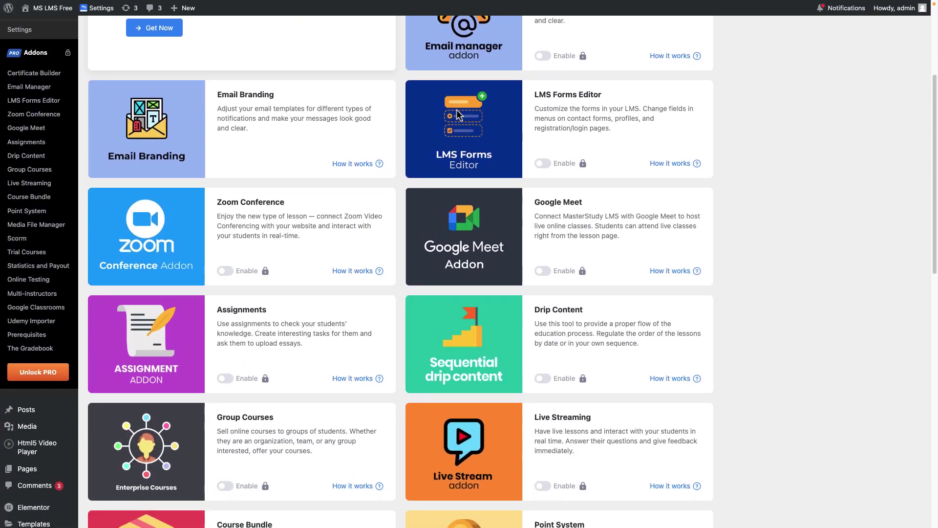
scroll(457, 109, "down", 8)
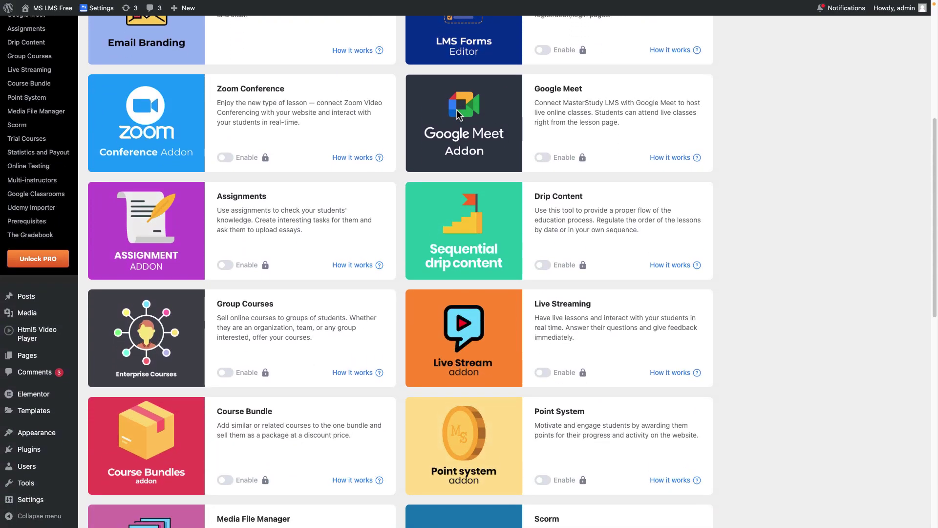
scroll(457, 109, "down", 7)
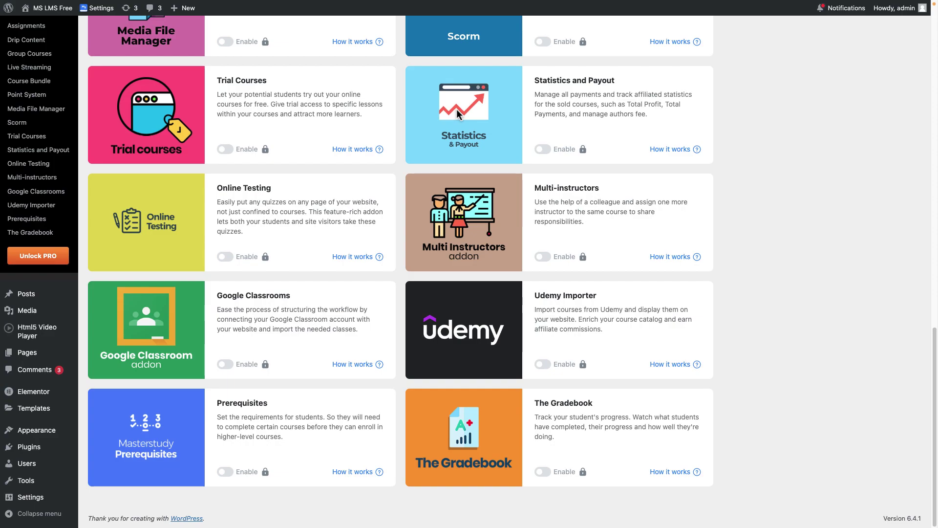
scroll(457, 109, "up", 15)
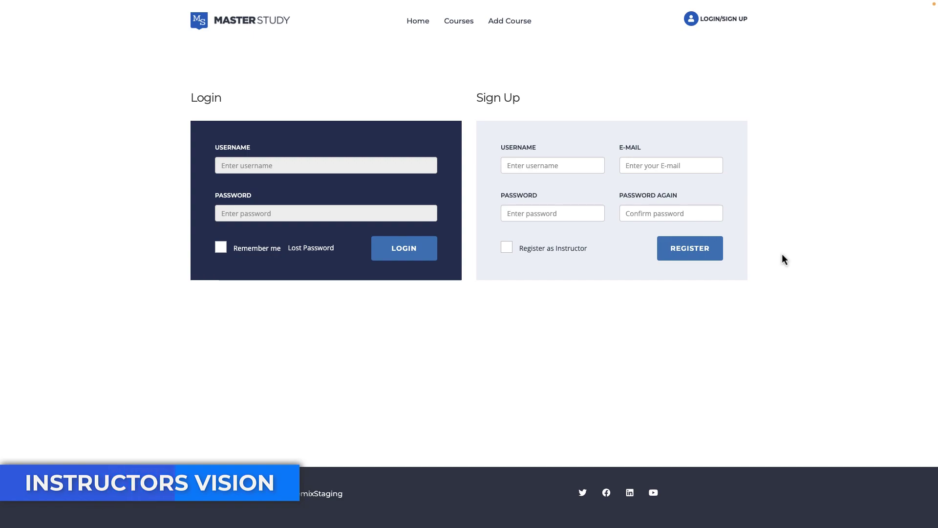
Tick Register as Instructor and log in with the instructor account
left_click(574, 249)
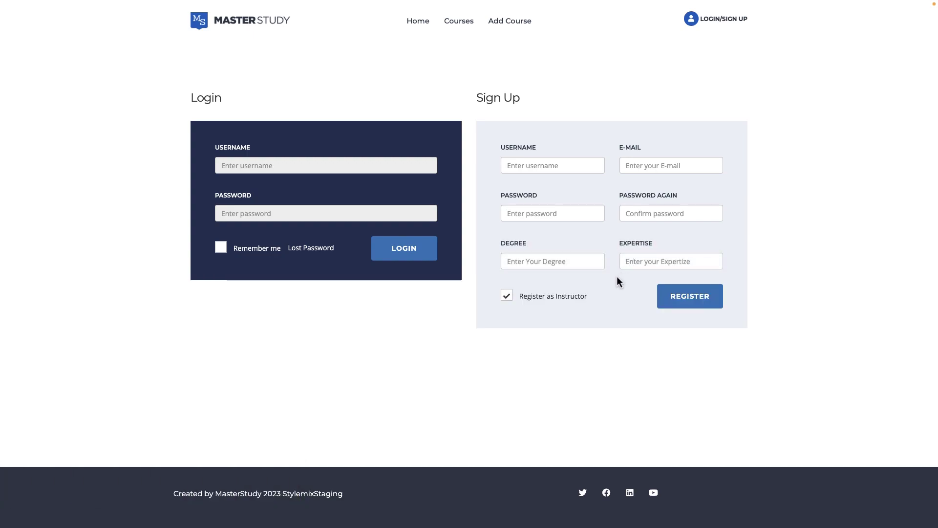
left_click(389, 164)
left_click(404, 248)
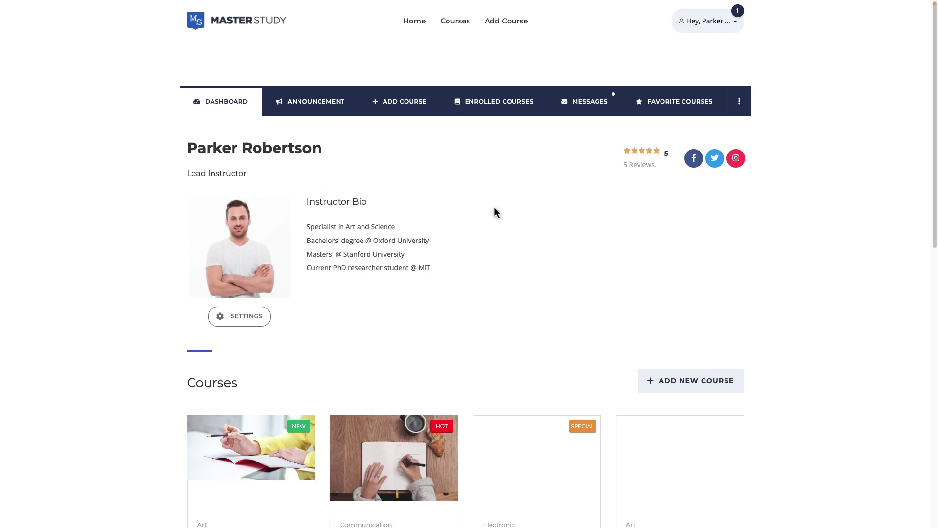
Open the first course's status menu in the course list and choose Edit
scroll(494, 207, "down", 5)
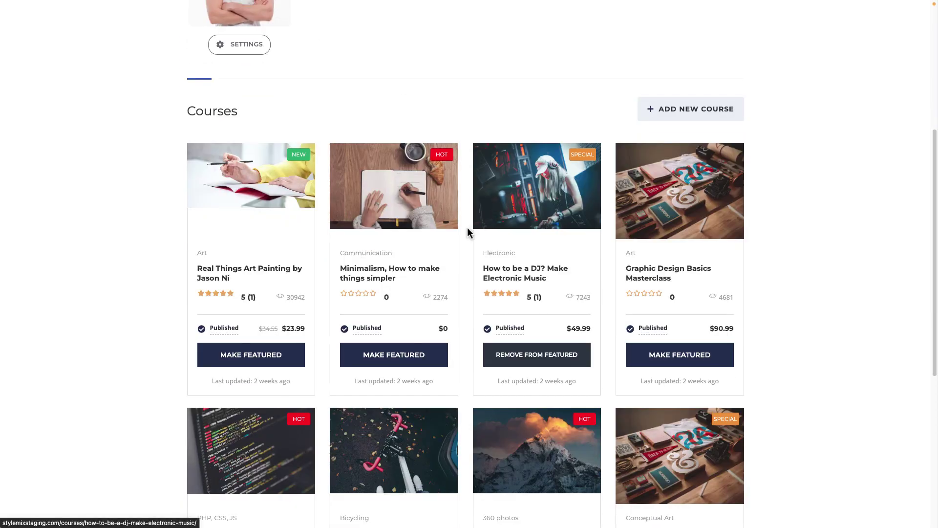
left_click(201, 329)
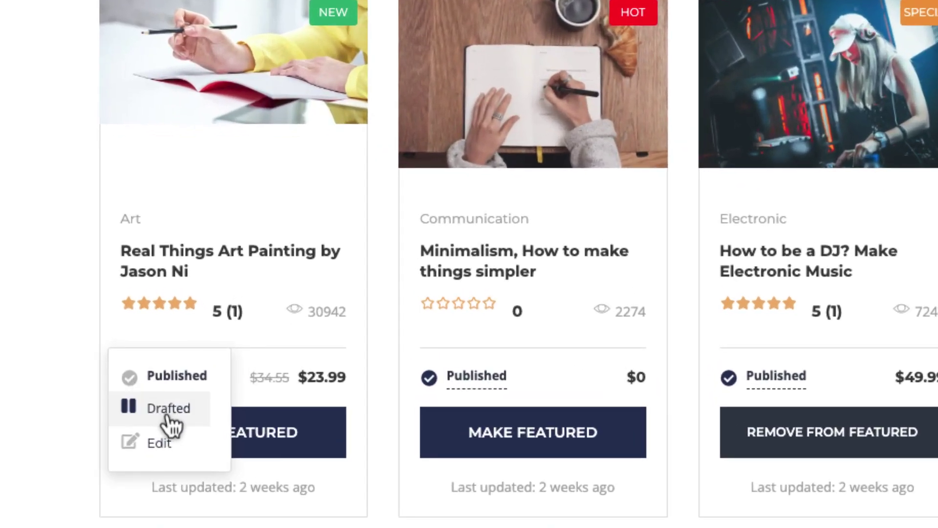
left_click(166, 445)
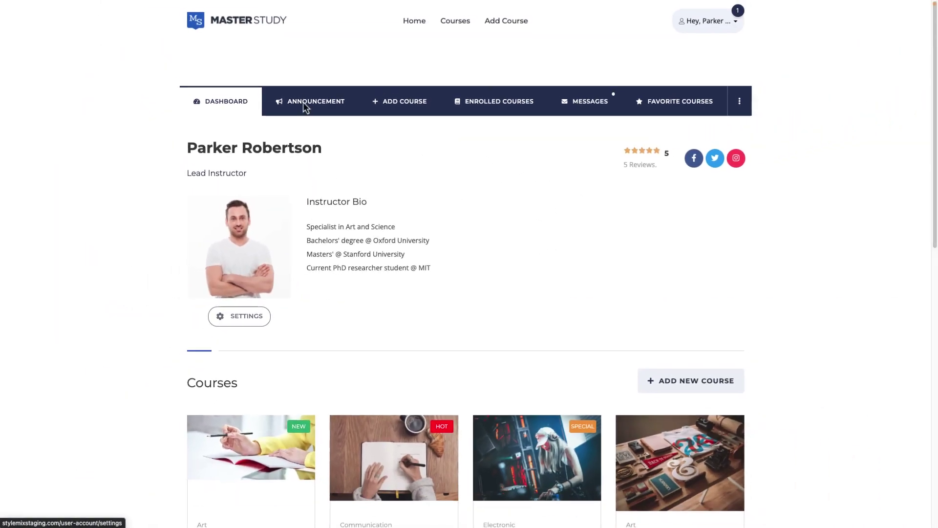
Announce 'Hi there' to Web Coding and Apache Basics theory students, then view Enrolled Courses
left_click(304, 103)
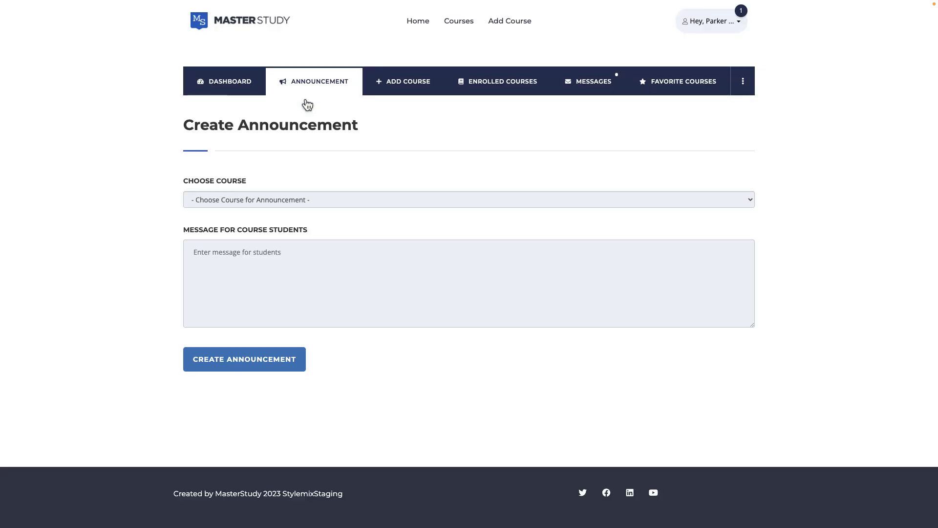
left_click(341, 199)
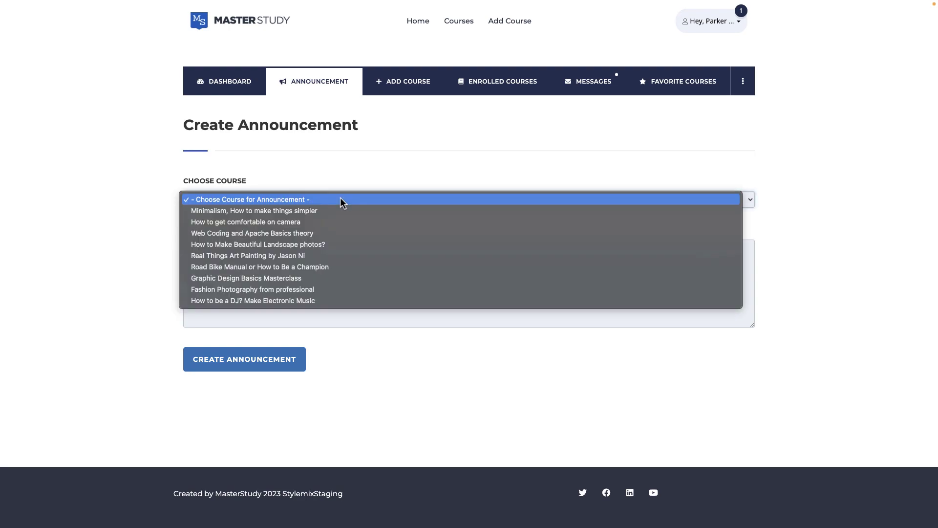
left_click(338, 234)
left_click(356, 255)
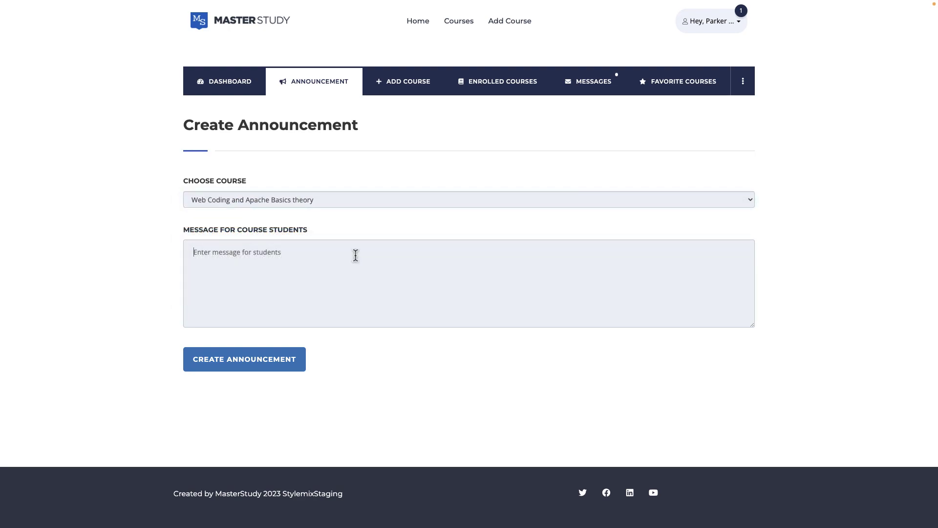
type("Hi there")
left_click(236, 368)
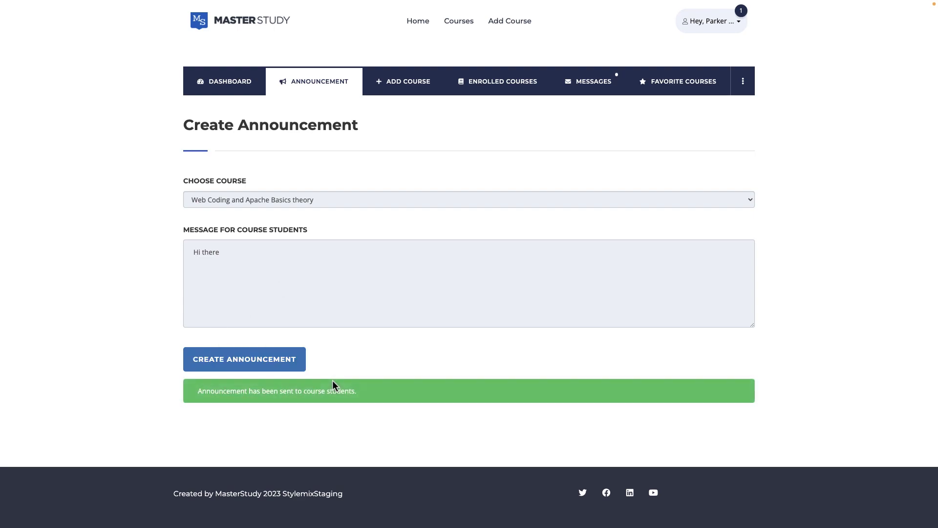
left_click(410, 95)
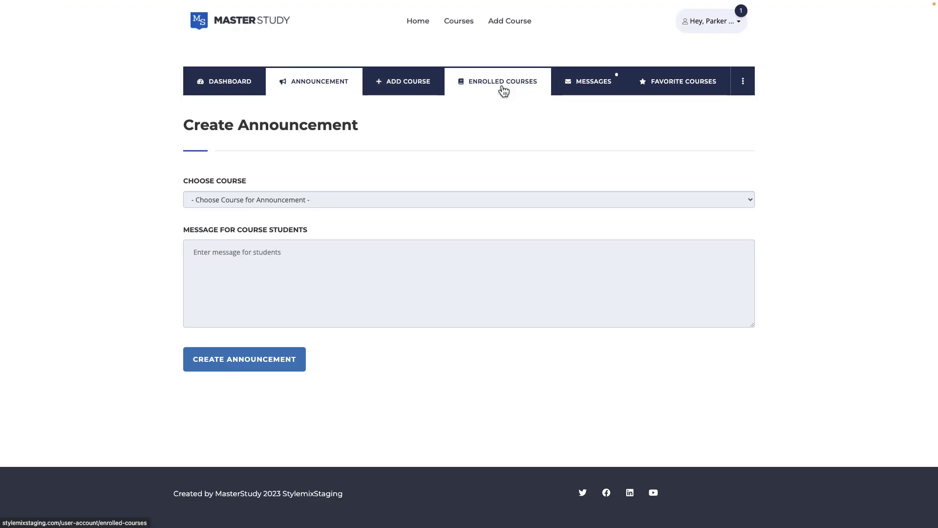
left_click(503, 90)
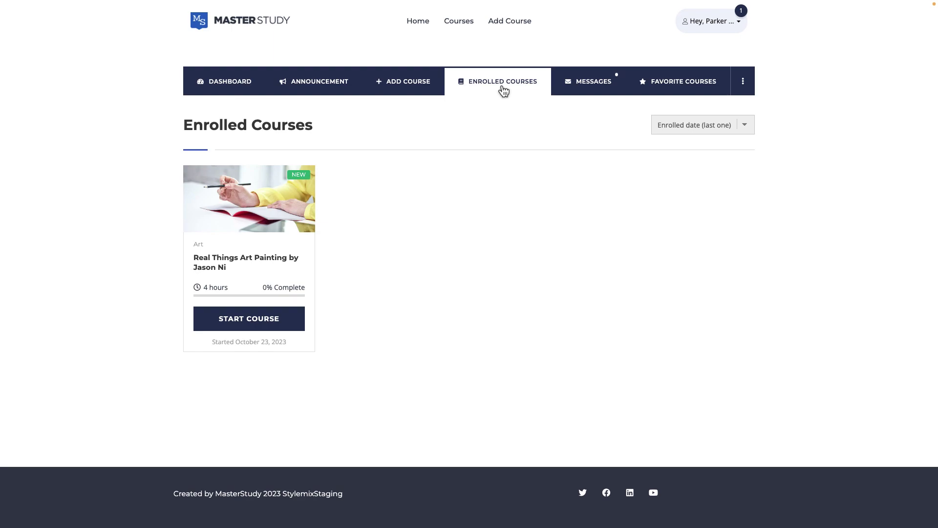
Reply 'Yes sure' to the student's Python course request in the instructor's Messages
left_click(602, 86)
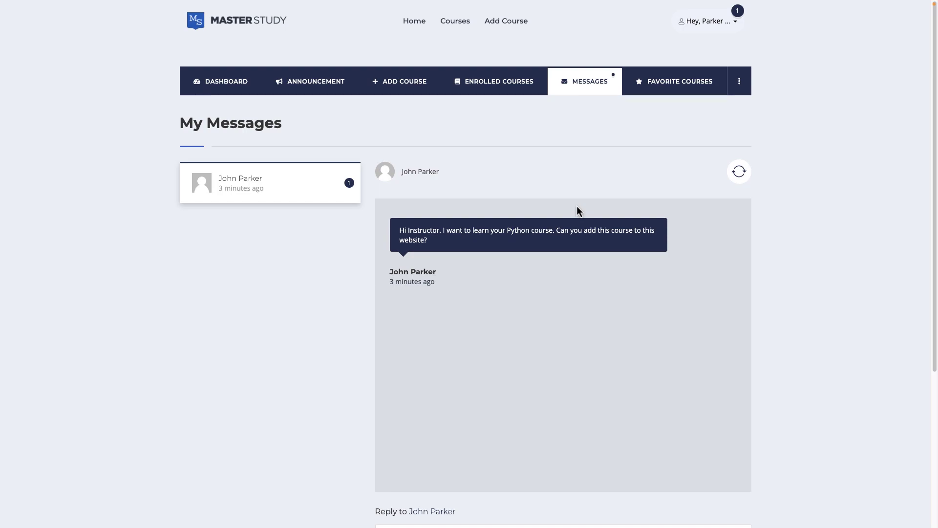
scroll(576, 211, "down", 2)
left_click(506, 445)
type("Yes")
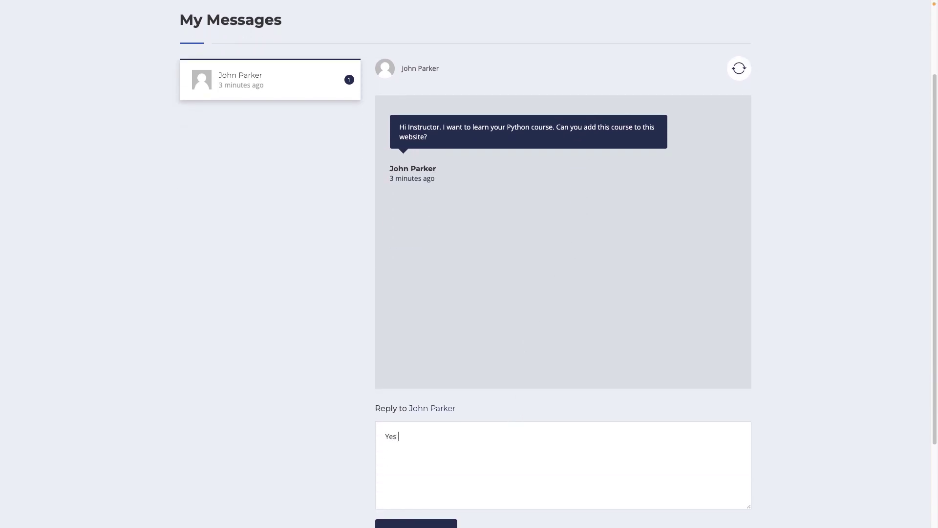
type(" sure")
scroll(471, 479, "down", 1)
left_click(444, 518)
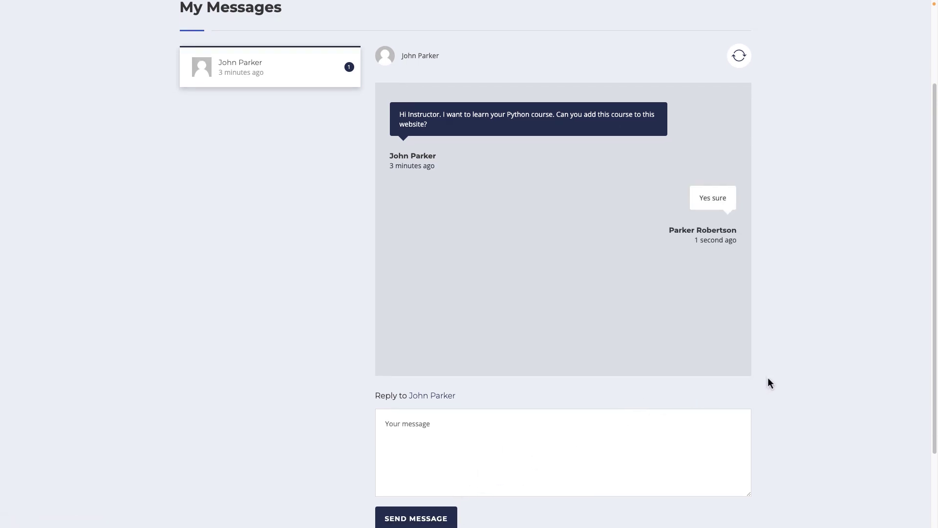
scroll(769, 383, "up", 3)
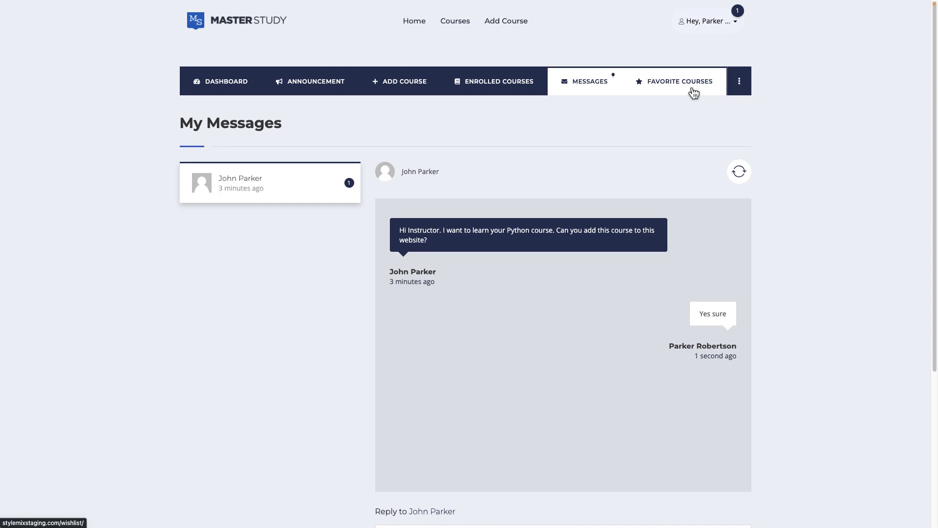
left_click(737, 83)
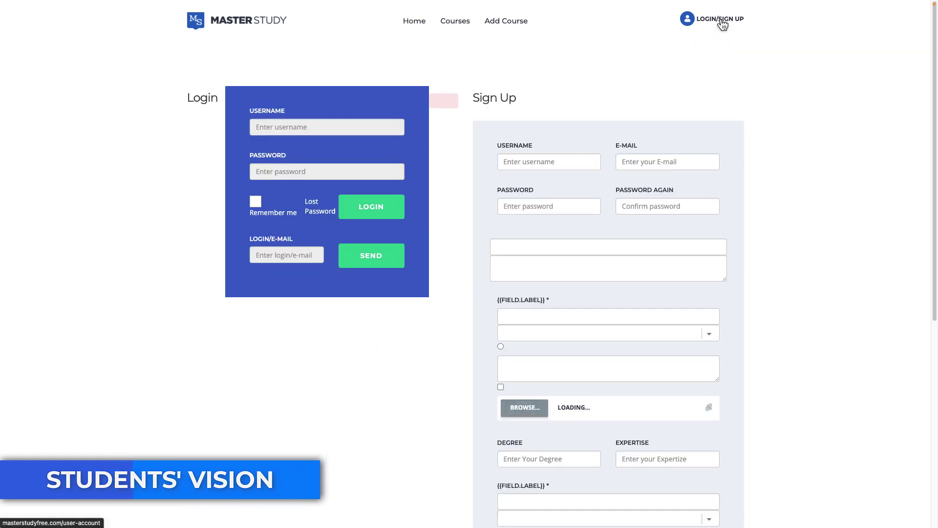
Sign in with the student account's username and password
left_click(379, 159)
type("student")
key("Tab")
type("studentpassword")
key("Return")
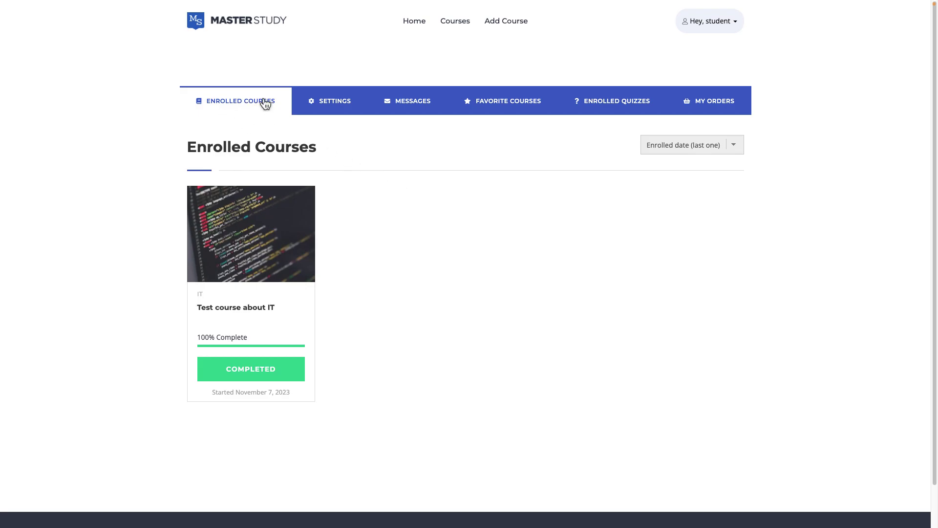
Browse Settings, Messages, Favorite Courses, Enrolled Quizzes and My Orders, then the Courses catalogue
left_click(326, 103)
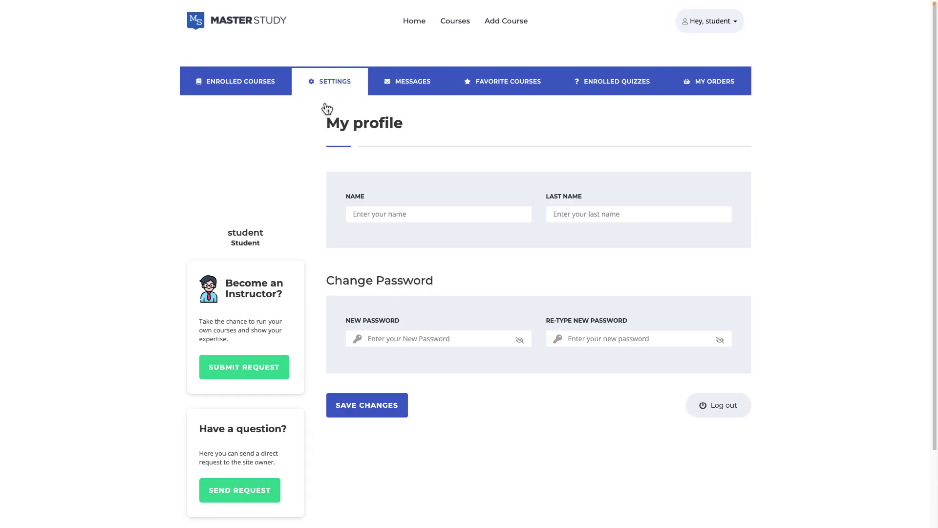
left_click(427, 93)
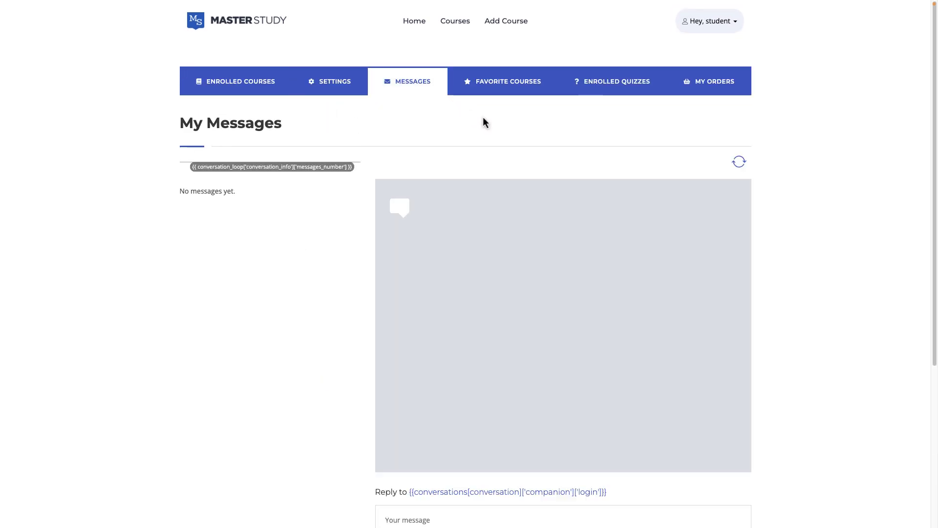
left_click(534, 90)
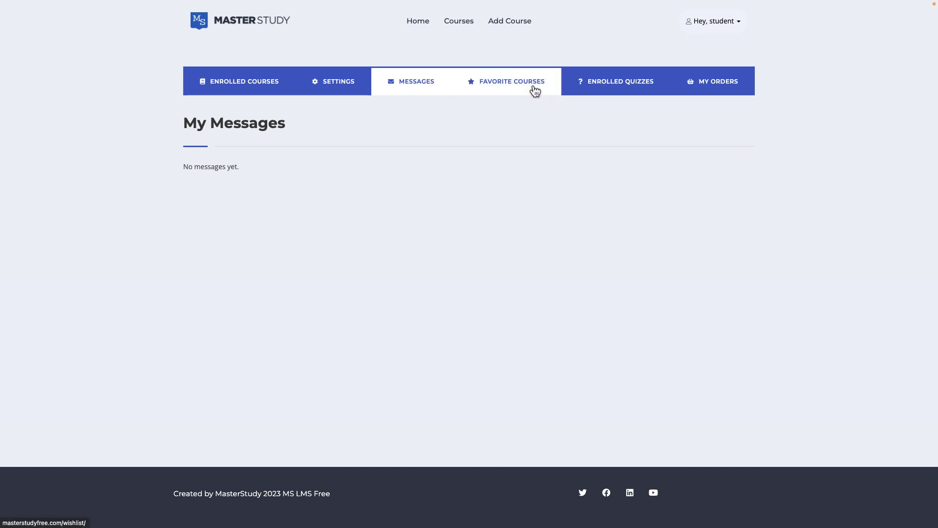
left_click(643, 104)
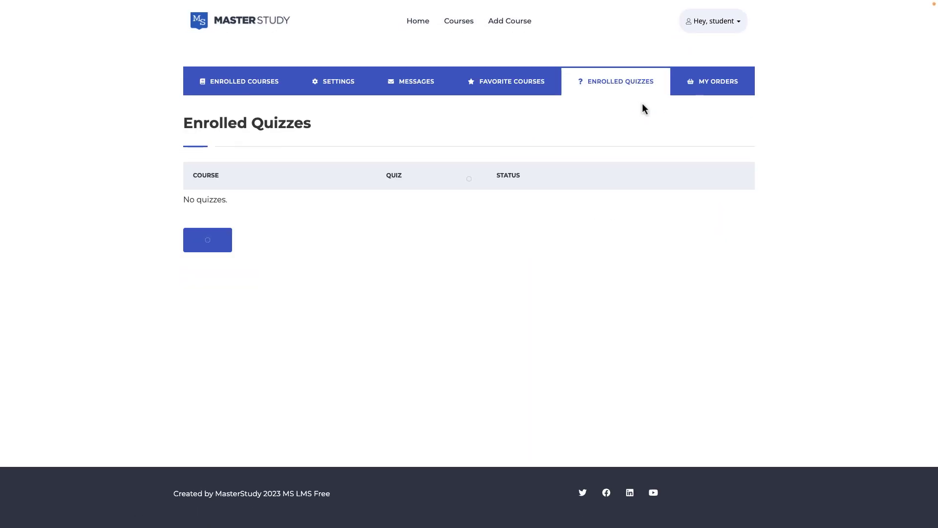
left_click(743, 89)
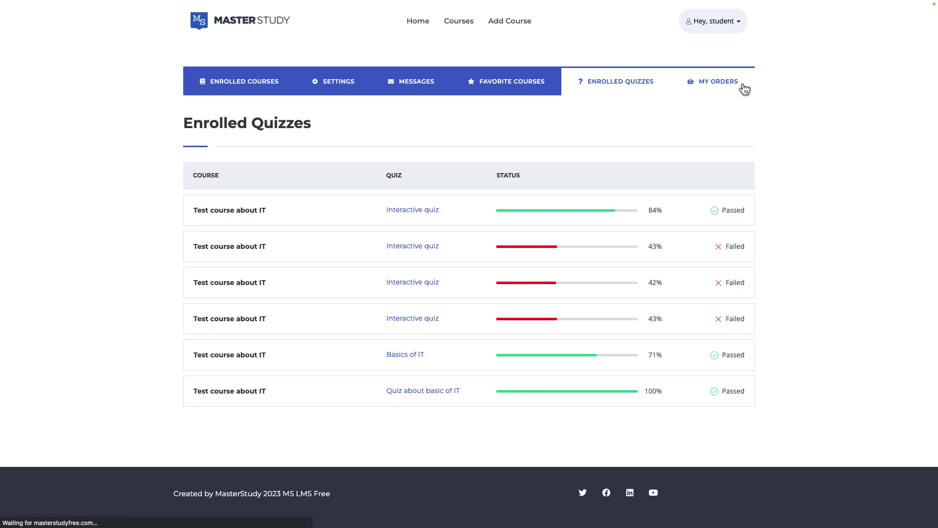
left_click(461, 32)
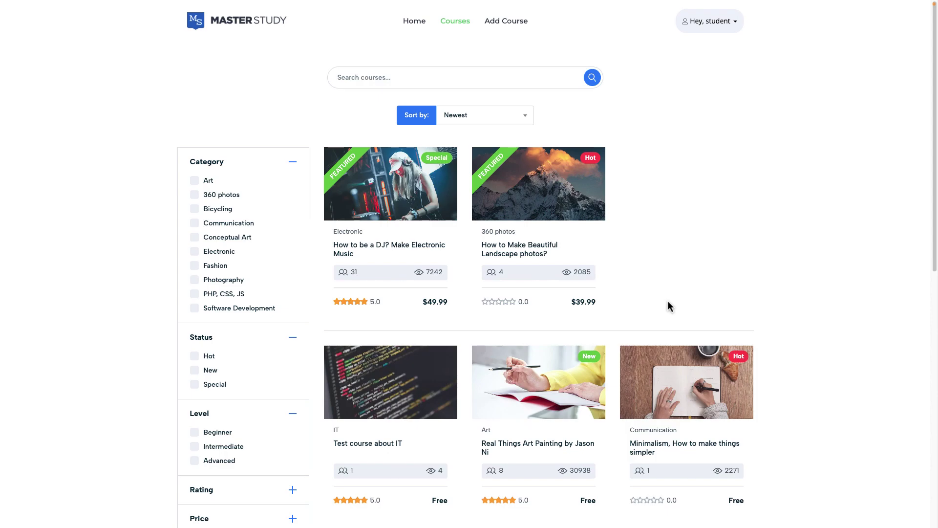
Preview the DJ electronic music course, then open Real Things Art Painting from Popular Courses
left_click(390, 282)
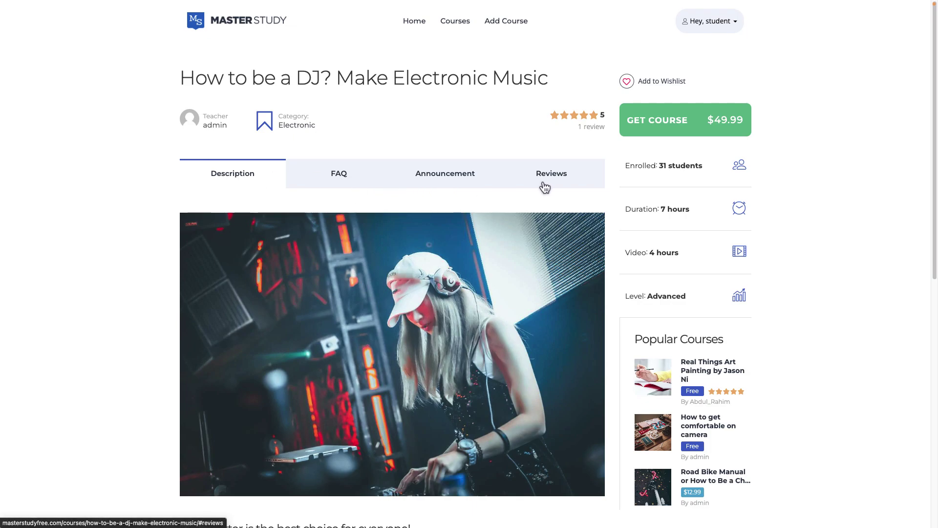
left_click(663, 378)
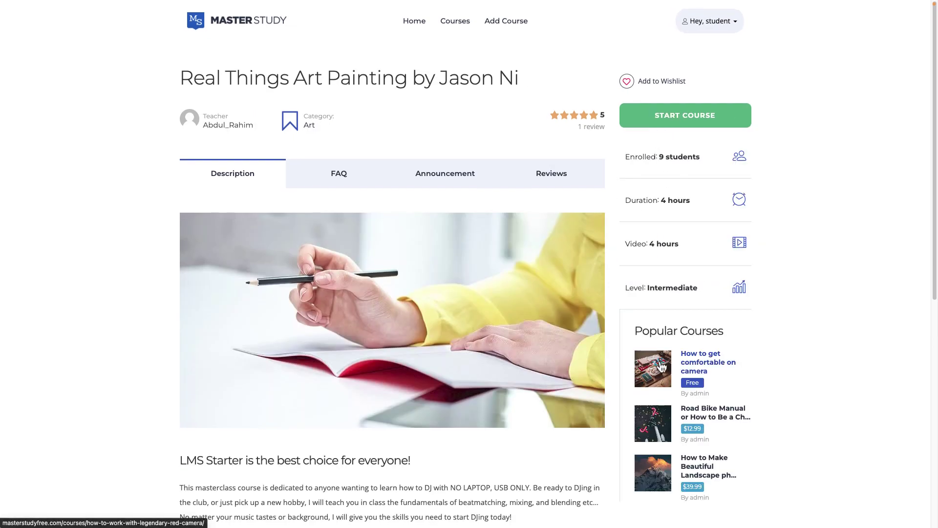
Start the Art Painting course and expand the After Intro section in the curriculum
left_click(709, 130)
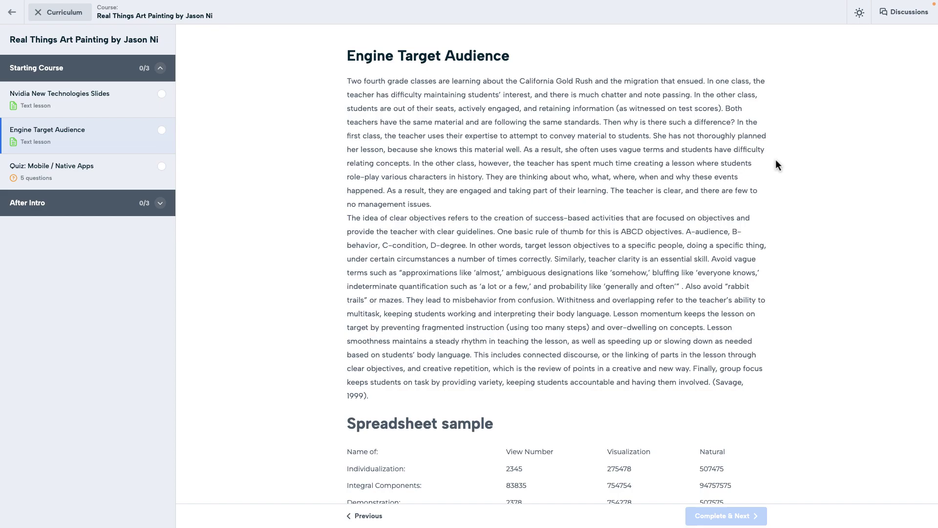
left_click(74, 21)
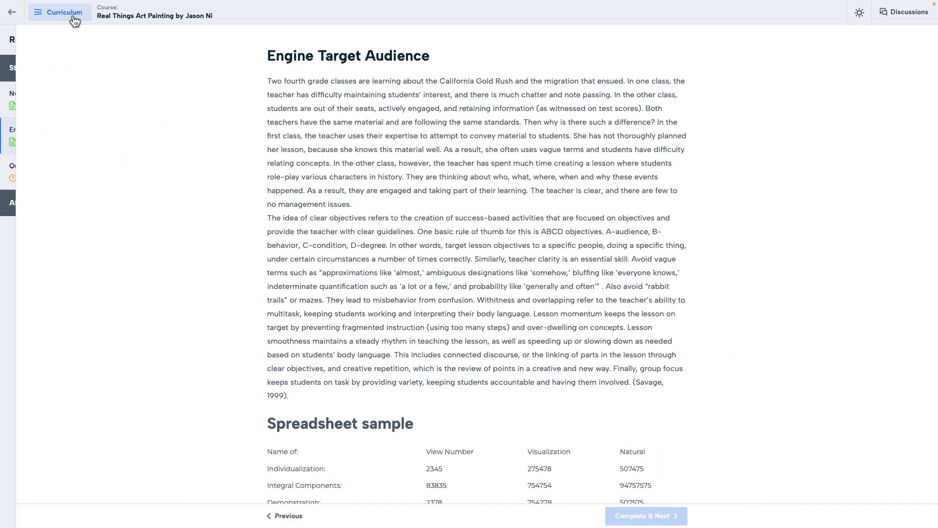
left_click(74, 20)
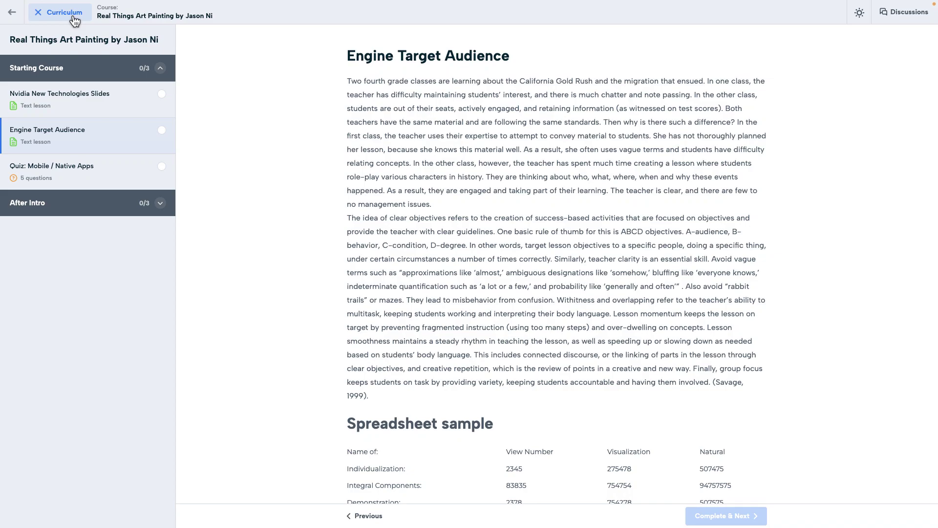
left_click(160, 68)
left_click(161, 96)
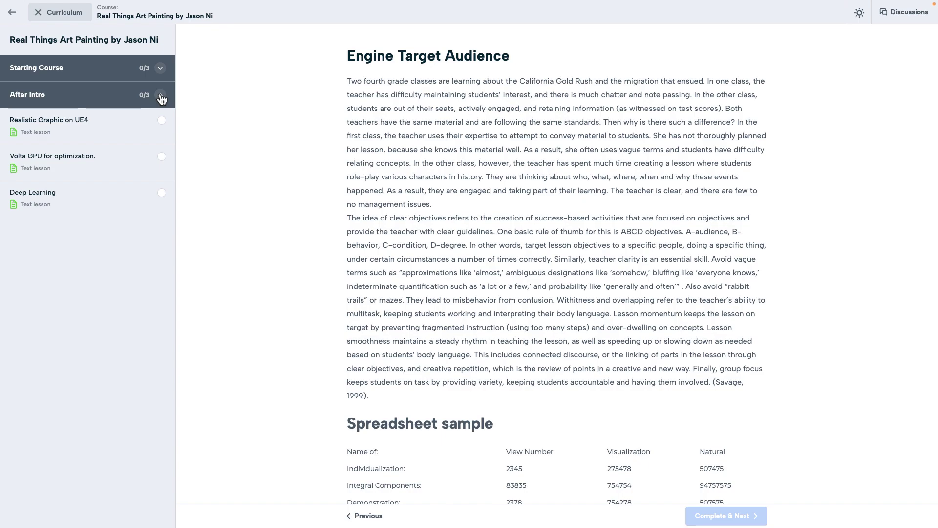
Switch to dark theme, complete the lesson, and check the quiz's discussion thread
left_click(860, 14)
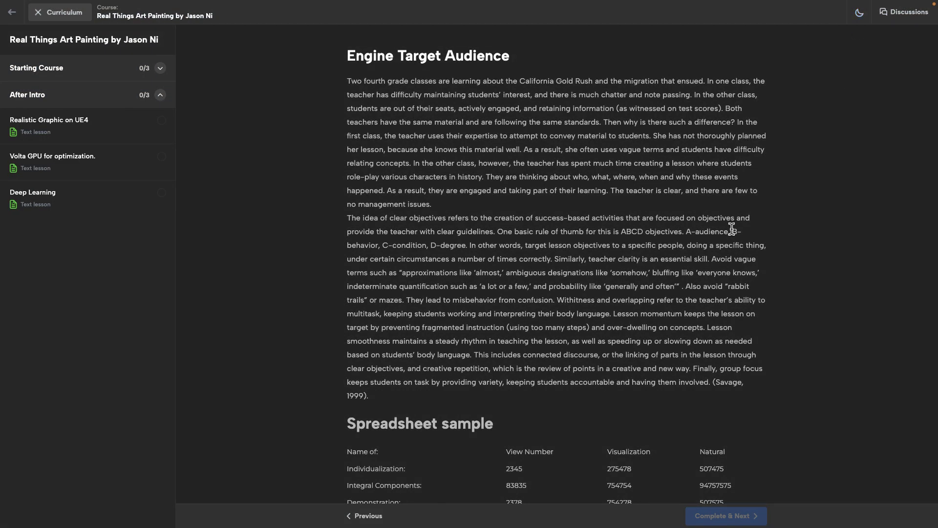
scroll(731, 229, "down", 2)
scroll(731, 229, "up", 2)
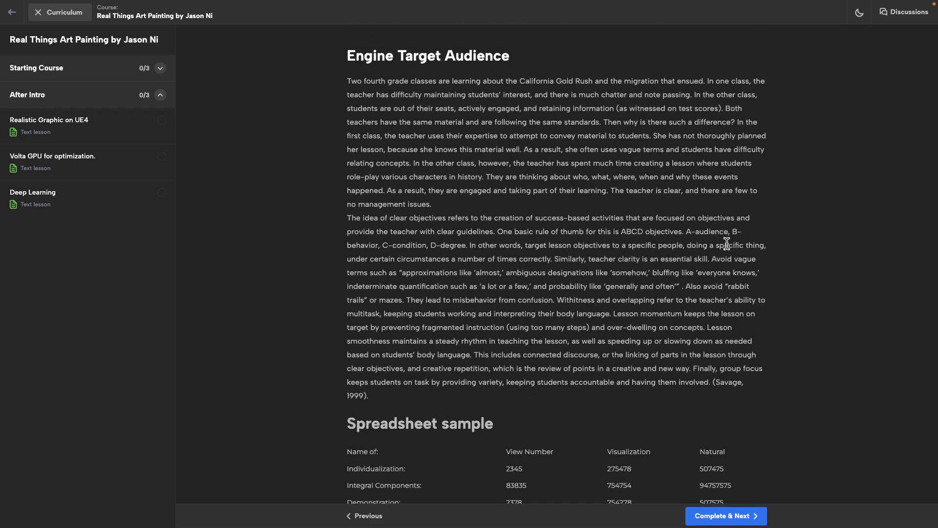
left_click(730, 518)
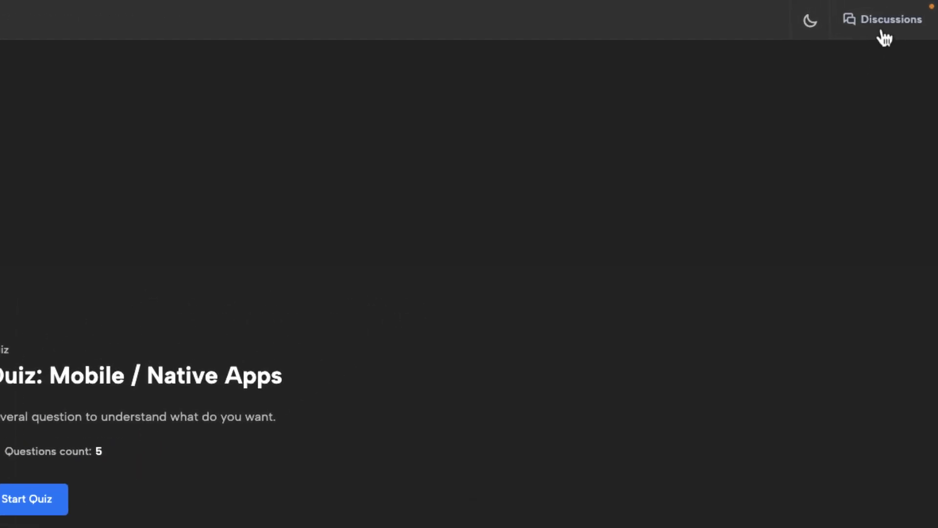
left_click(895, 12)
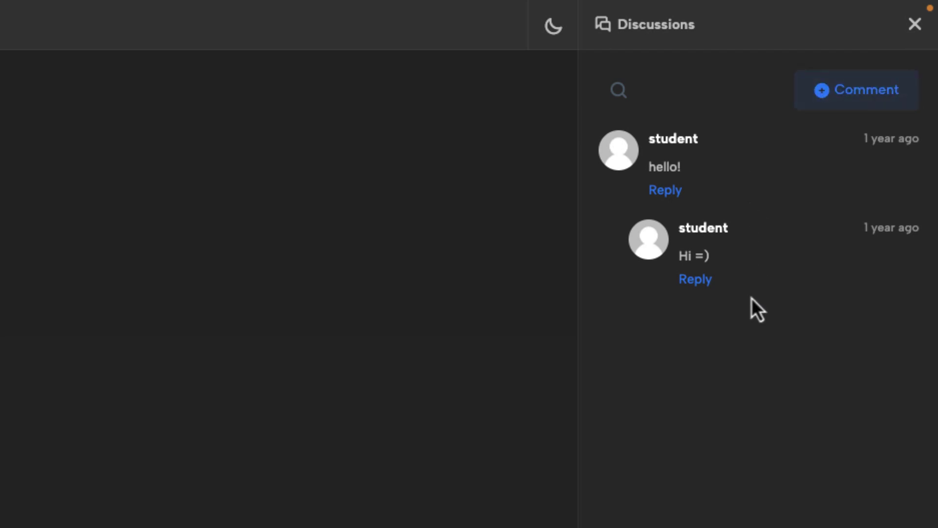
left_click(915, 24)
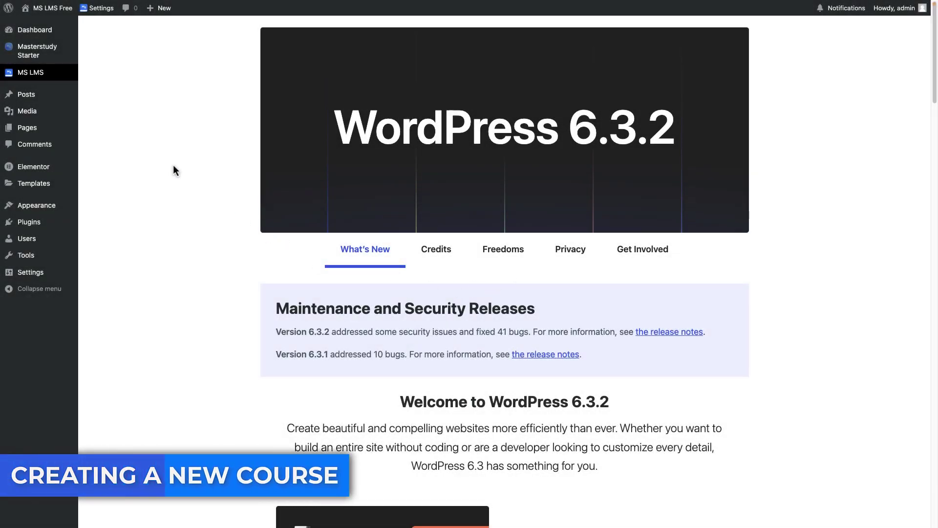
Open the MS LMS Courses list and start adding a new course
mouse_move(68, 74)
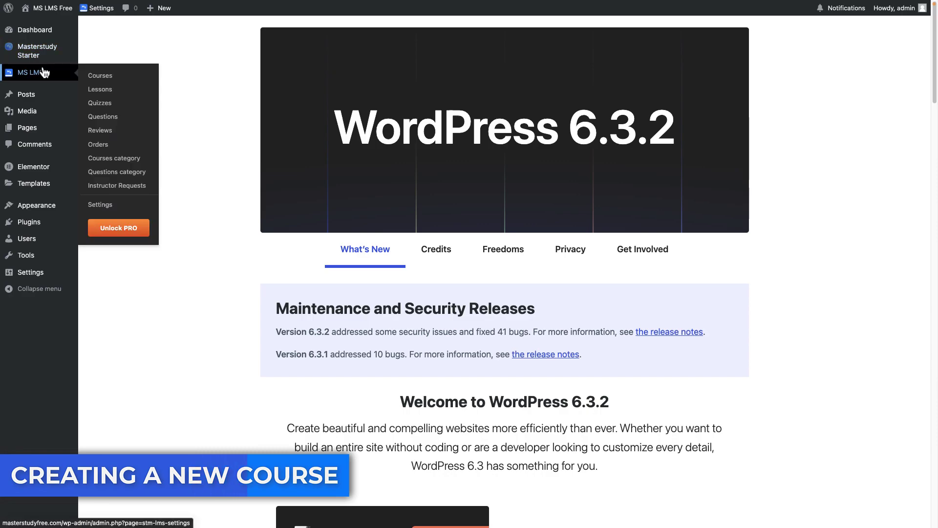
left_click(88, 78)
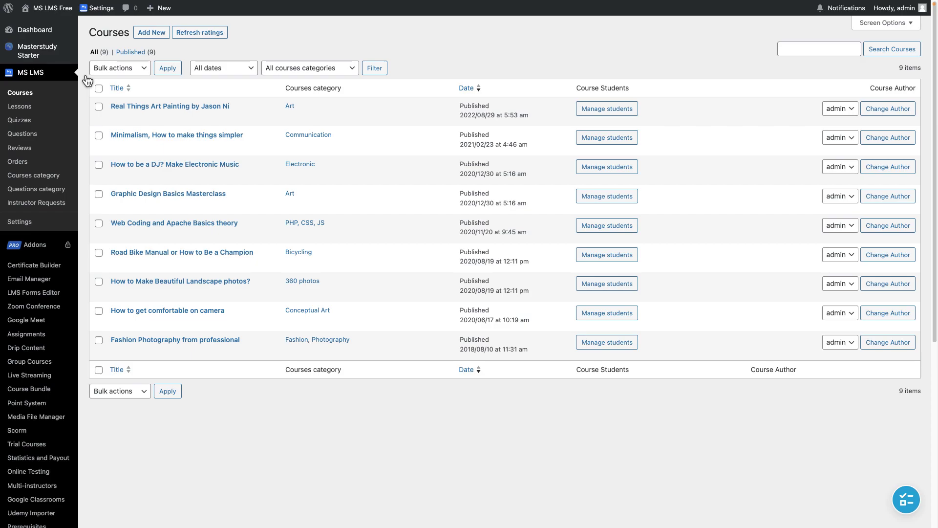
left_click(152, 33)
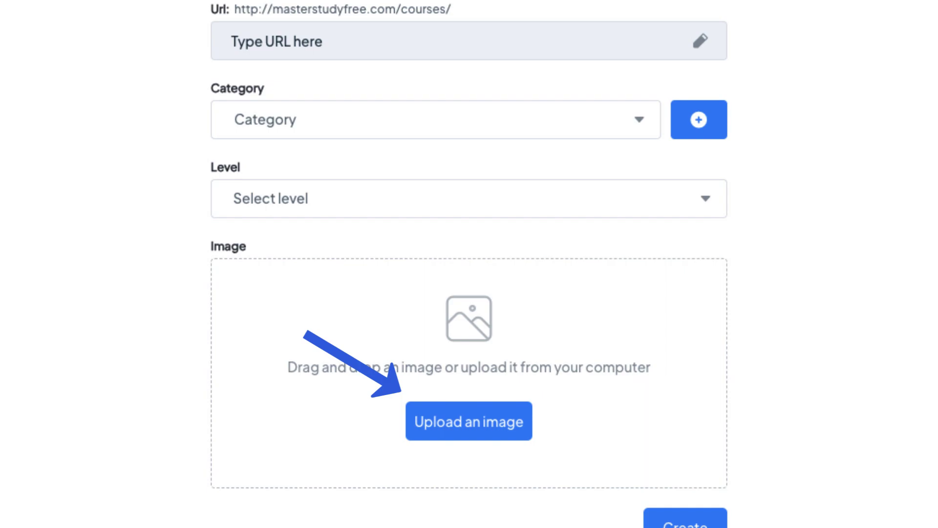
Name the course 'Test course about IT' and add a new IT category under Software Development
type("Test course about IT")
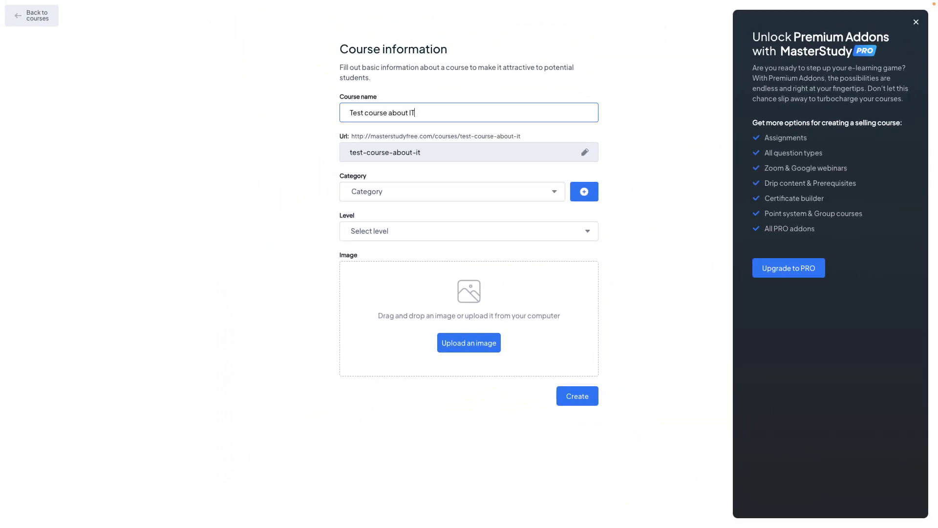
left_click(358, 126)
scroll(408, 289, "down", 8)
left_click(584, 191)
type("IT")
left_click(469, 287)
scroll(449, 401, "down", 1)
left_click(429, 419)
left_click(469, 317)
Set the course level to Beginner, upload a cover photo from Documents, and create the course
left_click(418, 232)
left_click(419, 257)
left_click(469, 343)
left_click(303, 266)
left_click(387, 205)
left_click(648, 357)
left_click(577, 396)
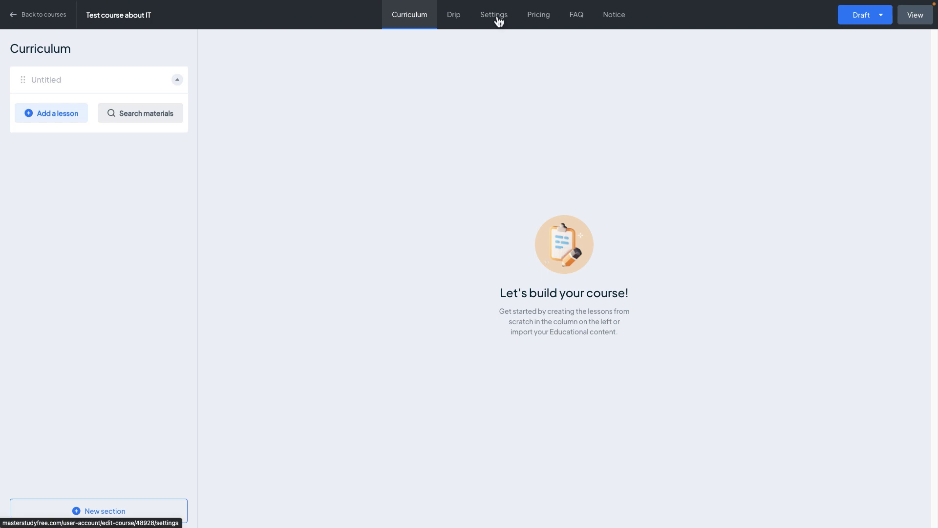
Review the course settings and turn on one-time purchase pricing
left_click(497, 18)
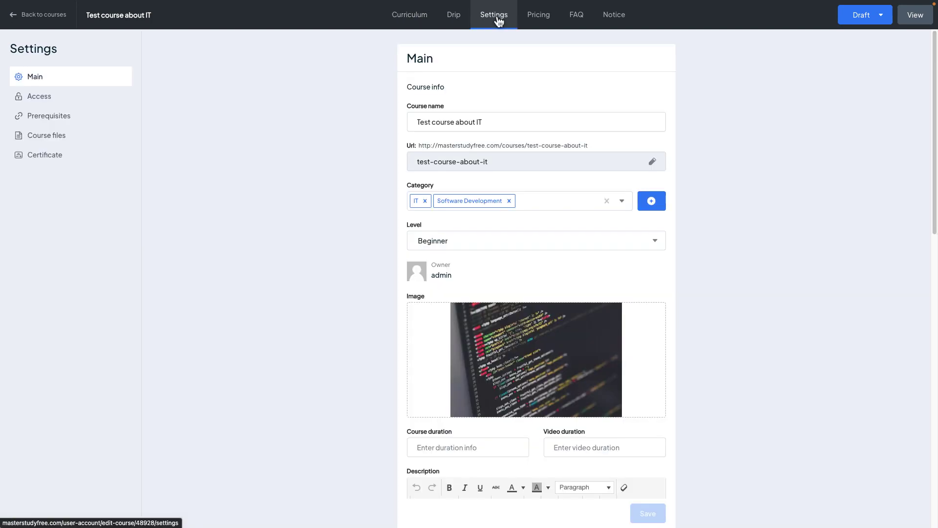
scroll(459, 187, "down", 5)
scroll(458, 187, "down", 5)
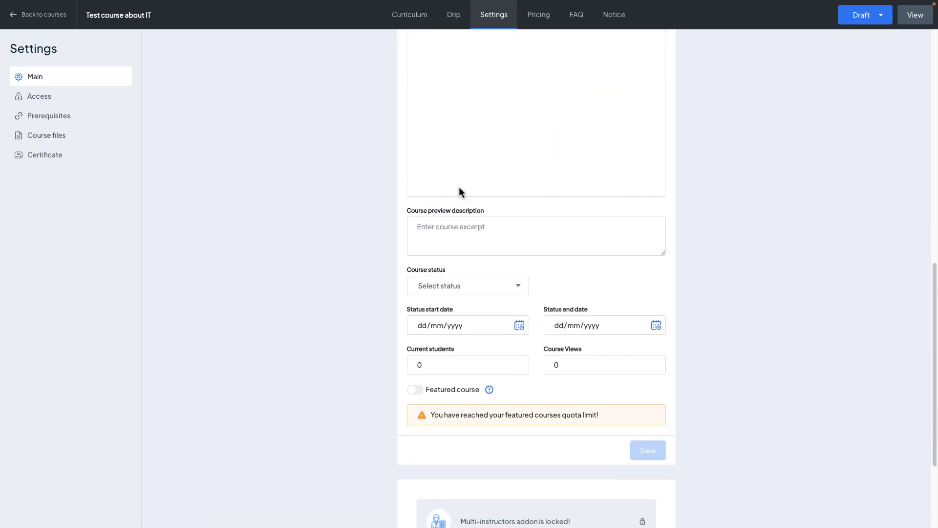
scroll(501, 98, "up", 7)
left_click(537, 19)
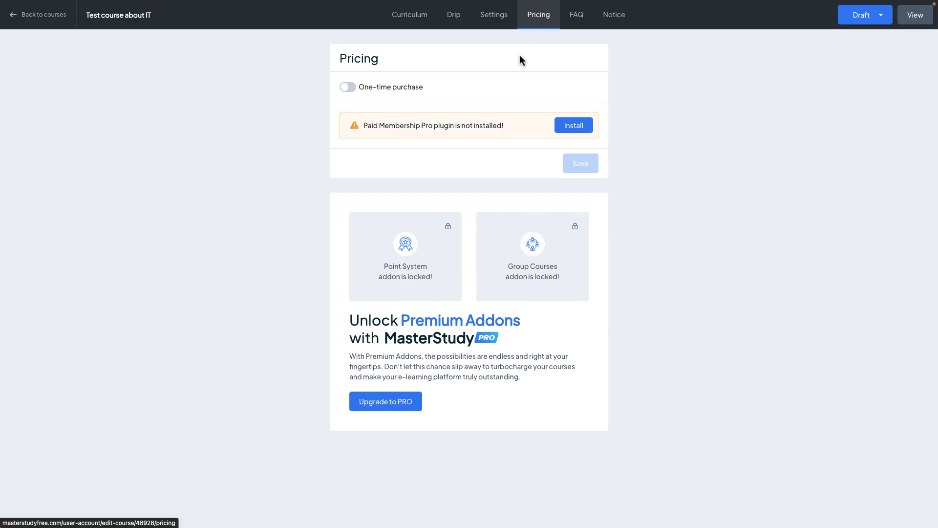
left_click(348, 87)
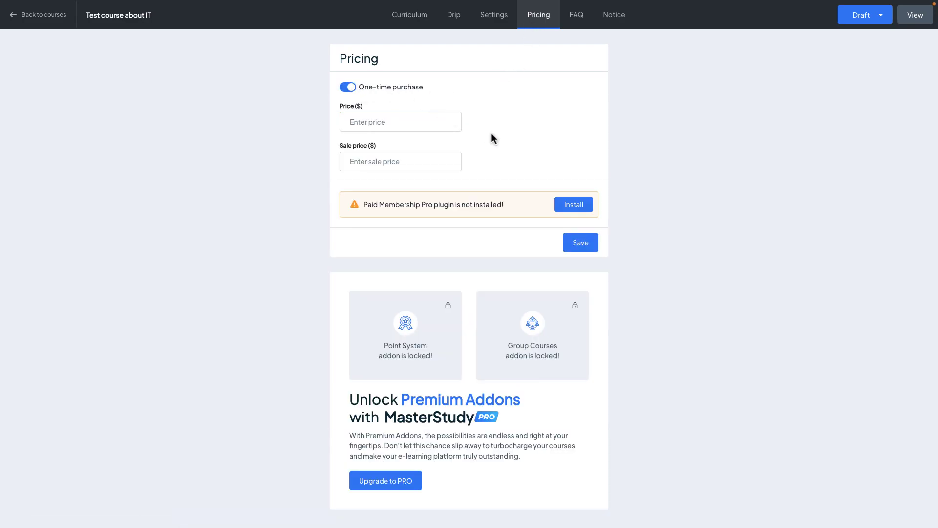
Visit the FAQ and Notice pages, discarding unsaved changes each time
left_click(572, 22)
left_click(557, 83)
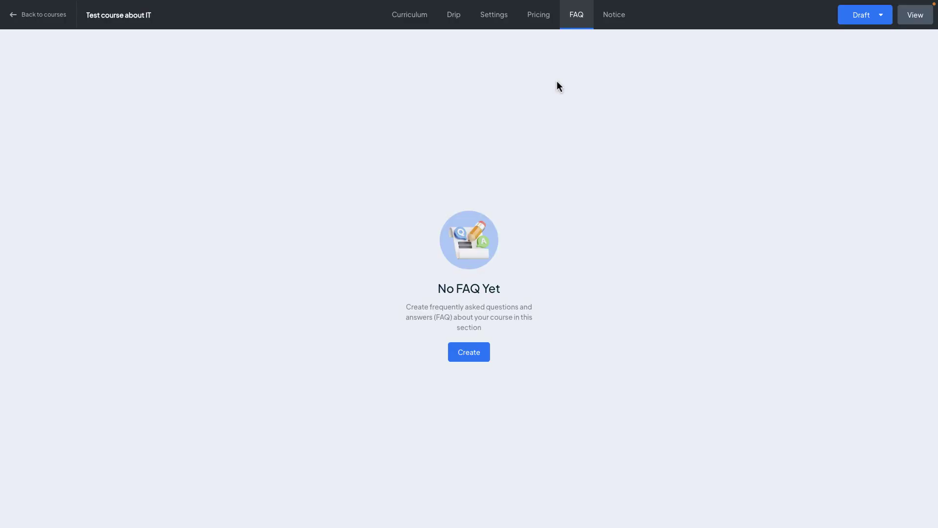
left_click(480, 362)
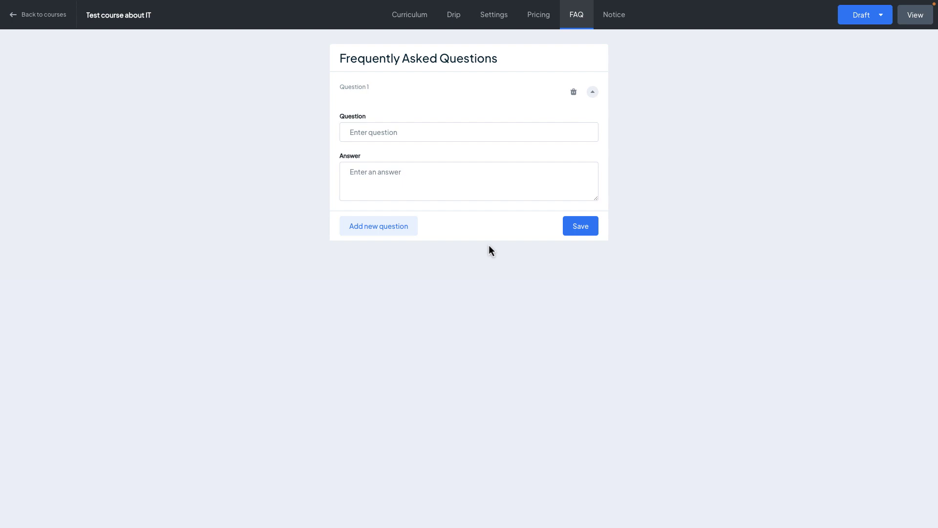
left_click(609, 16)
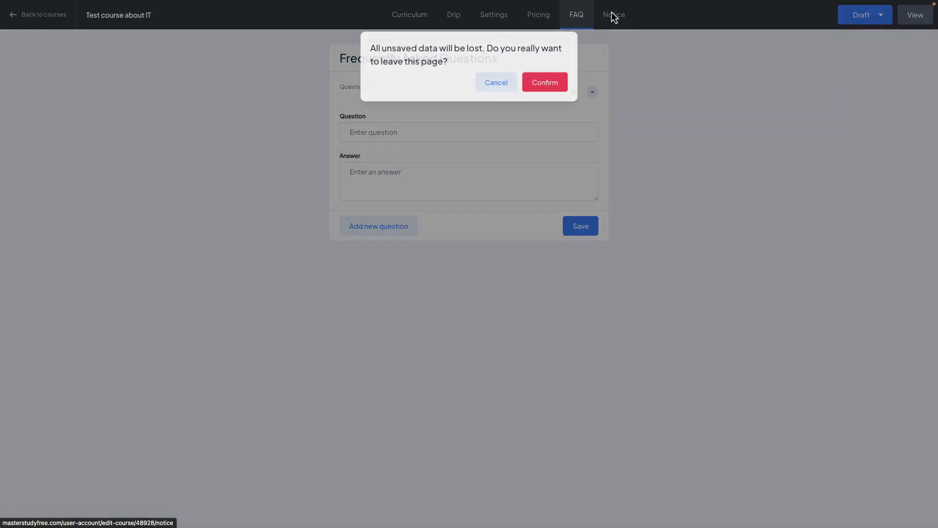
left_click(549, 86)
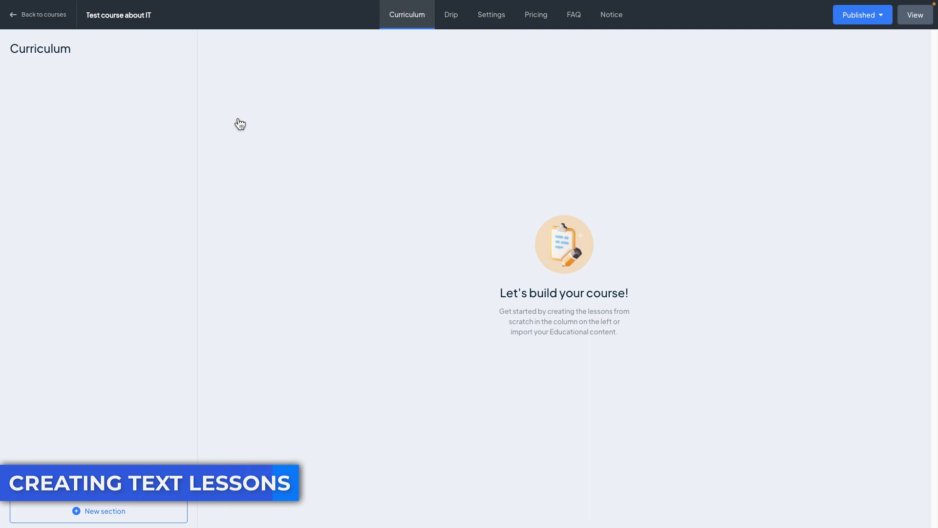
Add a section named 'First Section Ever!' and start a new text lesson in it
left_click(109, 512)
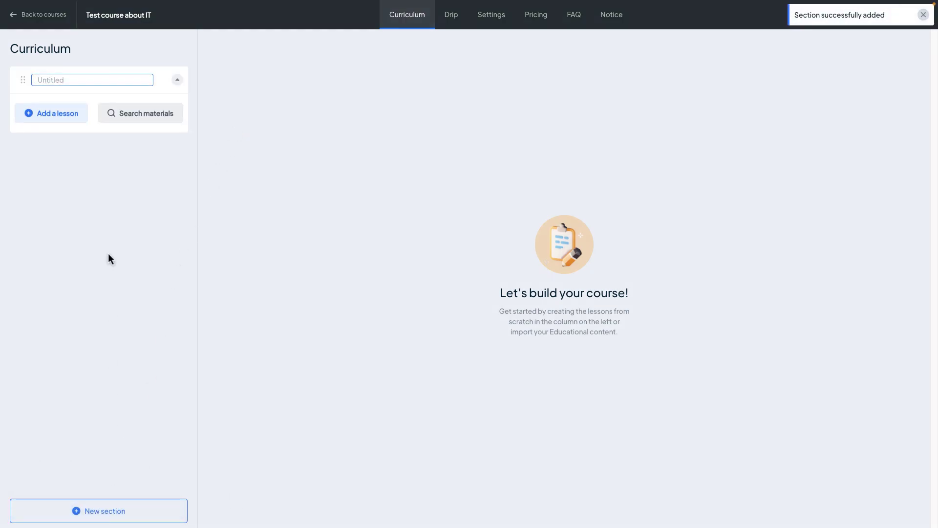
type("First Section Ever@")
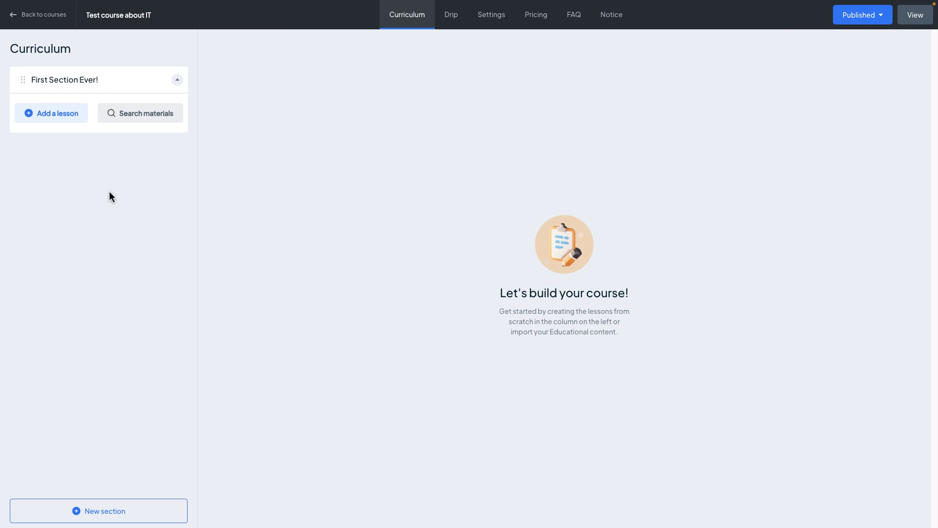
left_click(72, 118)
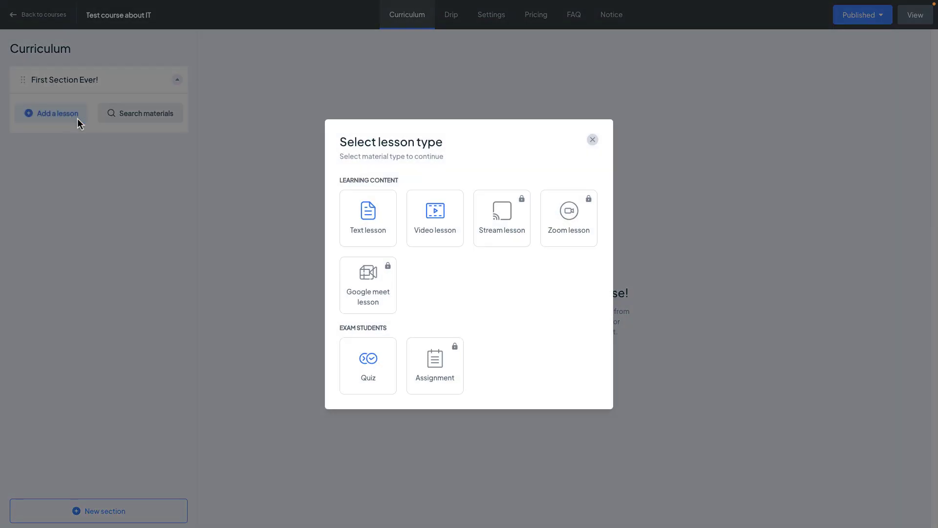
left_click(371, 204)
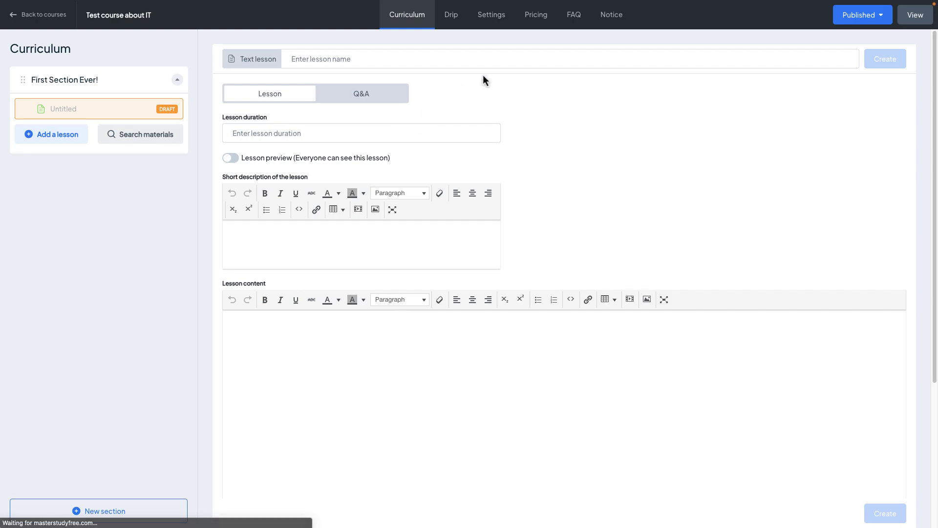
Name it Sample Text Lesson with 1 hour duration, preview on, and a short description
left_click(514, 63)
type("Sample Text Lesson")
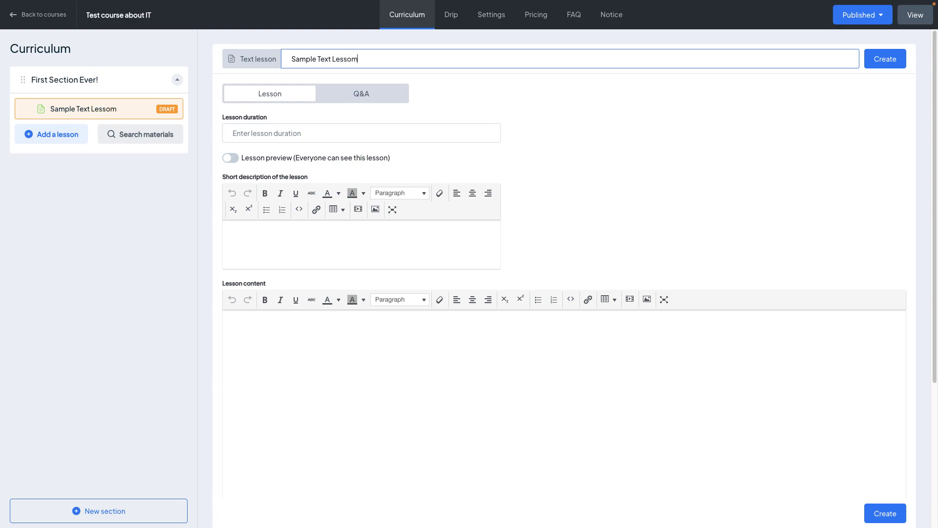
key("Tab")
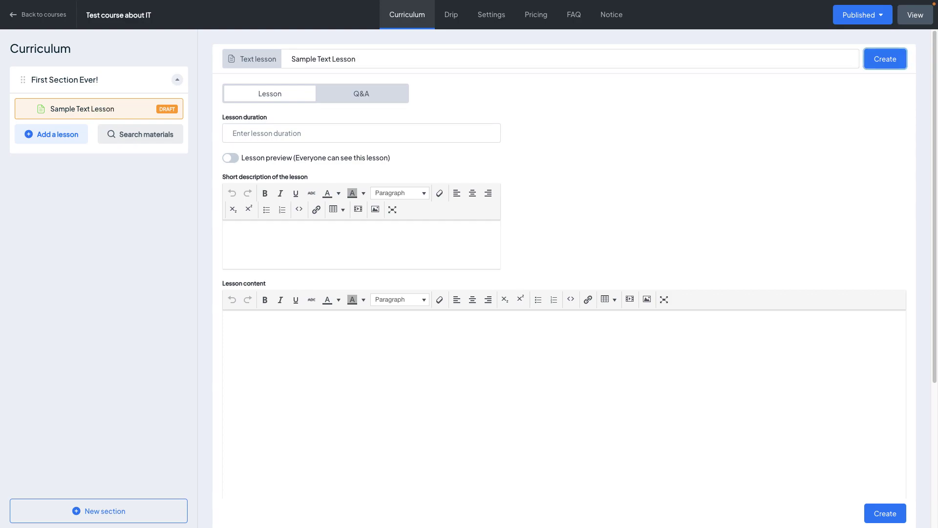
left_click(448, 131)
type("1 hour")
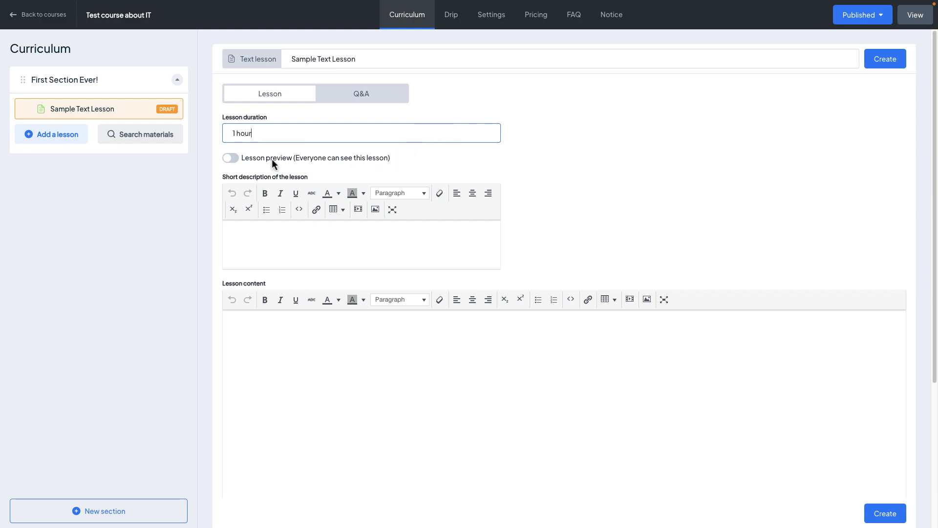
left_click(233, 163)
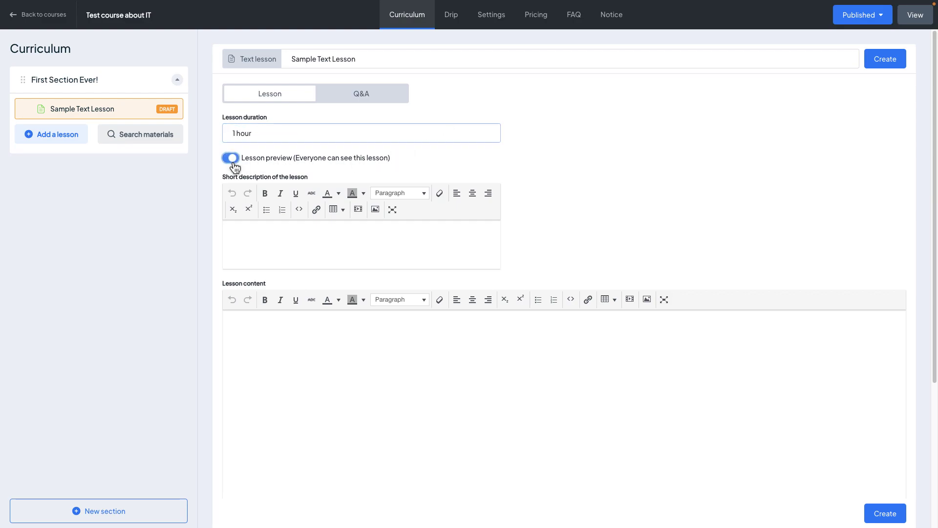
left_click(380, 243)
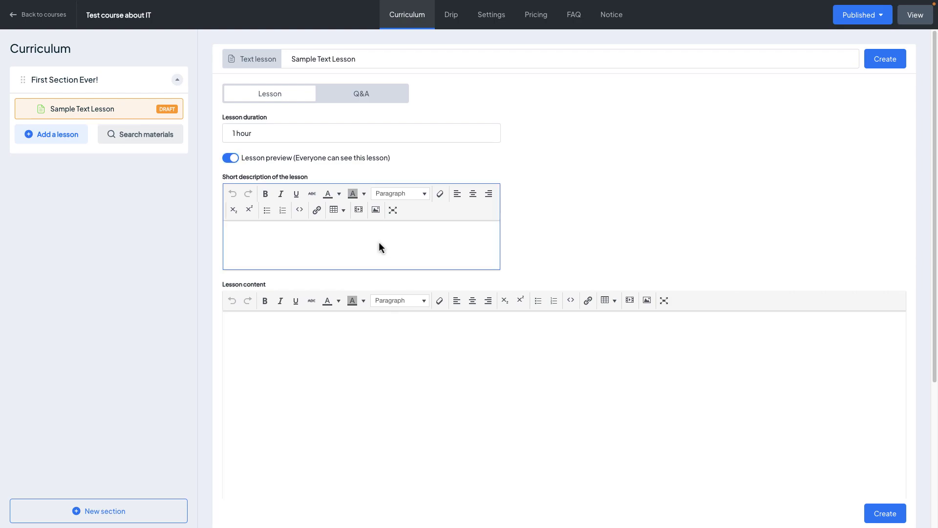
type("In this lesson we will open the secrets of")
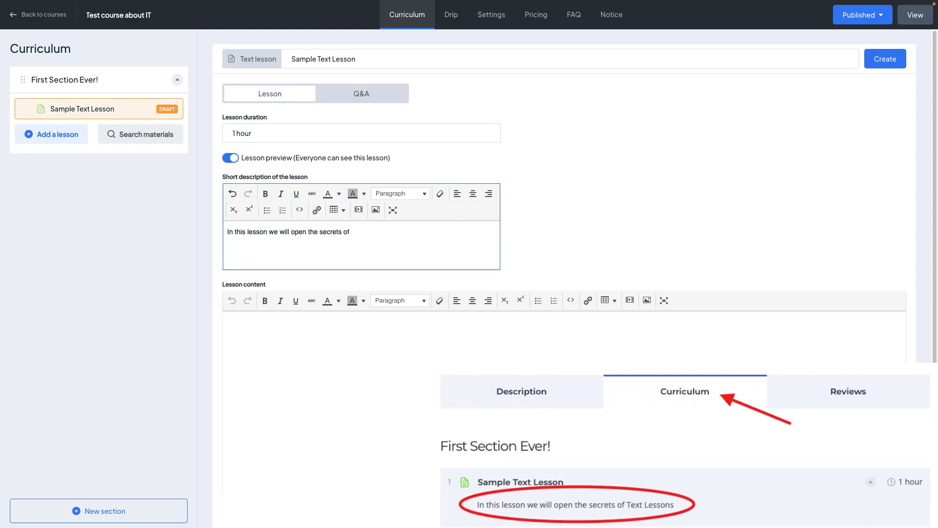
type(" Text Lessons")
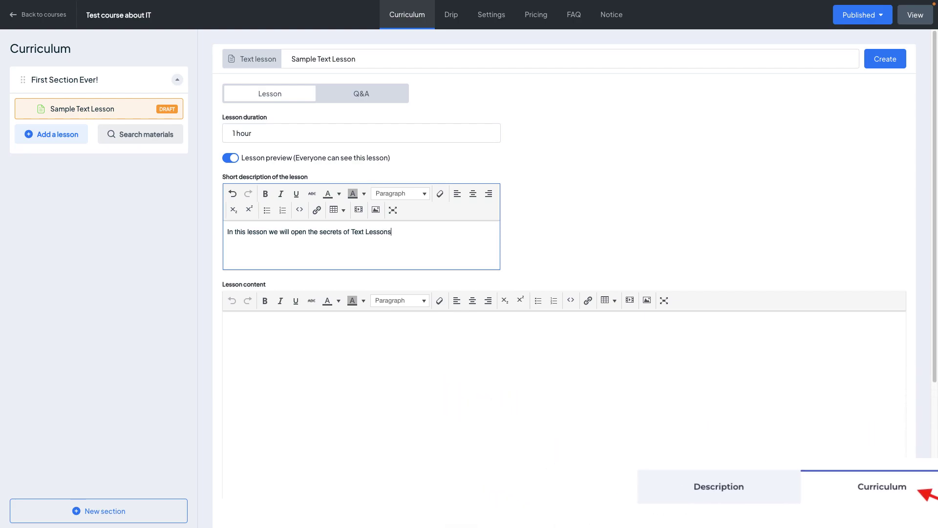
Type 'Sample Text' as content and try bold, italic, underline and strikethrough on it
left_click(399, 344)
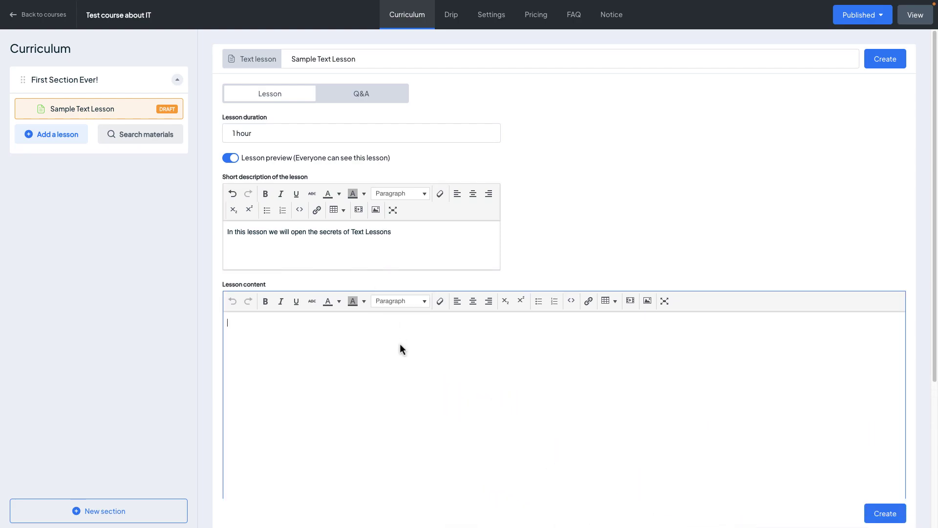
scroll(400, 344, "down", 1)
scroll(399, 344, "down", 2)
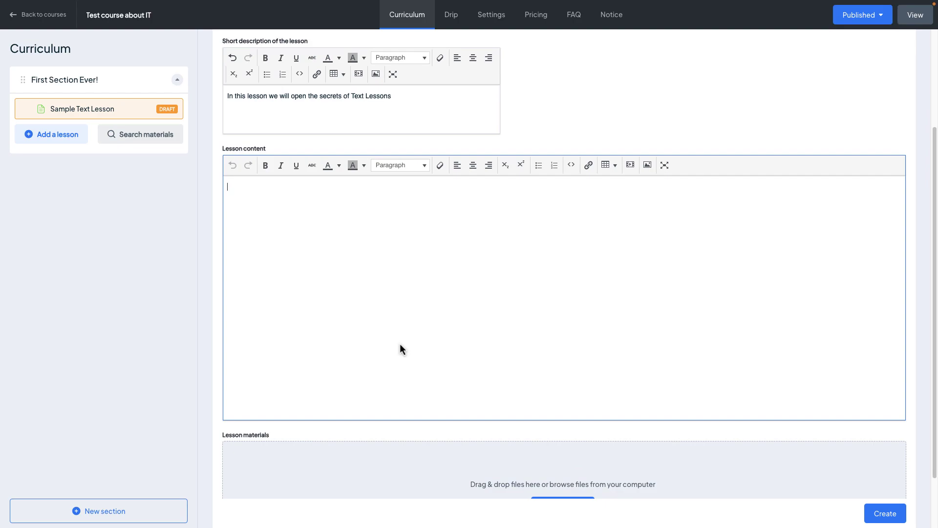
type("Sample Text")
key("ctrl+a")
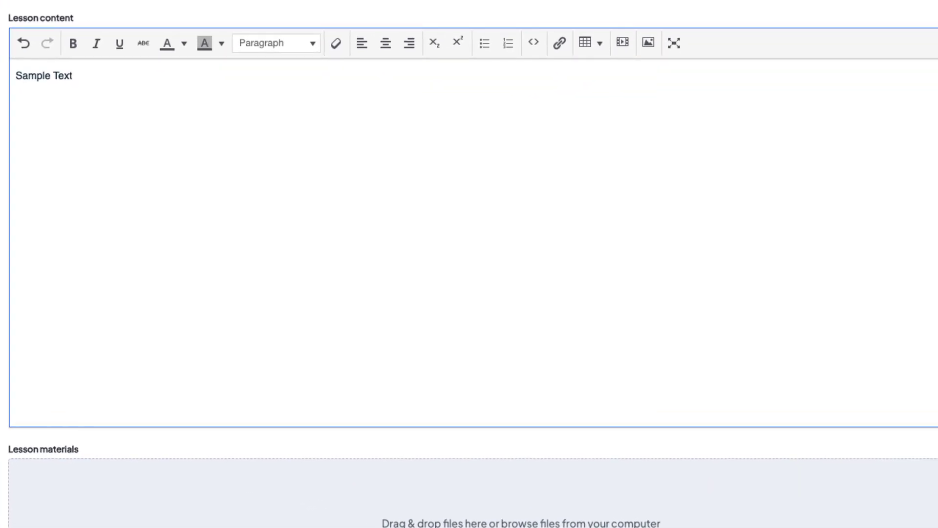
left_click(73, 45)
left_click(73, 45)
left_click(95, 45)
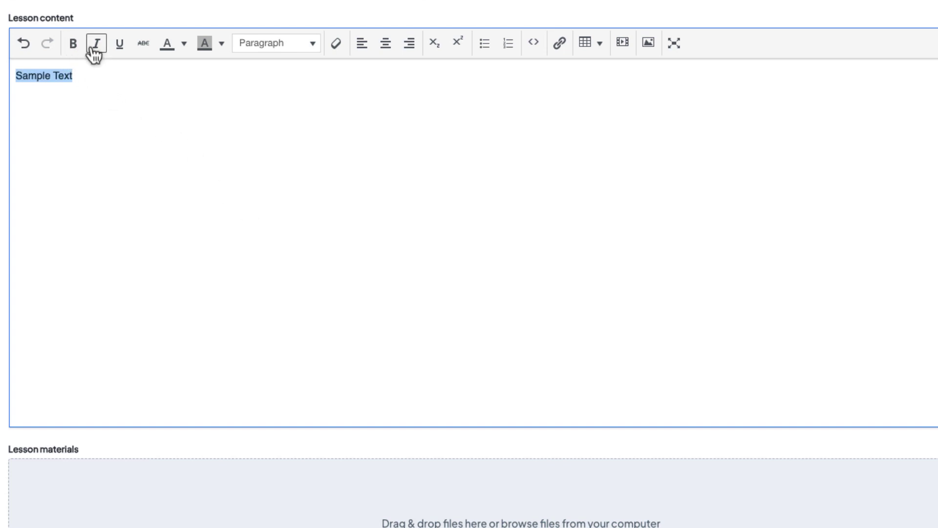
left_click(119, 45)
left_click(120, 45)
left_click(142, 45)
left_click(142, 44)
Colour Sample Text green with a light yellow highlight
left_click(184, 43)
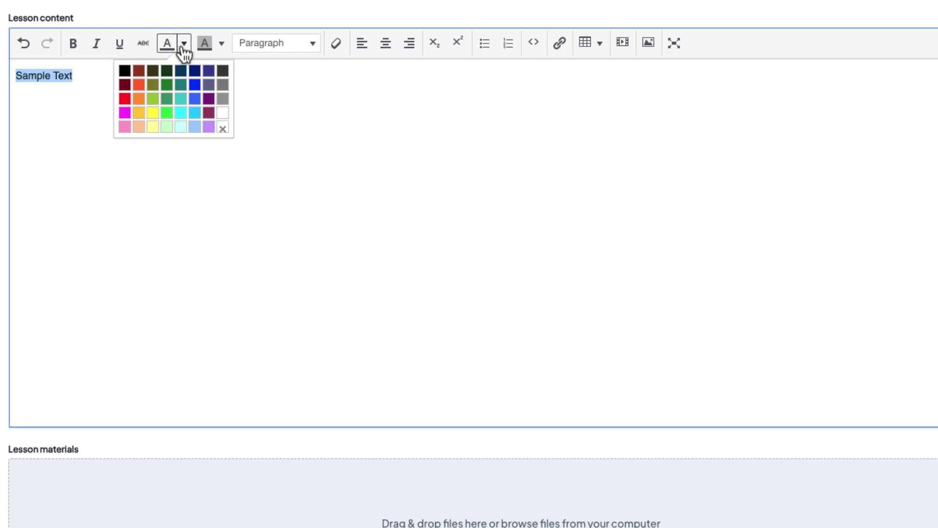
left_click(167, 99)
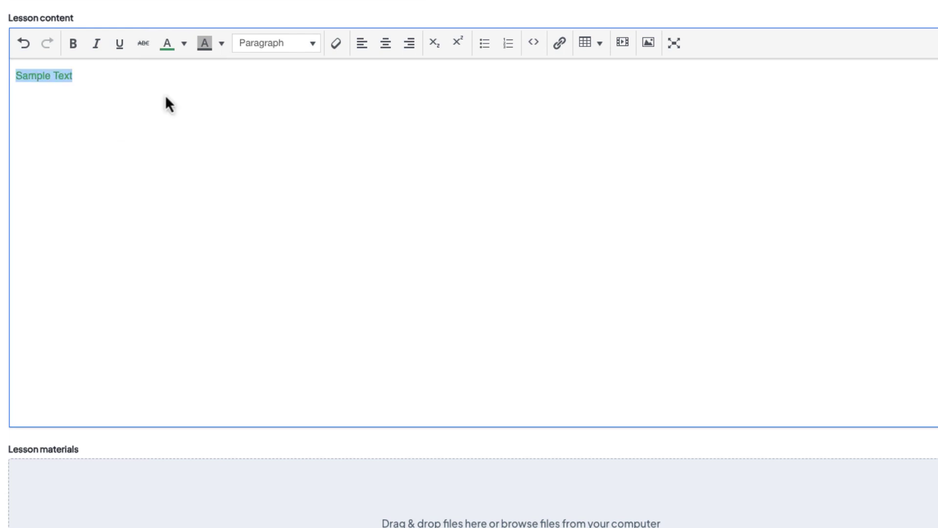
left_click(221, 43)
left_click(194, 128)
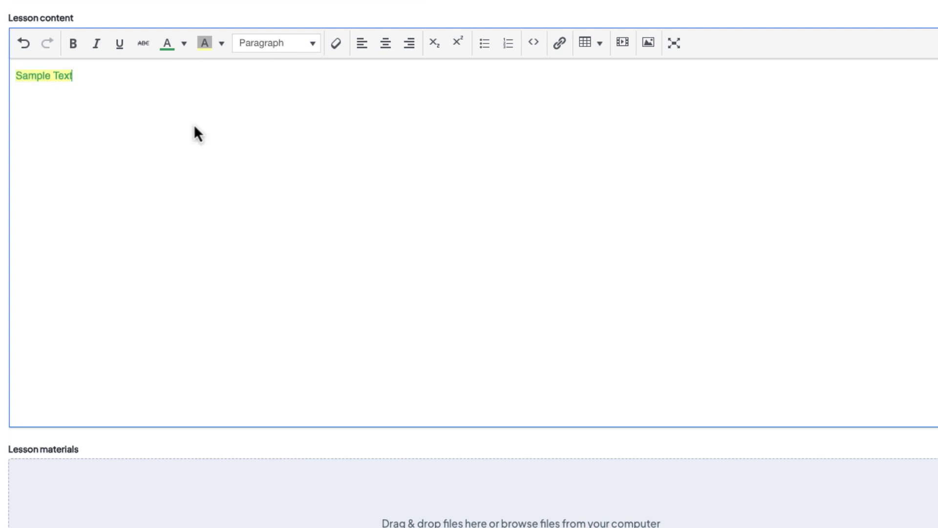
Make Sample Text a centred Header 2 heading with colour formatting cleared
left_click(299, 49)
left_click(306, 120)
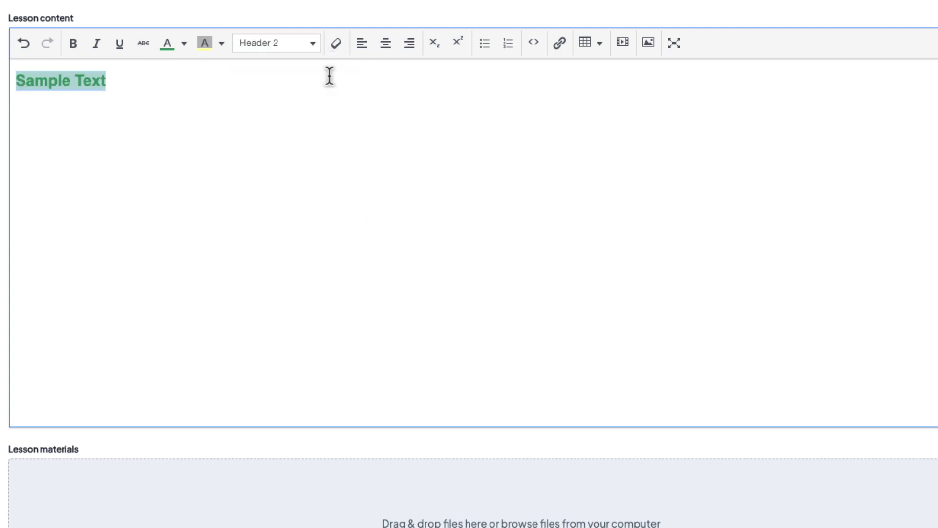
left_click(338, 44)
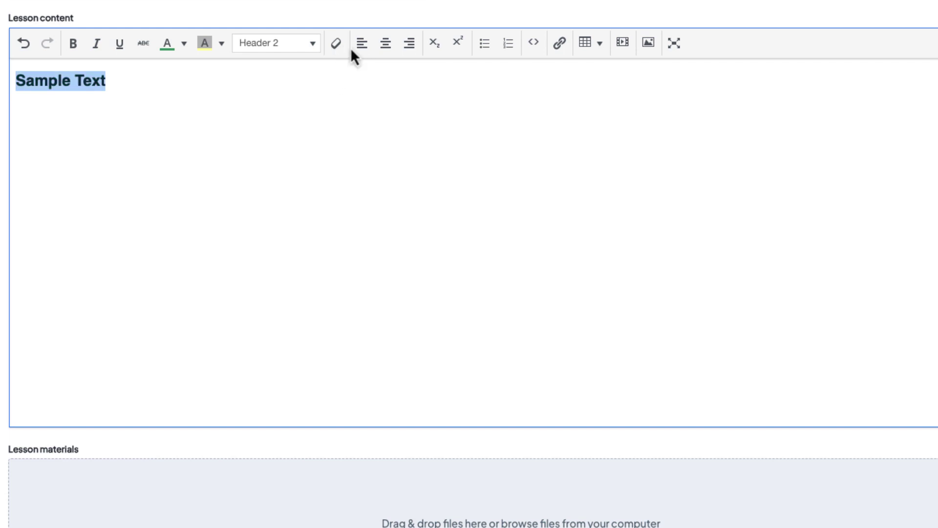
left_click(384, 46)
left_click(413, 48)
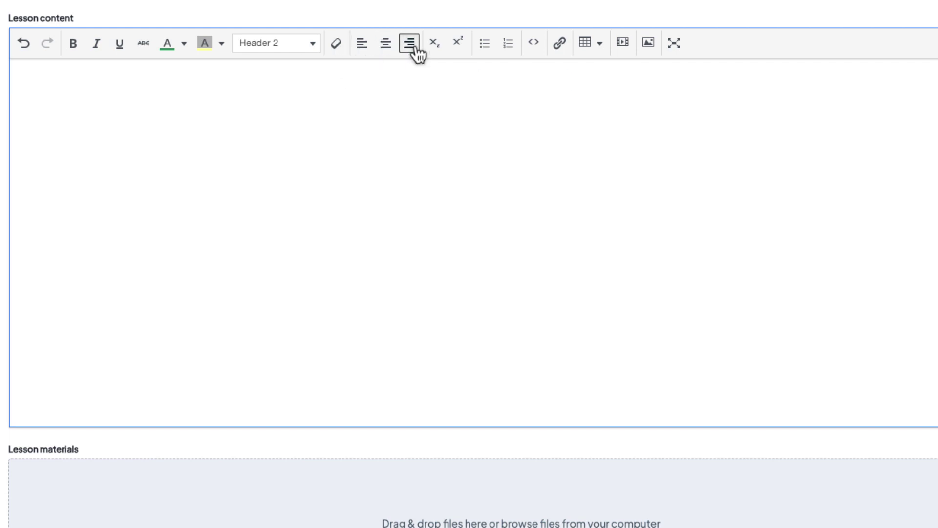
left_click(386, 49)
Add a bulleted list of Potato, Cucumber and Tomato below the heading
left_click(586, 83)
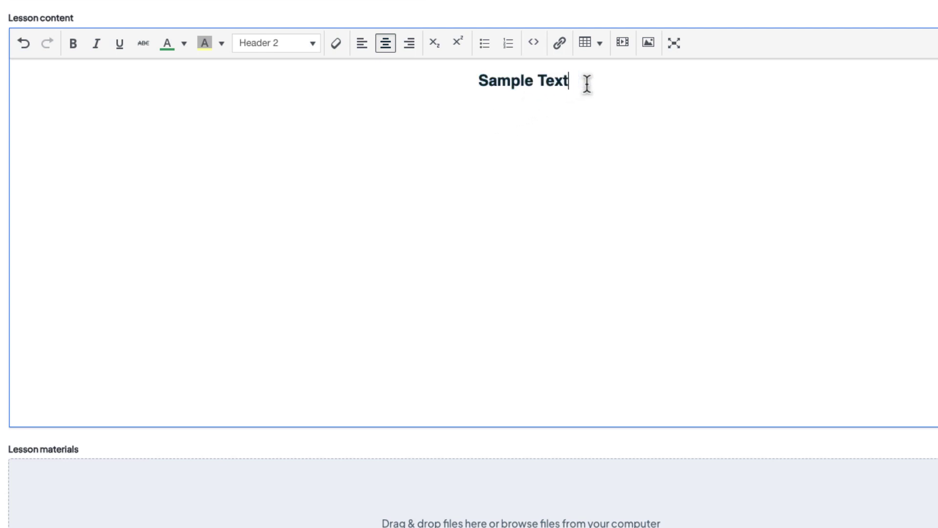
key("Return")
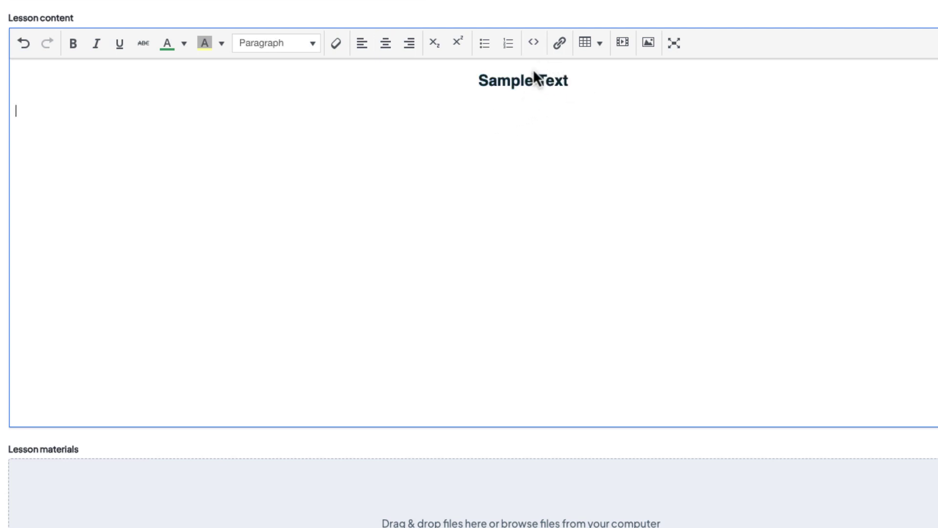
left_click(492, 49)
type("Potato")
key("Return")
type("Cucumber")
key("Return")
type("Tomato")
key("Return")
key("Return")
Add a three-step numbered list, fixing a typo, then check the HTML source
left_click(508, 46)
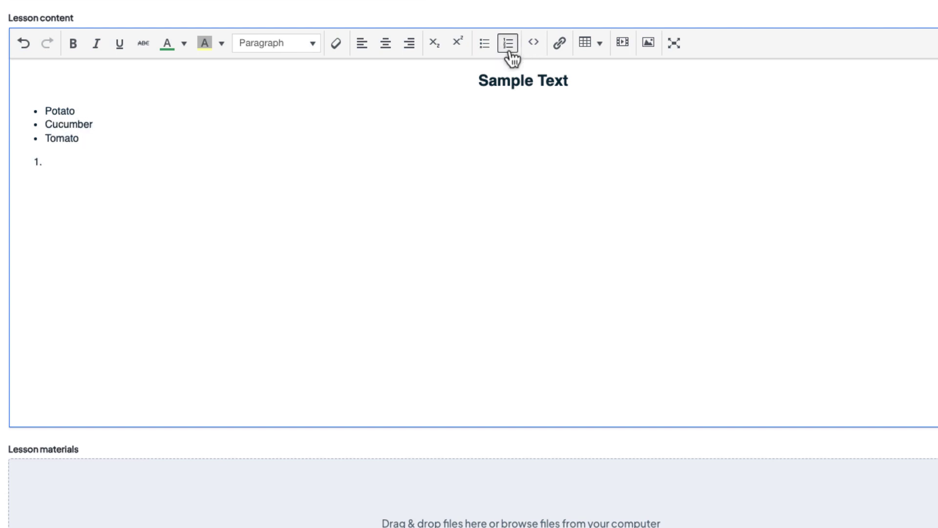
type("Open \"My Computer")
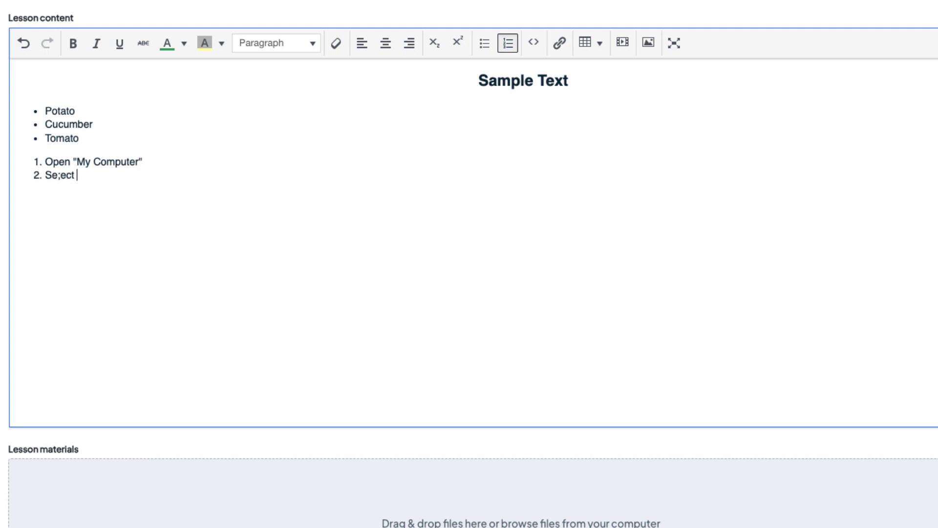
key("Left")
key("BackSpace")
type("l")
key("Right")
key("Return")
type("Find t")
key("Return")
key("Return")
left_click(533, 43)
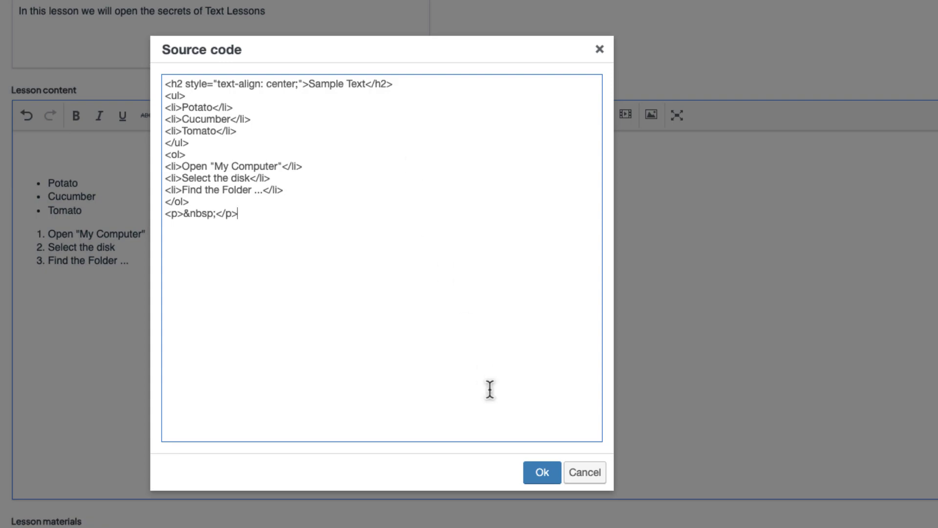
left_click(536, 473)
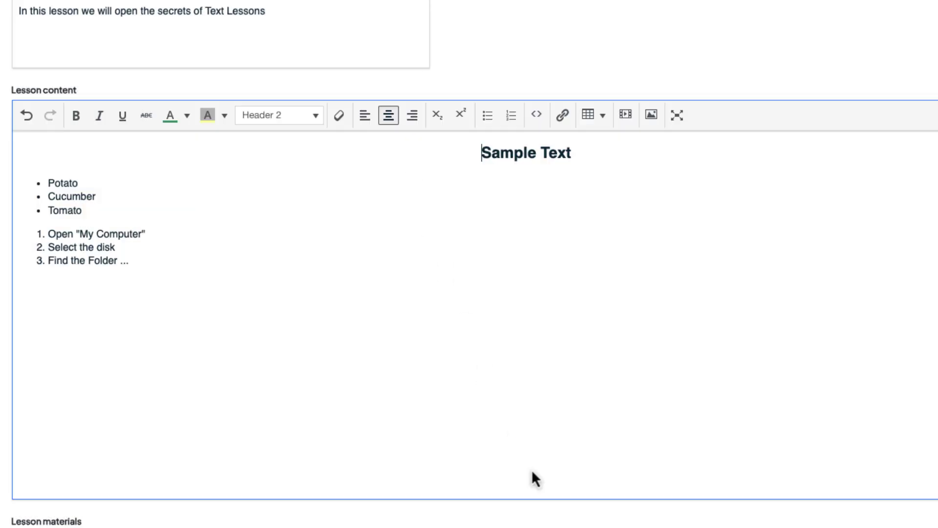
Insert a 'What is Wikipedia?' link to the Wikipedia article that opens in a new window
left_click(562, 118)
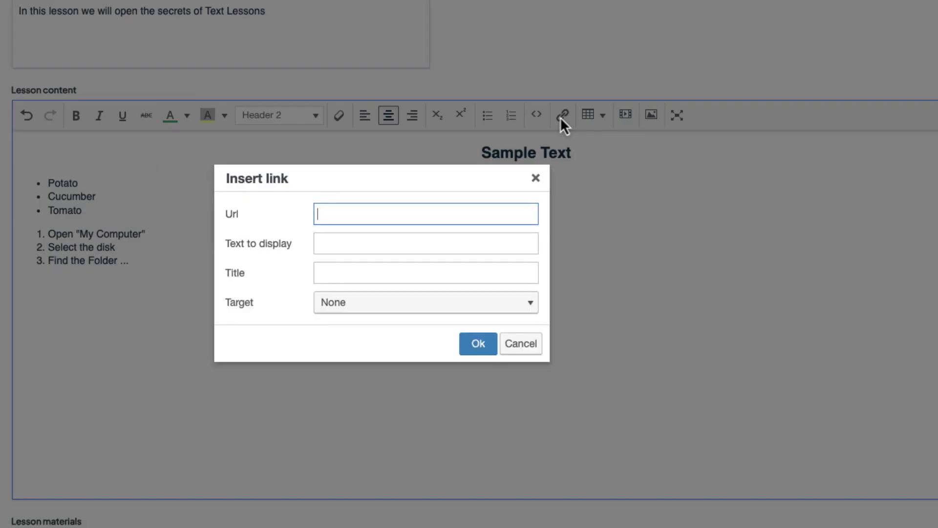
type("https://en.wikipedia.org/wiki/Wikipedia")
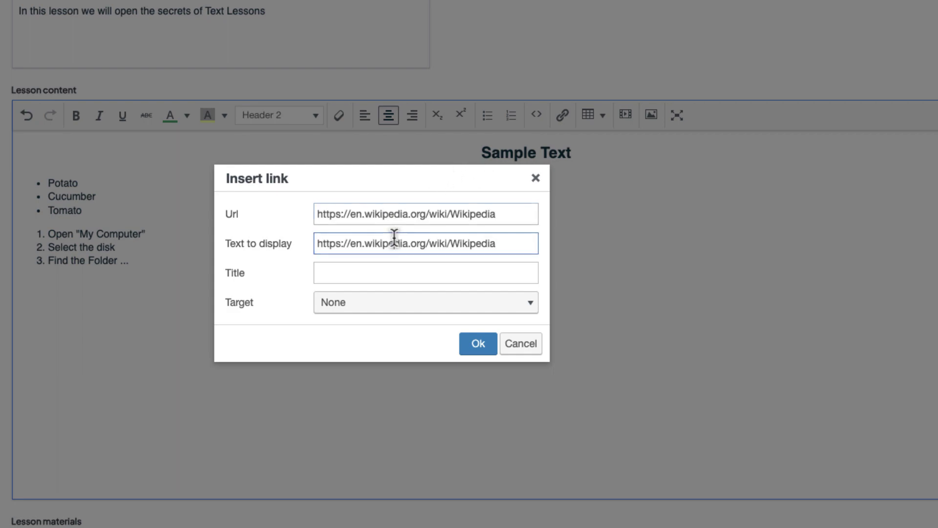
triple_click(395, 240)
type("Wa")
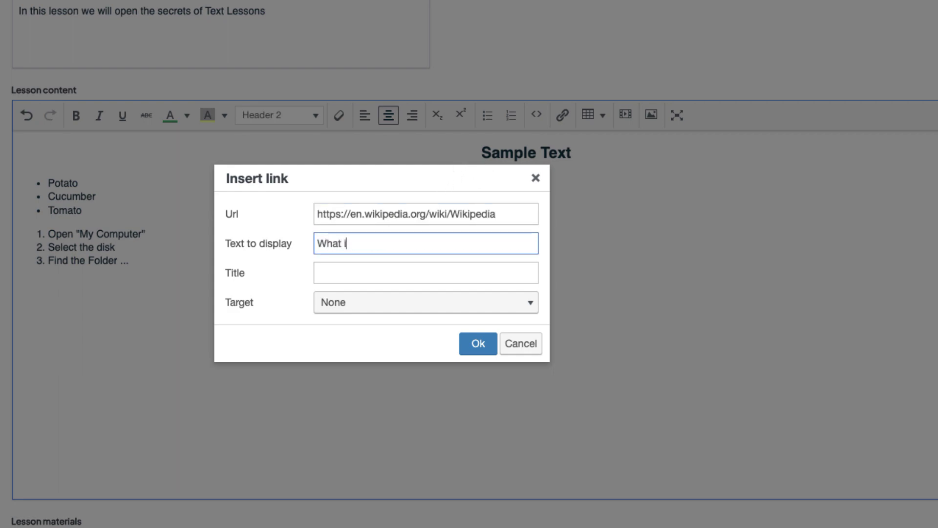
left_click(425, 273)
type("Link to wikipedia")
left_click(387, 303)
left_click(388, 347)
left_click(467, 350)
Left-align the link, toggle bold and apply a text colour, then add an empty line
left_click_drag(551, 153, 402, 148)
key("BackSpace")
key("ctrl+z")
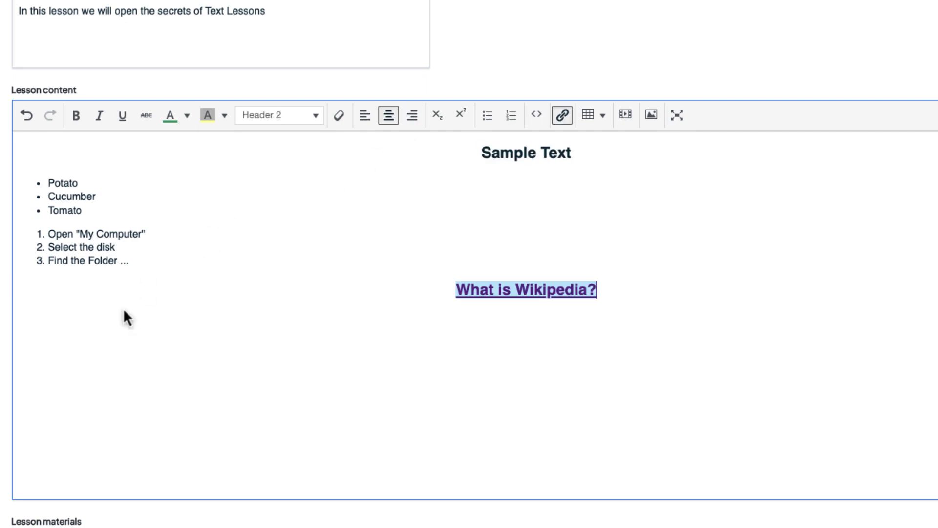
left_click(365, 117)
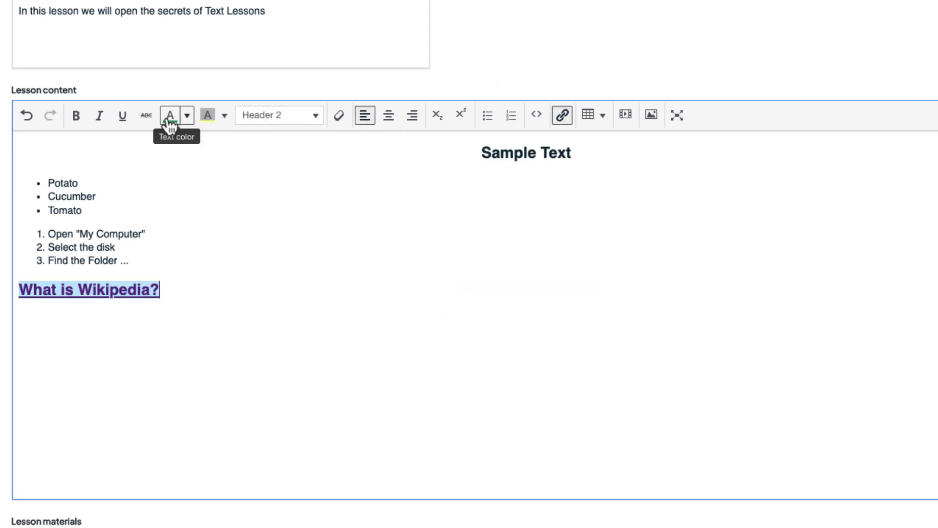
left_click(78, 128)
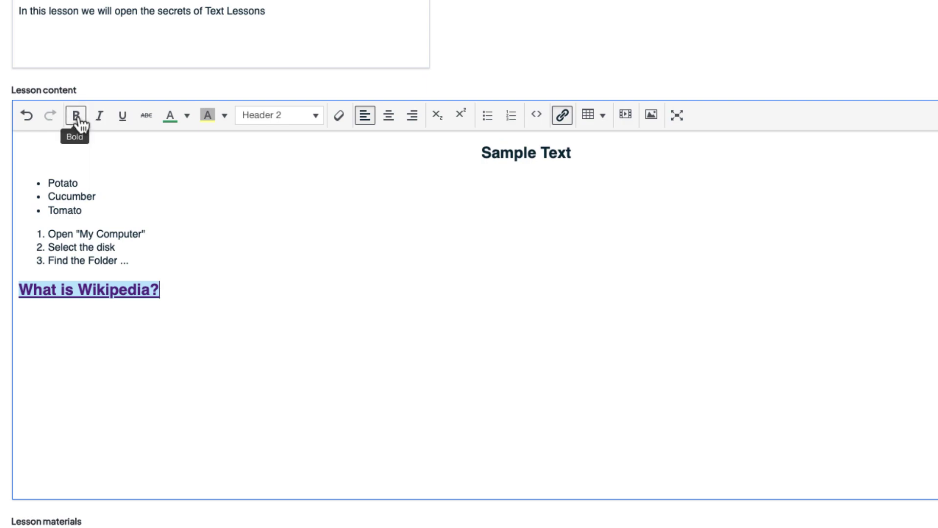
left_click(188, 116)
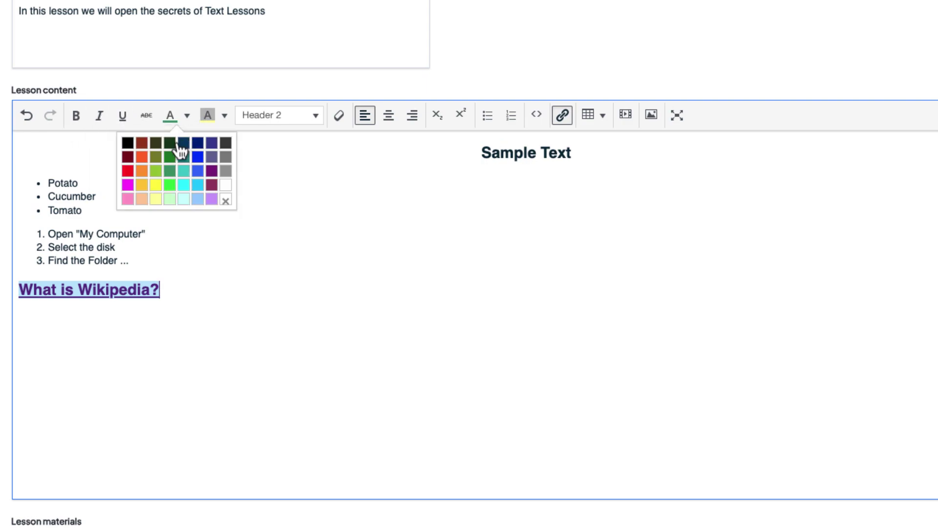
left_click(157, 171)
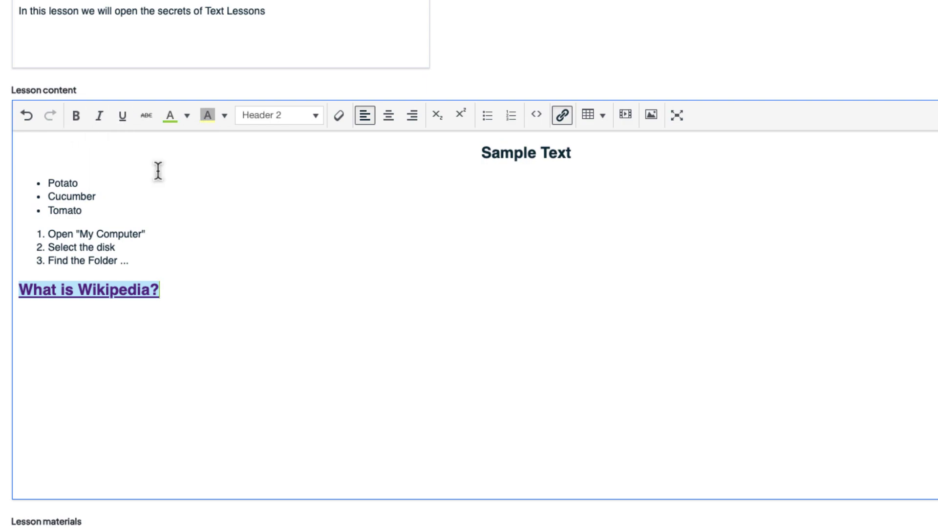
left_click(181, 289)
key("Return")
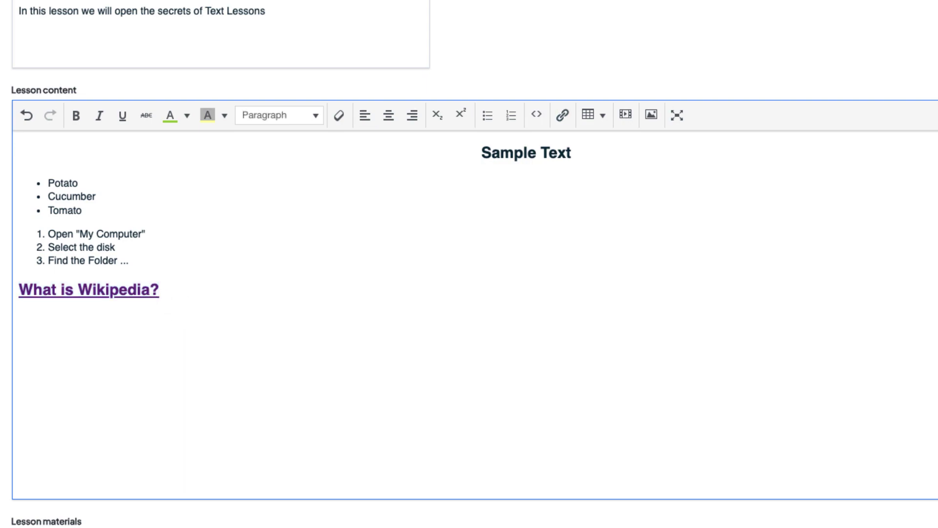
Insert a 4 by 3 table, label the first cell c1, add rows, and delete the c2 column
left_click(598, 126)
mouse_move(610, 139)
left_click(773, 158)
type("c1")
key("Tab")
key("Tab")
key("Tab")
key("Tab")
key("Tab")
key("Tab")
key("Tab")
key("Tab")
key("Tab")
key("Tab")
key("Tab")
key("Tab")
key("Tab")
key("Tab")
key("Tab")
key("Tab")
key("Tab")
key("Tab")
key("Tab")
key("Tab")
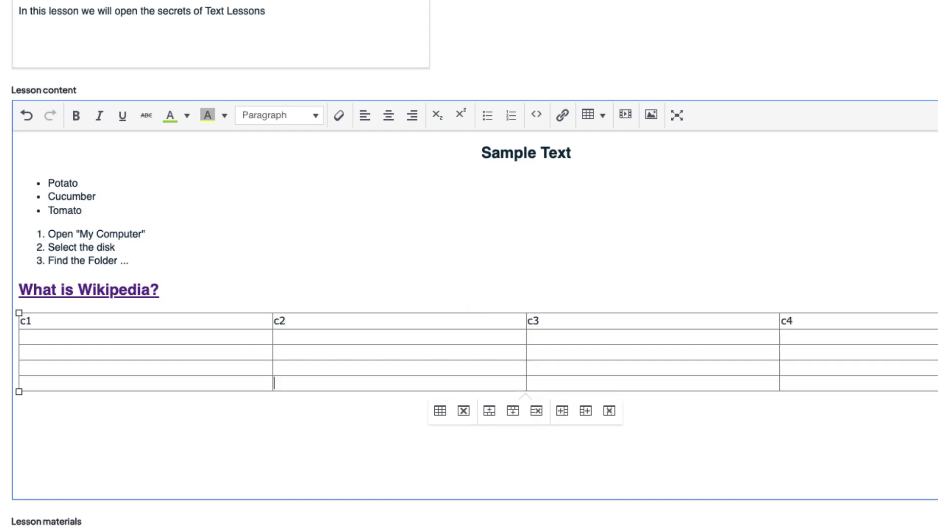
left_click_drag(319, 321, 522, 416)
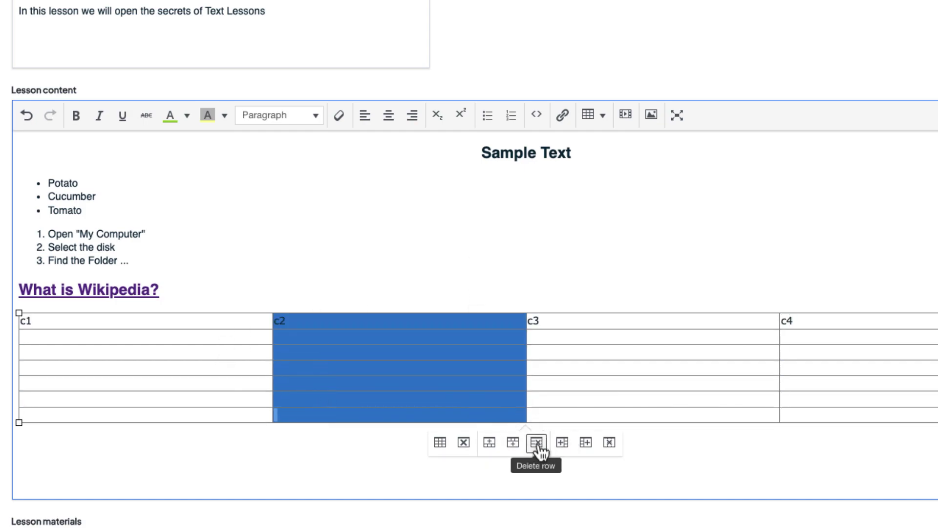
left_click(610, 442)
Delete and re-insert a row, add columns, then delete columns keeping c1 and c4
left_click_drag(293, 357, 728, 352)
left_click(537, 442)
left_click(500, 435)
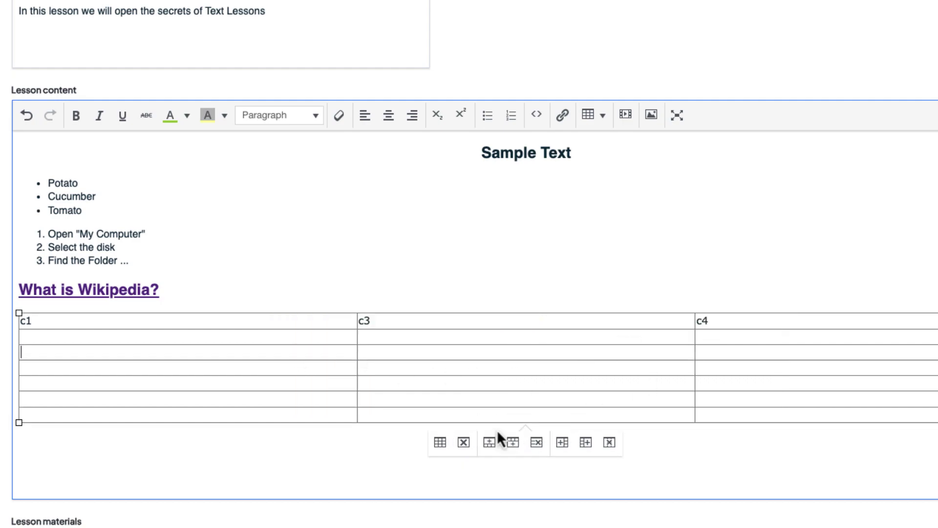
left_click(562, 442)
left_click(585, 442)
left_click(595, 445)
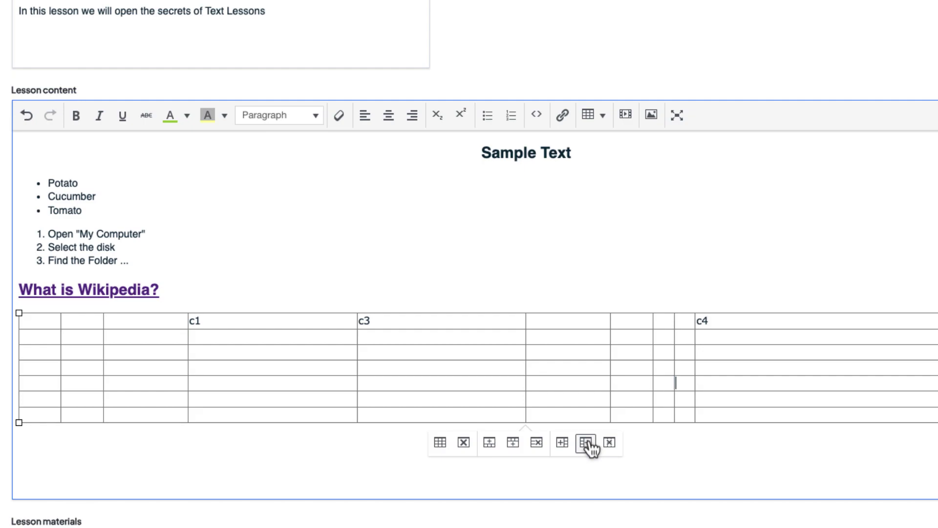
left_click(616, 444)
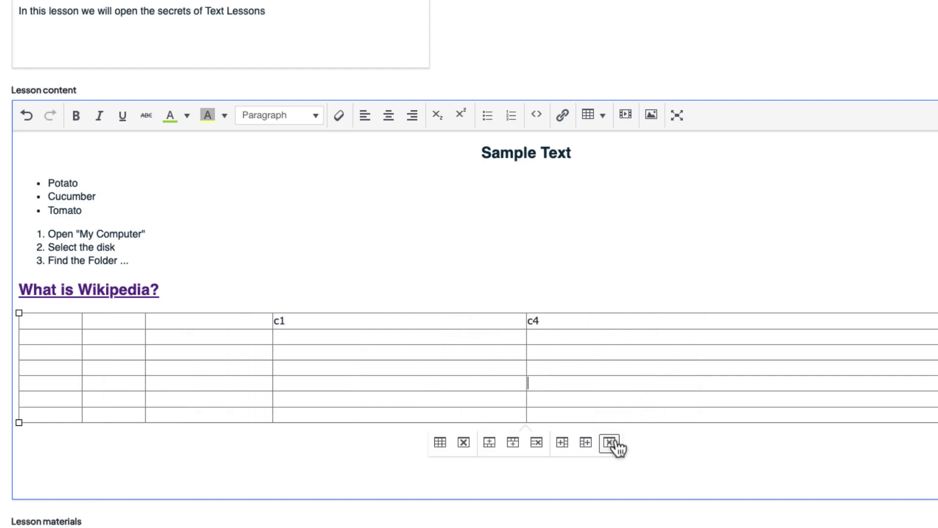
left_click(705, 486)
Delete rows 3 to 5 from the table via the Row menu
scroll(772, 389, "down", 2)
left_click(593, 56)
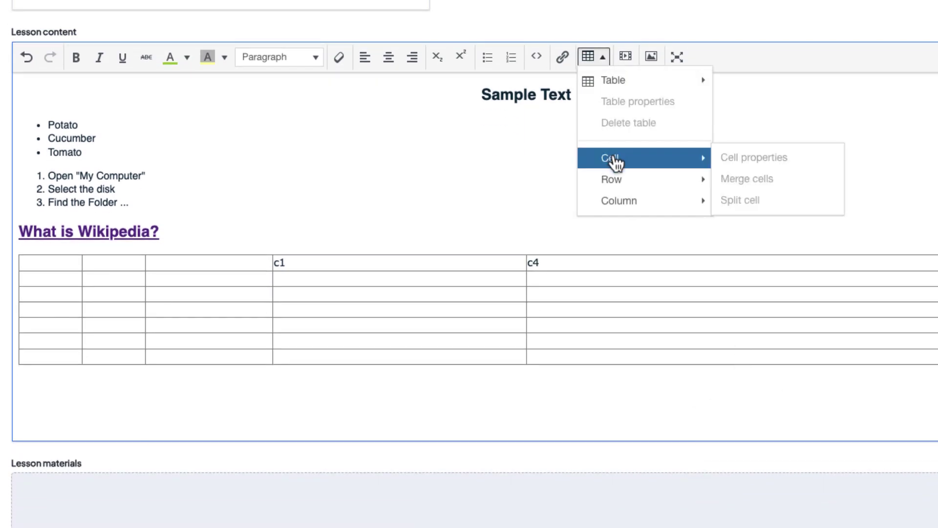
left_click_drag(440, 294, 455, 320)
left_click(592, 56)
mouse_move(664, 181)
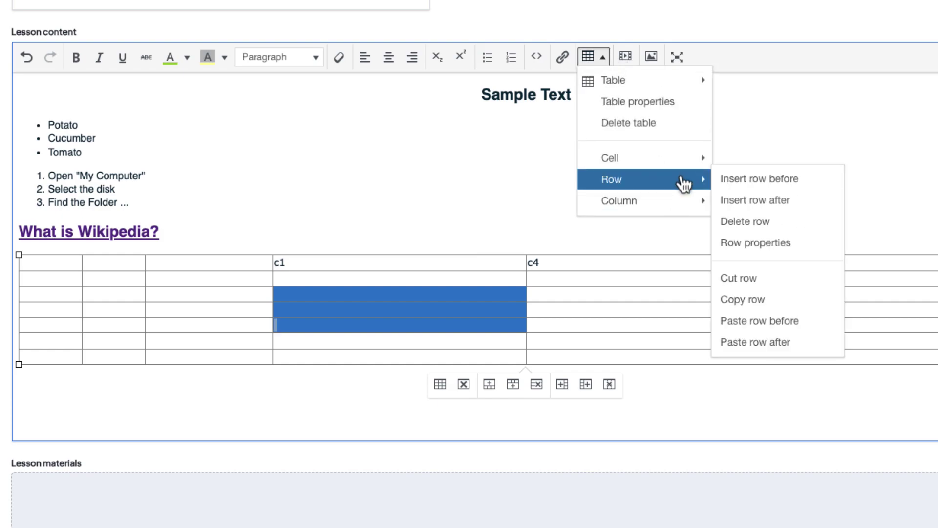
left_click(752, 220)
left_click(406, 389)
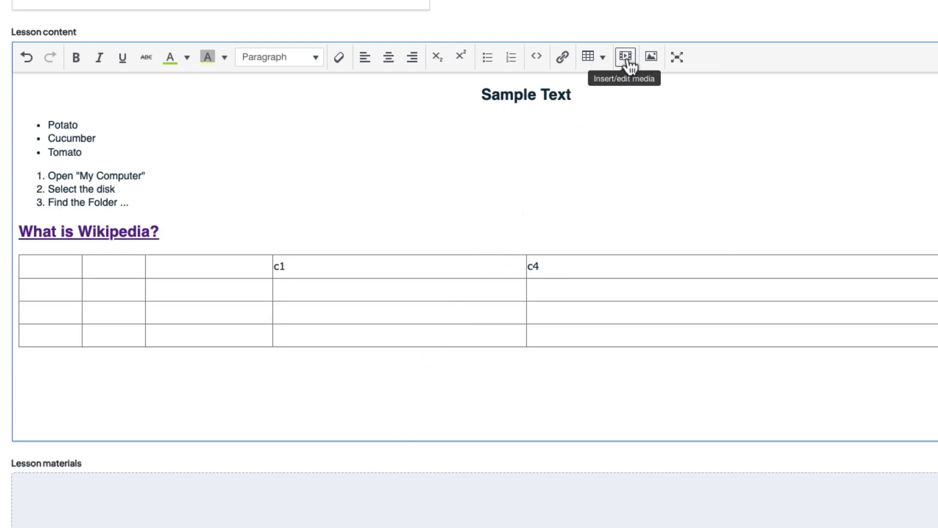
Embed the YouTube video at width 240 with an empty line below it
left_click(626, 57)
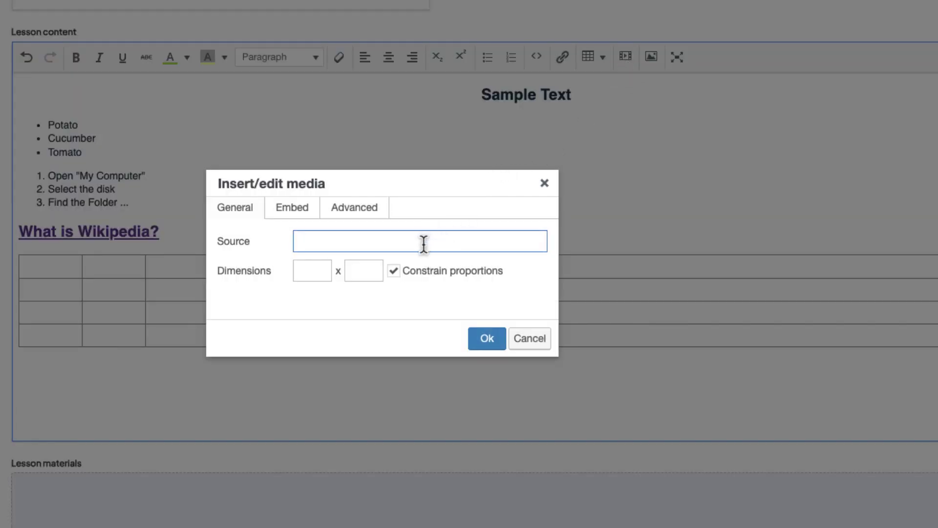
type("https://youtu.be/98LKgphFSCY?si=CyGTkFY-tNnV-hhU")
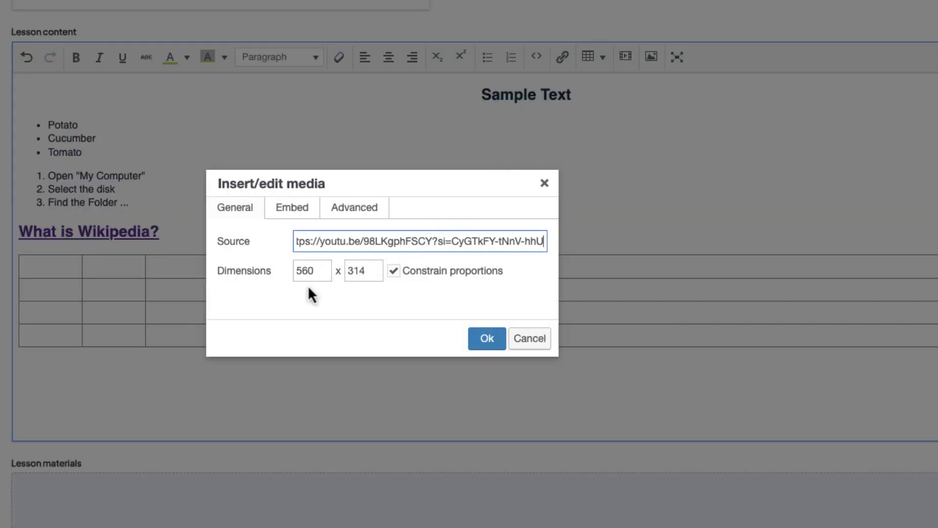
left_click(317, 271)
type("2")
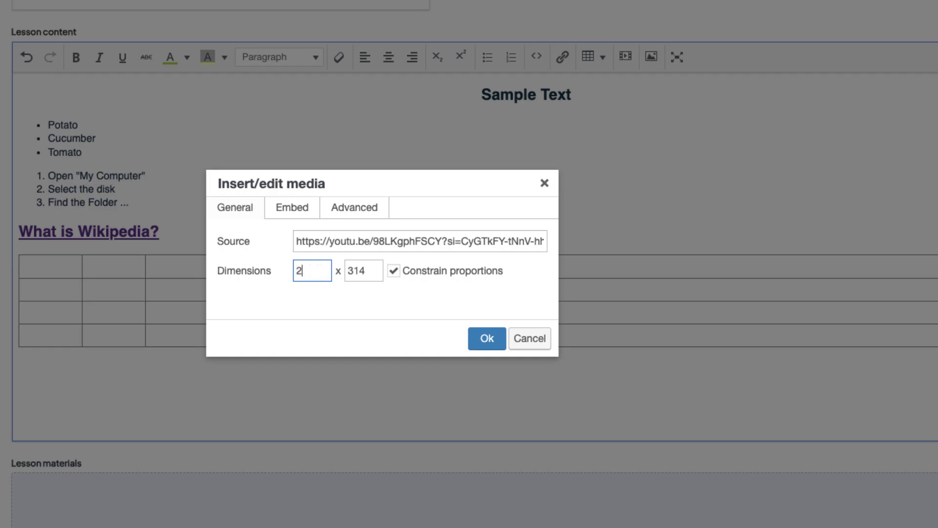
type("40")
key("Return")
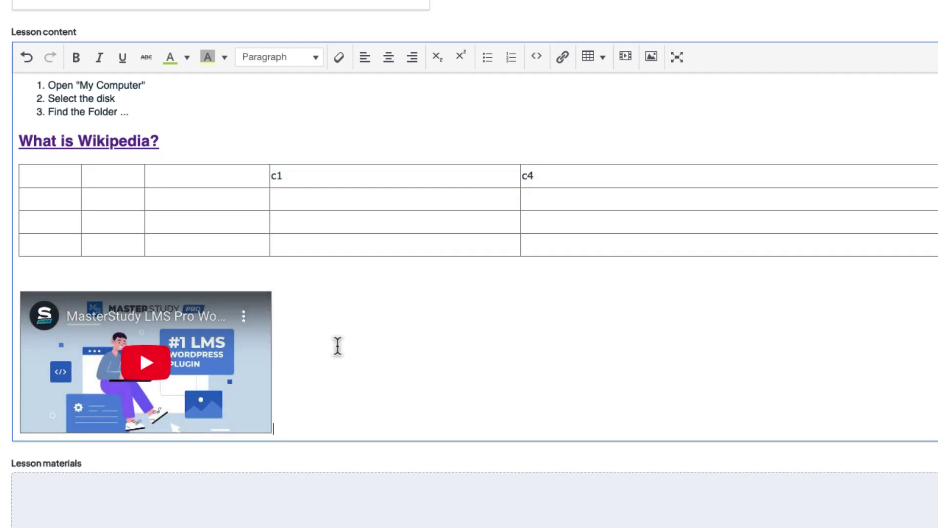
key("Return")
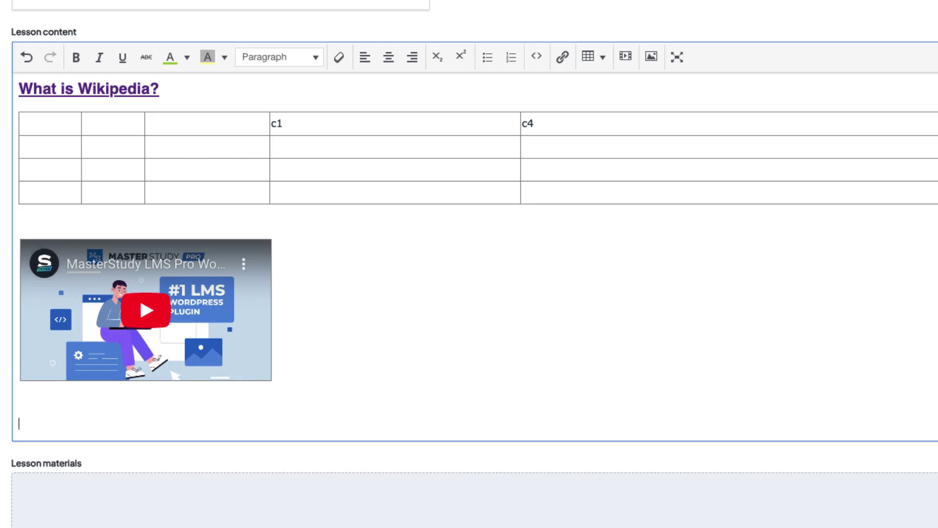
left_click(626, 56)
Switch the media form to embed code and copy the Introduction to Data Science embed code from SlideShare
left_click(311, 218)
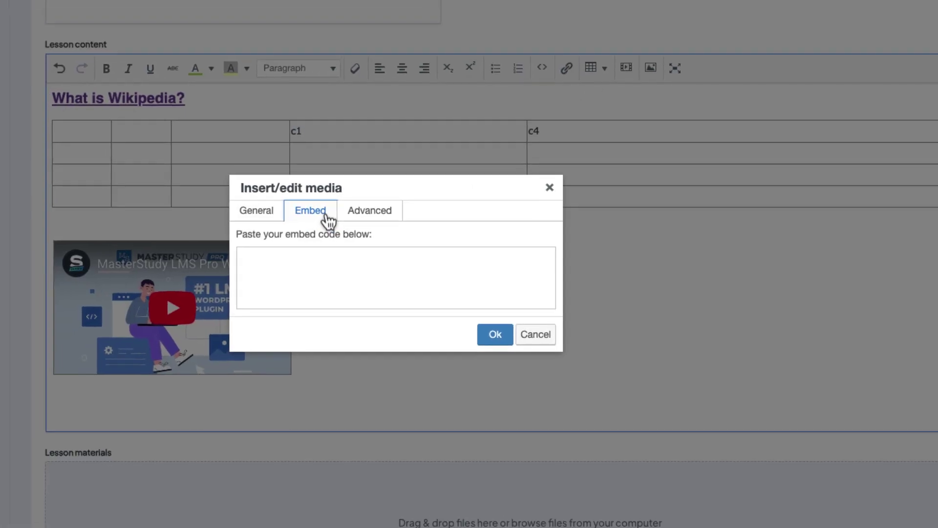
key("Tab")
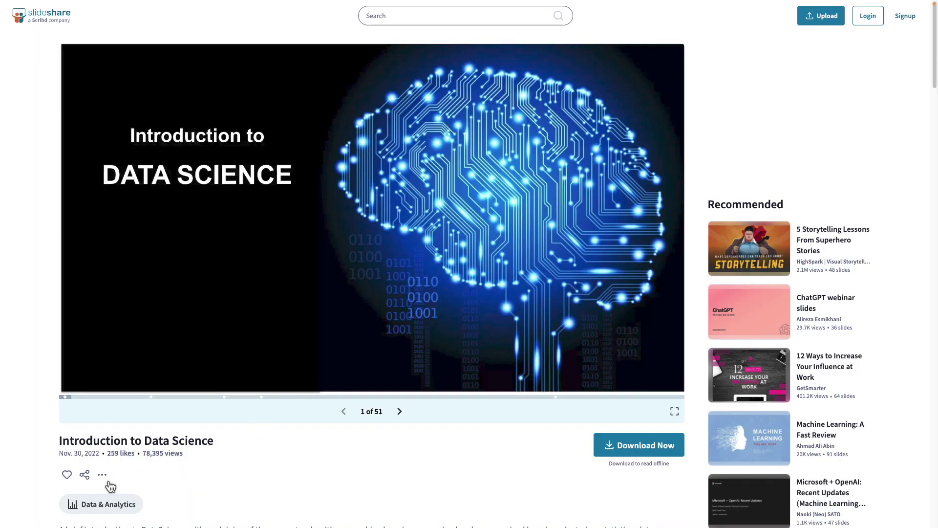
left_click(85, 474)
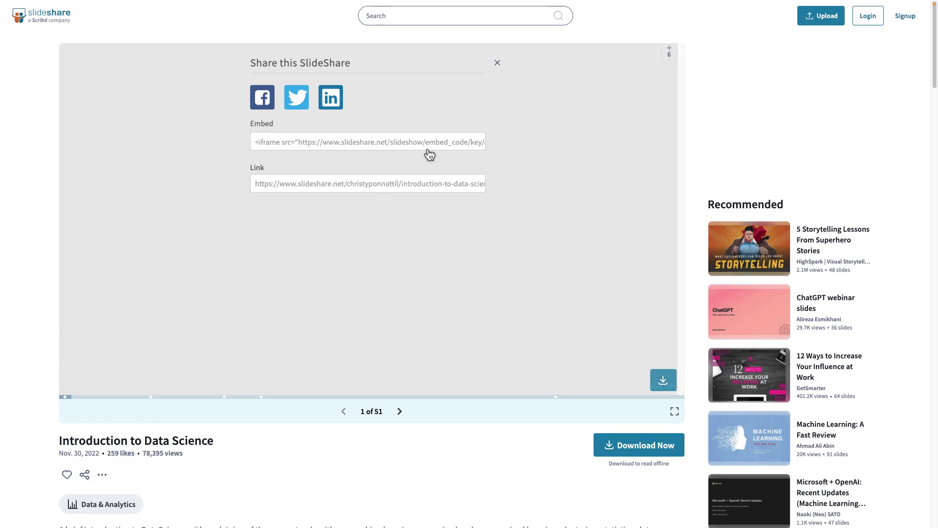
left_click(450, 146)
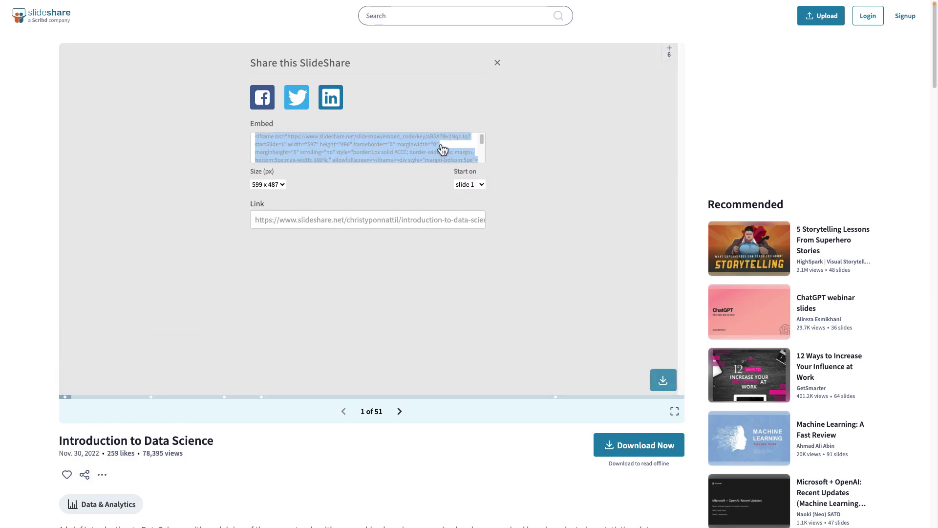
right_click(440, 146)
left_click(491, 168)
key("ctrl+Tab")
Embed the Introduction to Data Science SlideShare deck in the lesson content
left_click(455, 272)
key("ctrl+v")
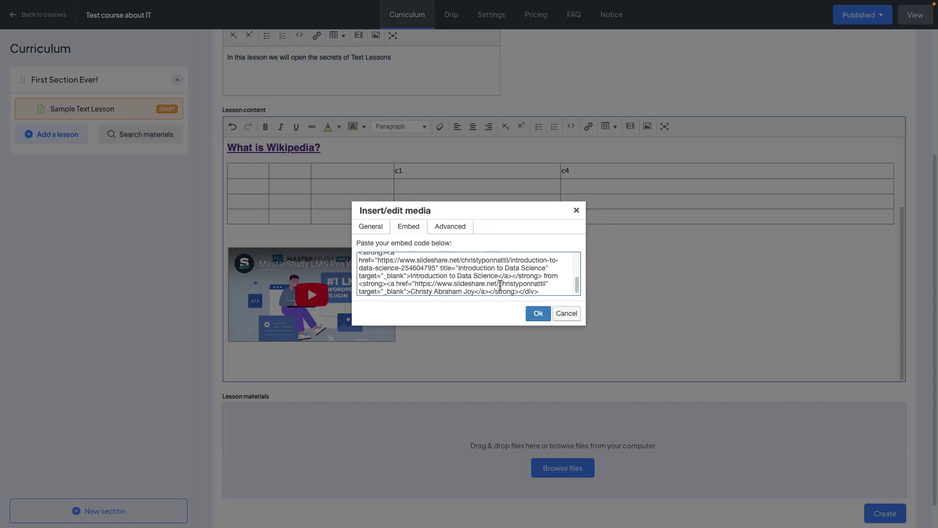
left_click(538, 313)
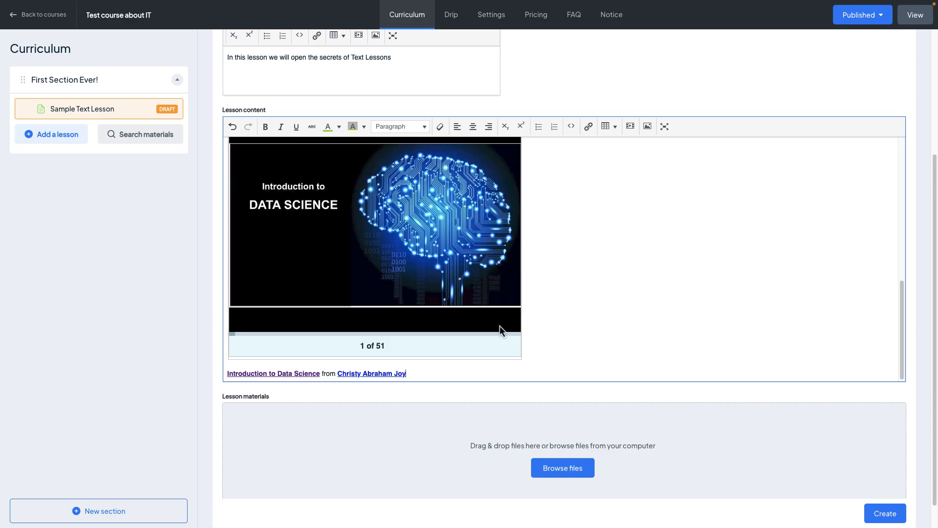
scroll(483, 333, "up", 2)
scroll(483, 329, "down", 1)
scroll(483, 330, "down", 1)
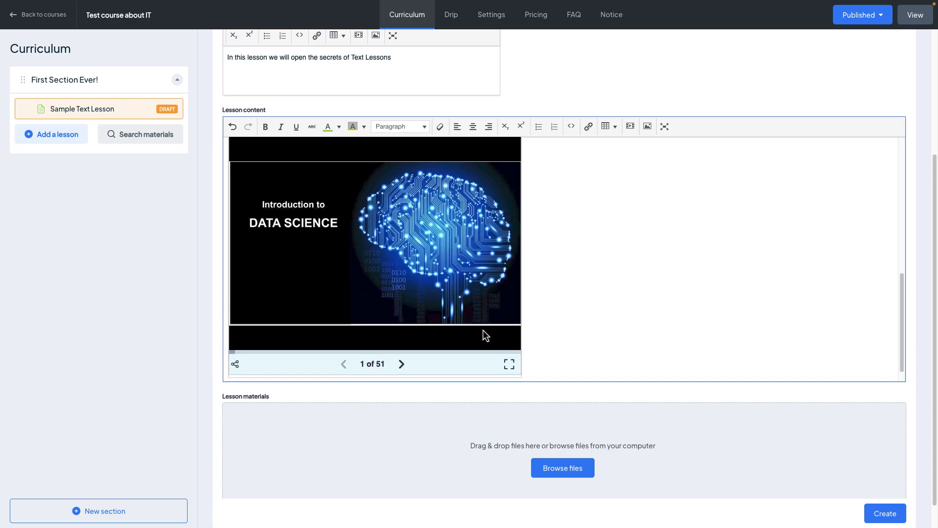
Page through the embedded slideshow forward to slide 11
left_click(403, 367)
left_click(402, 364)
left_click(401, 364)
left_click(401, 364)
left_click(401, 364)
left_click(401, 364)
left_click(401, 364)
left_click(402, 364)
left_click(403, 368)
left_click(403, 367)
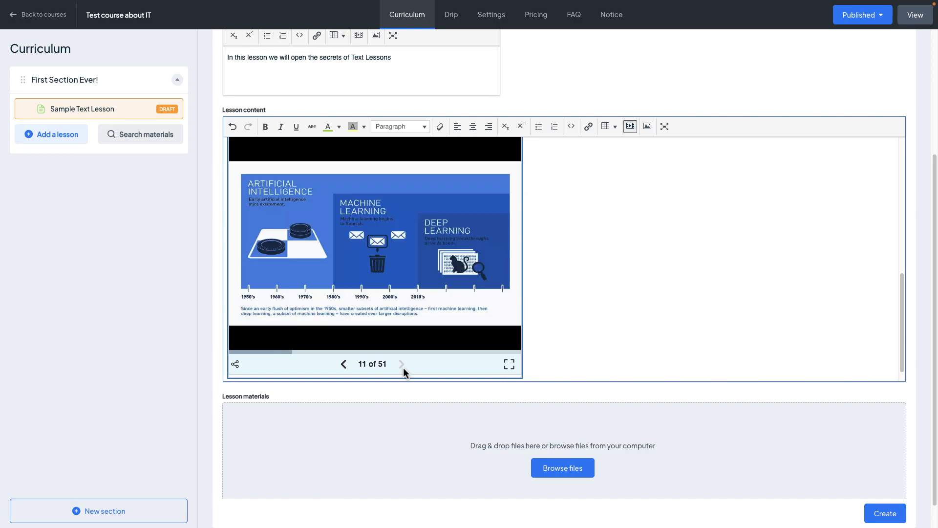
Add an empty line below the slideshow's credit line
scroll(555, 302, "down", 1)
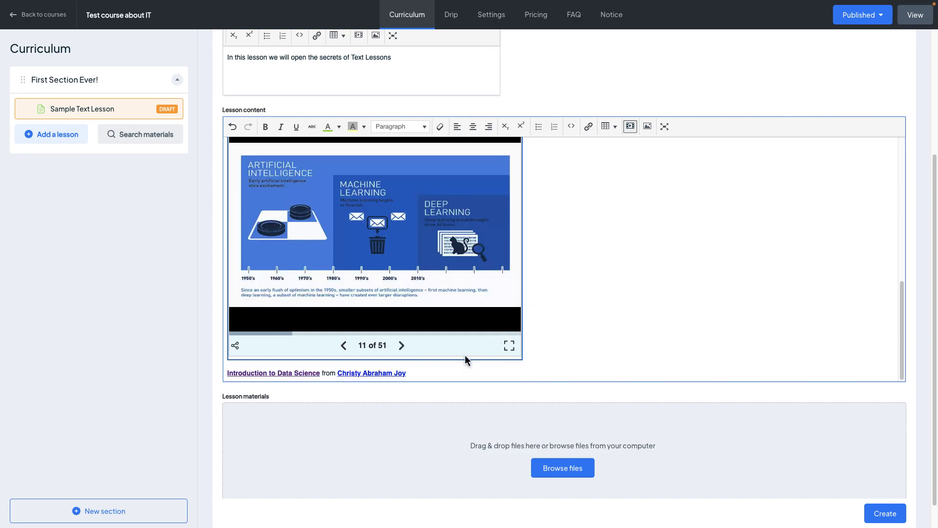
double_click(429, 376)
key("Return")
key("Return")
key("Return")
key("Return")
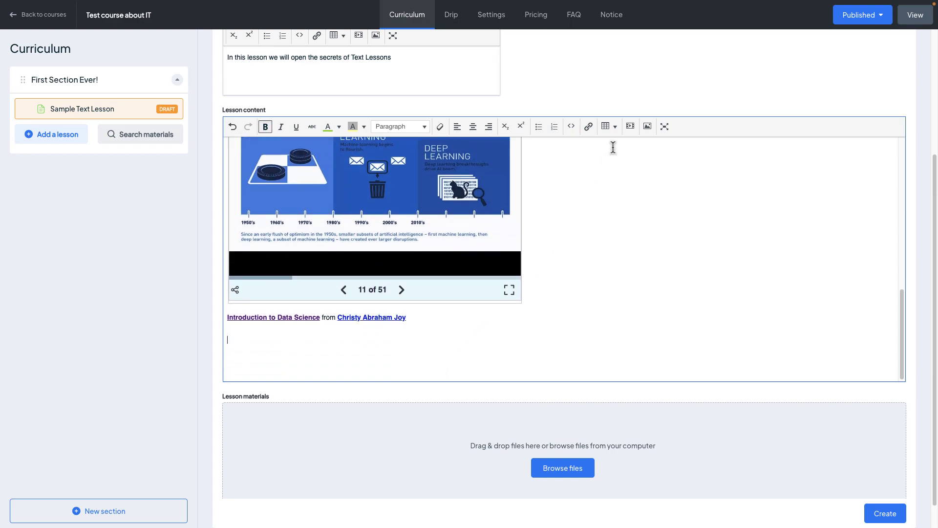
Insert Kepler's Laws screenshot.png from Downloads below the slideshow credit line
left_click(648, 127)
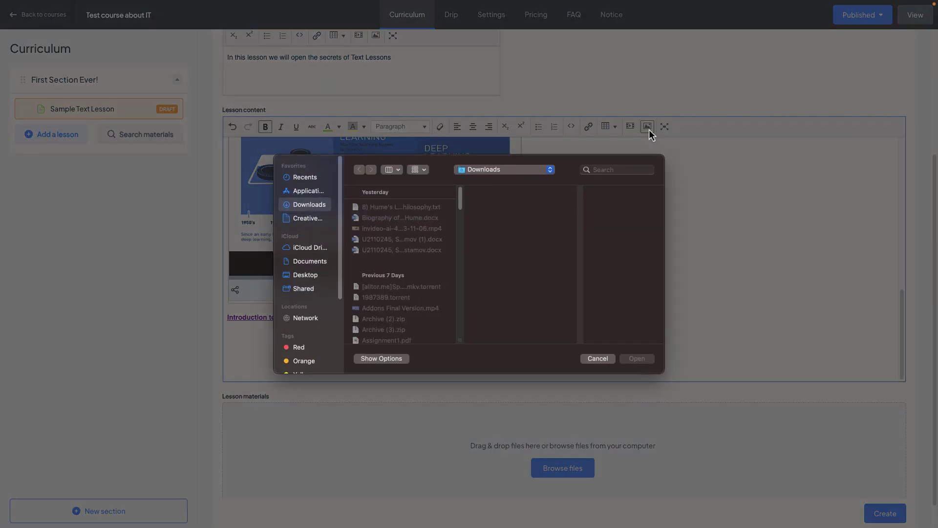
scroll(396, 276, "down", 10)
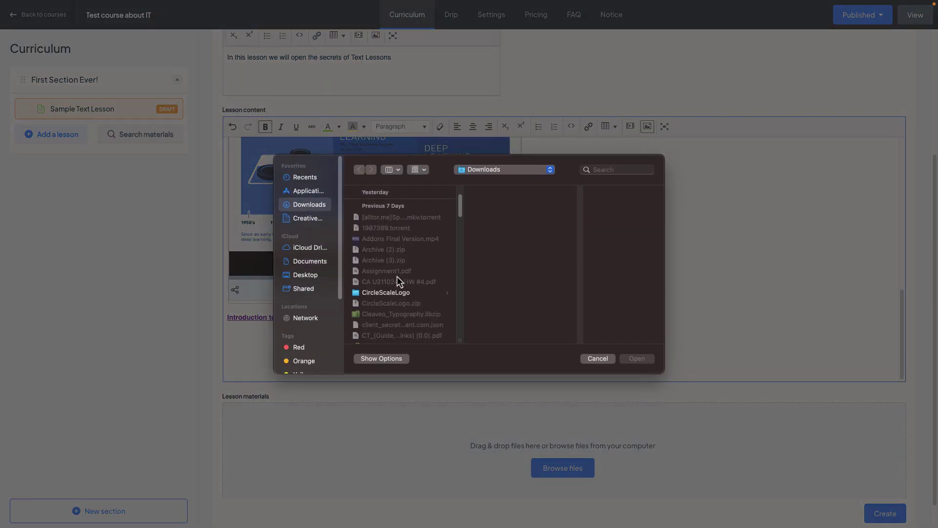
scroll(397, 277, "down", 5)
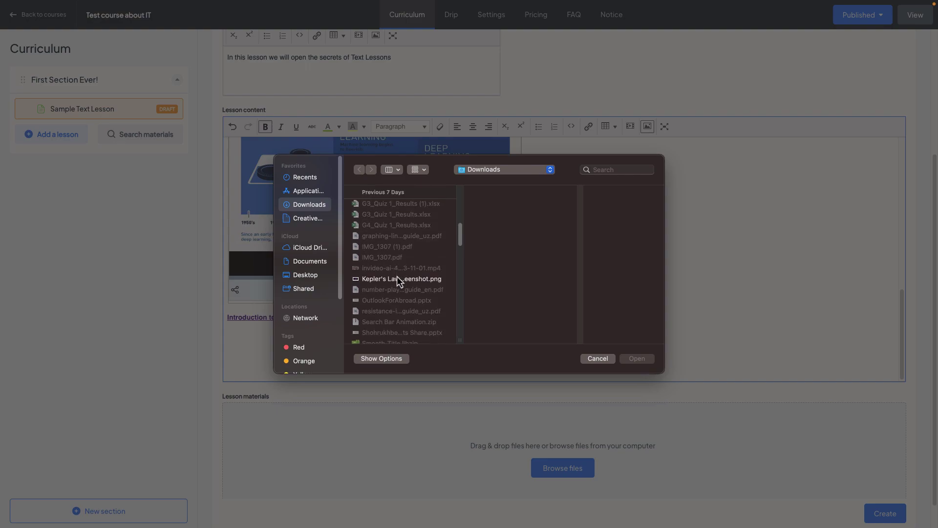
left_click(401, 278)
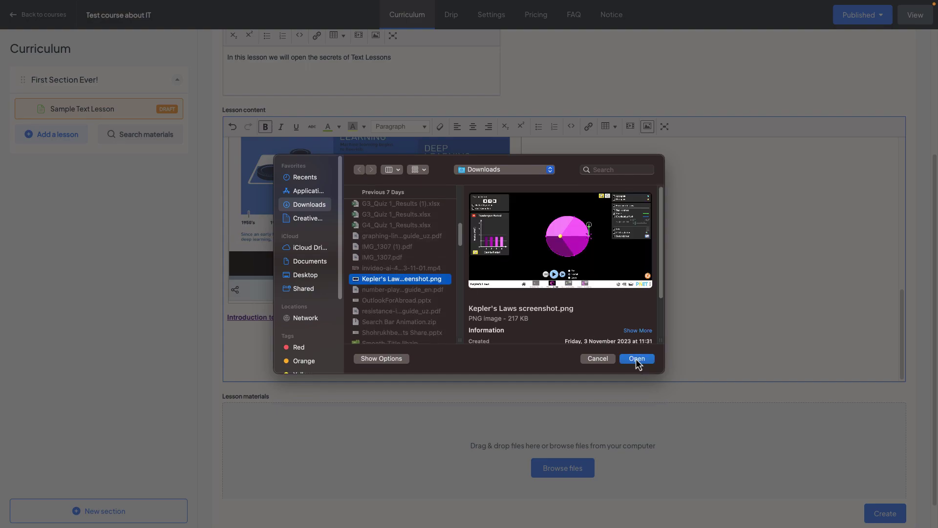
left_click(635, 358)
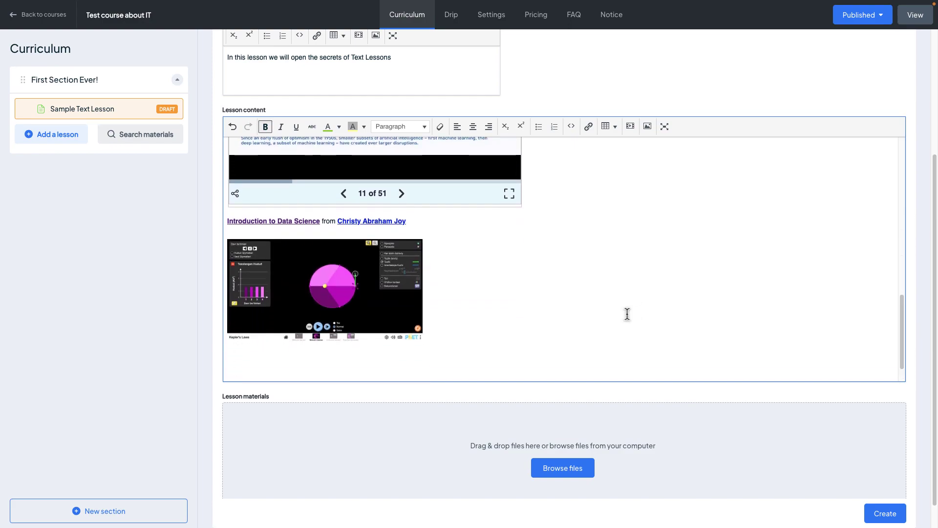
scroll(628, 314, "down", 1)
scroll(654, 412, "down", 1)
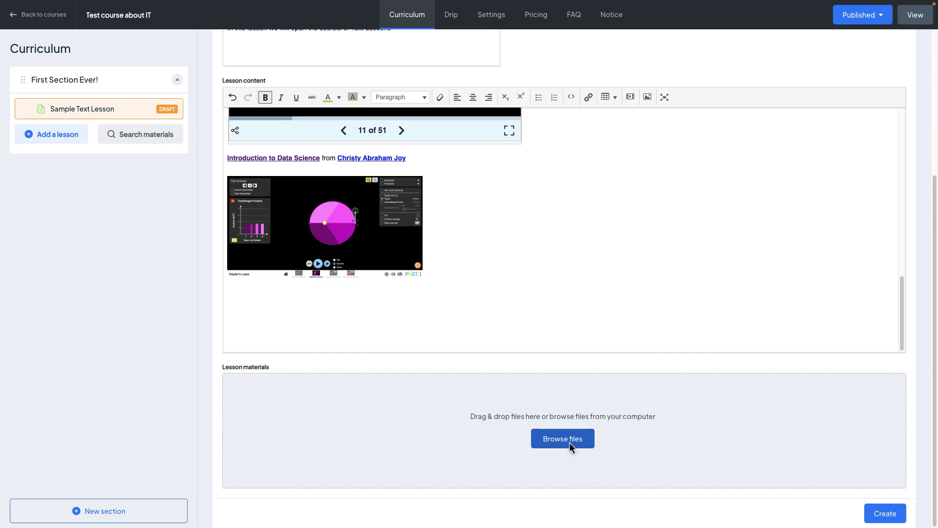
Upload the Biography of David Hume.docx file as lesson material
left_click(570, 441)
left_click(399, 218)
left_click(637, 358)
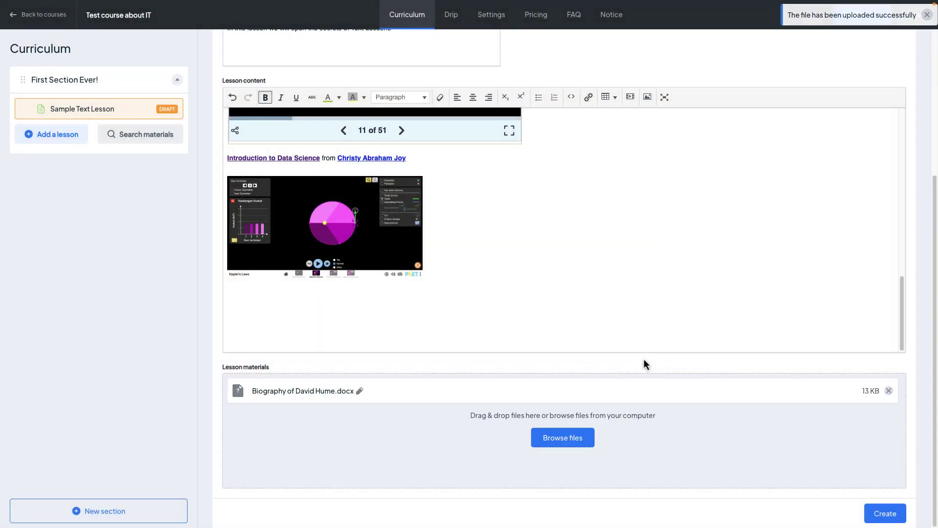
Rename the material 'Important to check: Biography of David Hume' and create the lesson
left_click(339, 391)
key("End")
key("BackSpace")
key("BackSpace")
key("BackSpace")
key("BackSpace")
key("BackSpace")
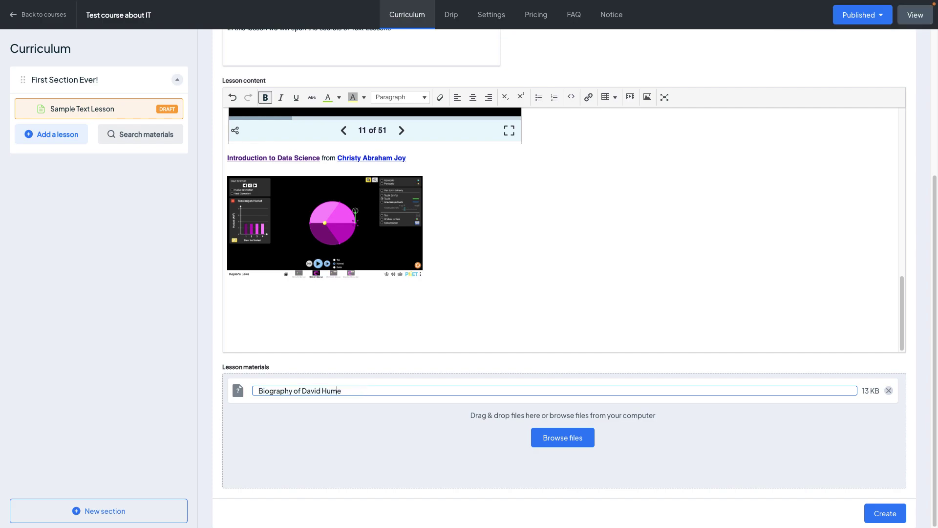
key("Home")
type("Important to c")
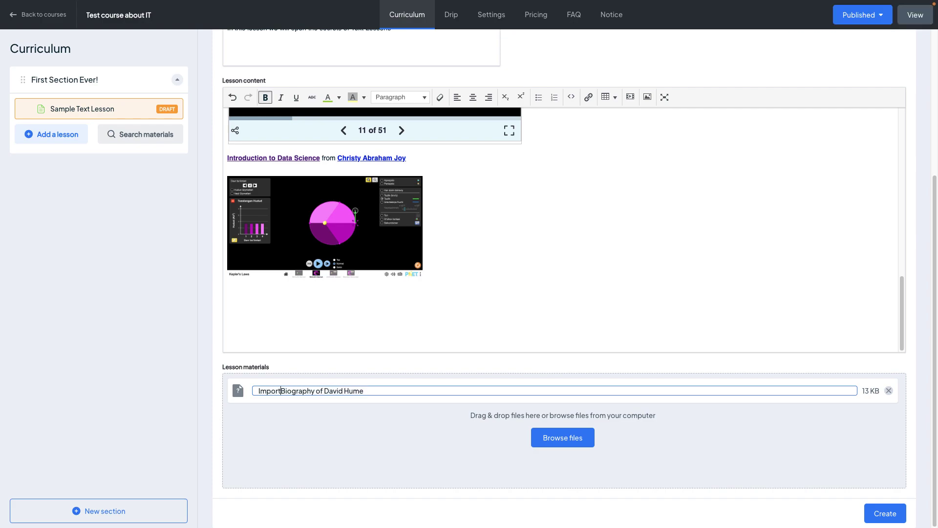
type("heck:")
left_click(417, 473)
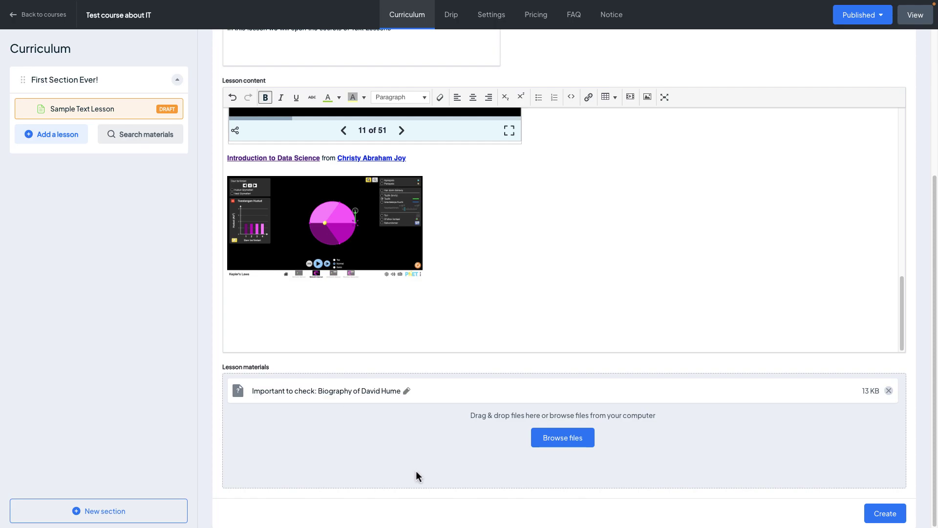
left_click(880, 513)
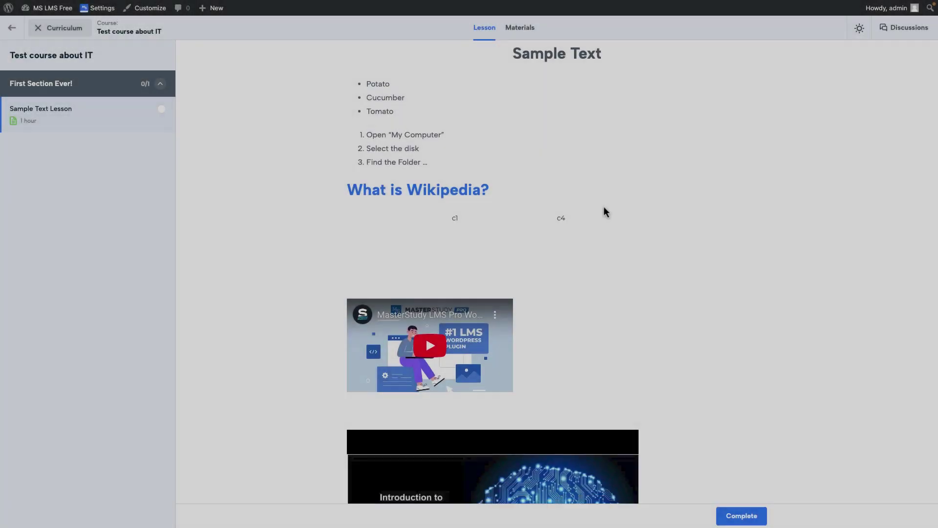
scroll(604, 211, "down", 5)
On the front-end lesson page, play the video, advance the slideshow, and download the biography
left_click(432, 124)
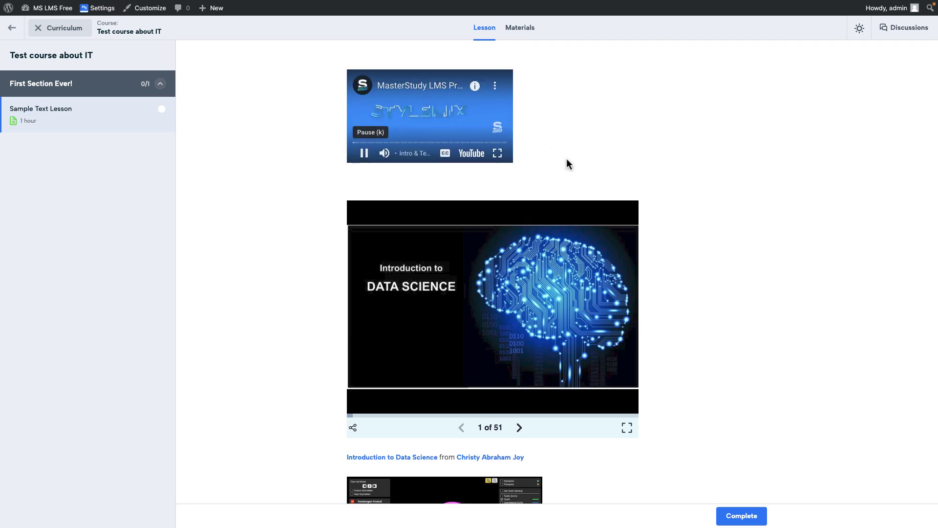
scroll(563, 161, "down", 3)
left_click(521, 296)
left_click(521, 296)
left_click(521, 296)
left_click(521, 296)
left_click(520, 296)
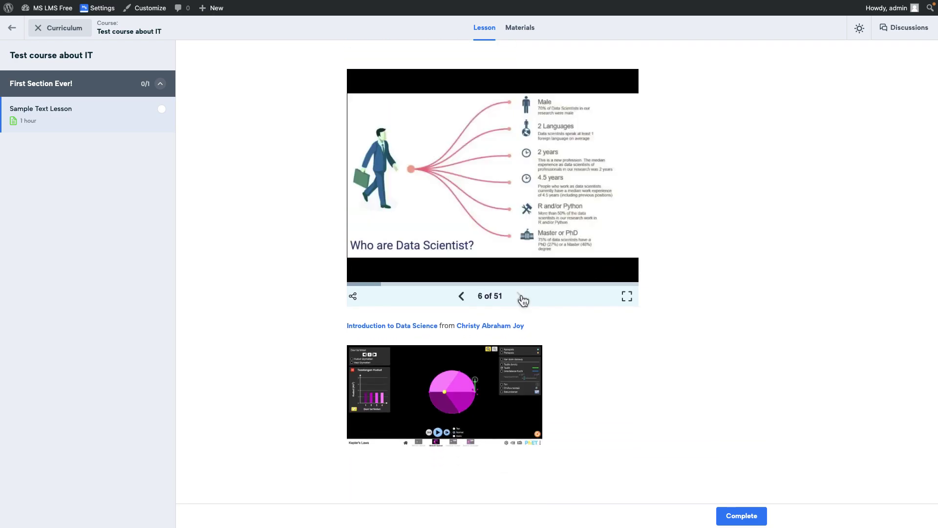
scroll(593, 373, "down", 3)
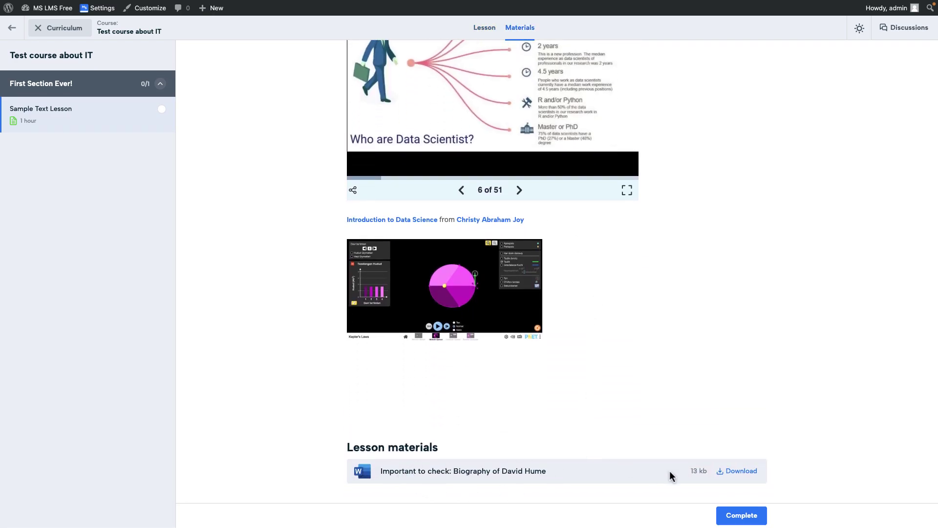
left_click(738, 470)
scroll(671, 406, "up", 10)
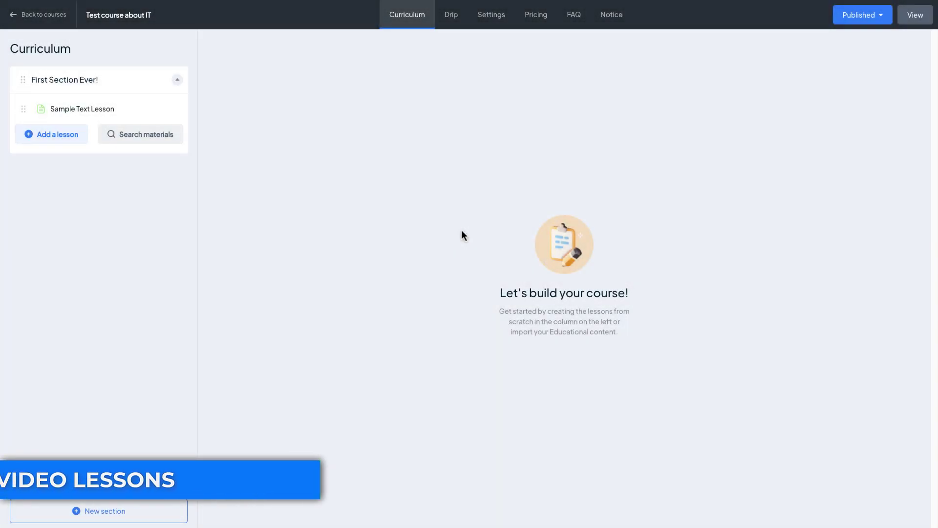
Add a video lesson named HTML4 Video Lesson with HTML (MP4) as its source
left_click(53, 140)
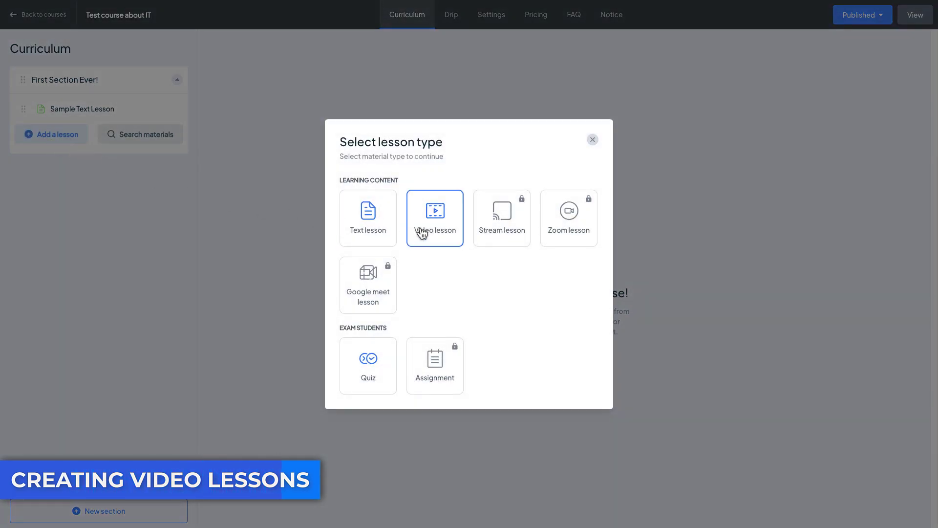
left_click(421, 231)
left_click(601, 59)
type("HTML4 Video Lesson")
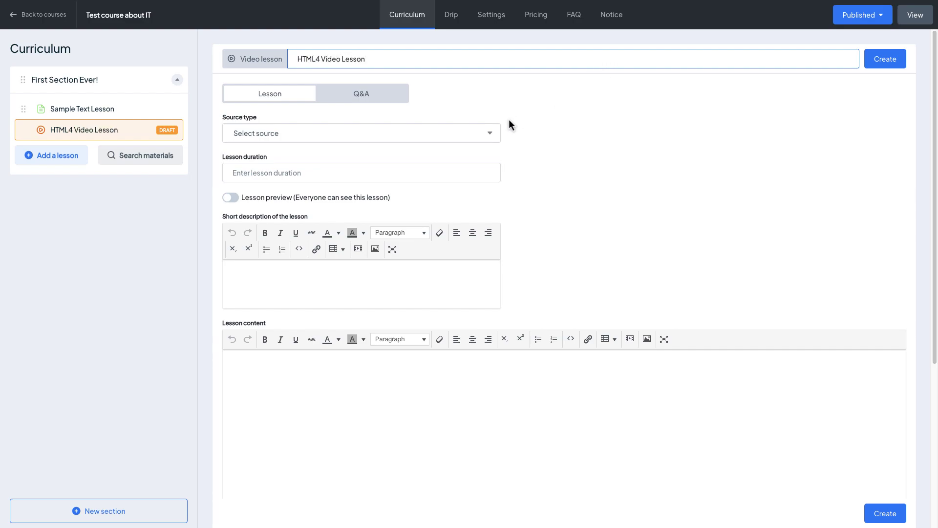
left_click(461, 134)
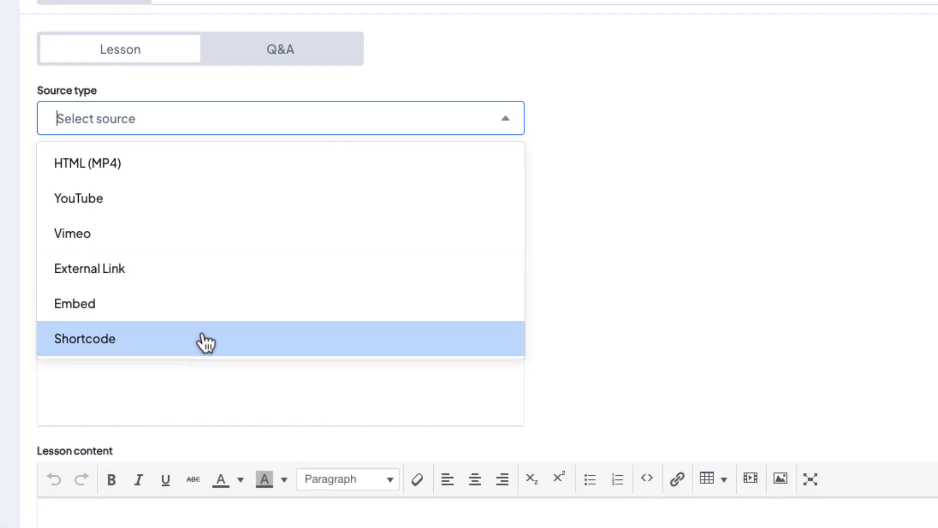
left_click(239, 164)
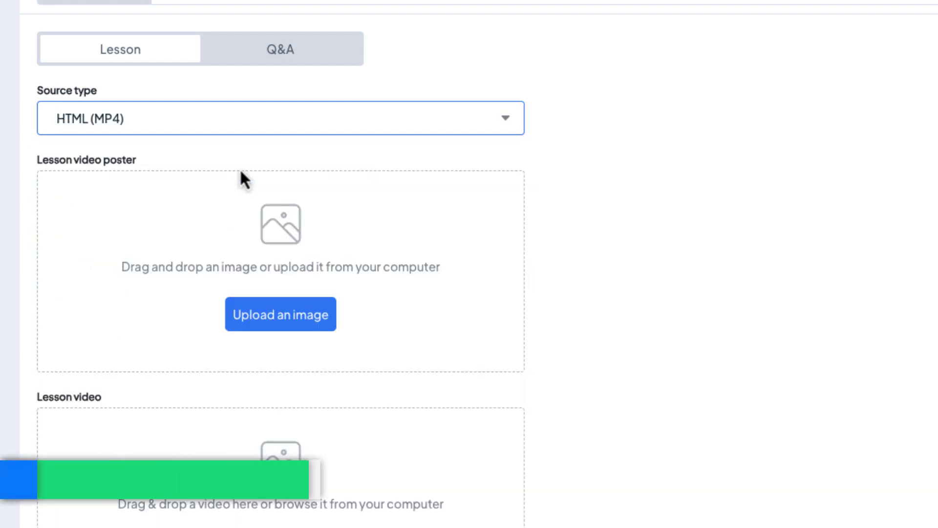
Upload ms-#1-youtube.jpg as the poster and Untitled 2.mp4 as the lesson video
left_click(295, 315)
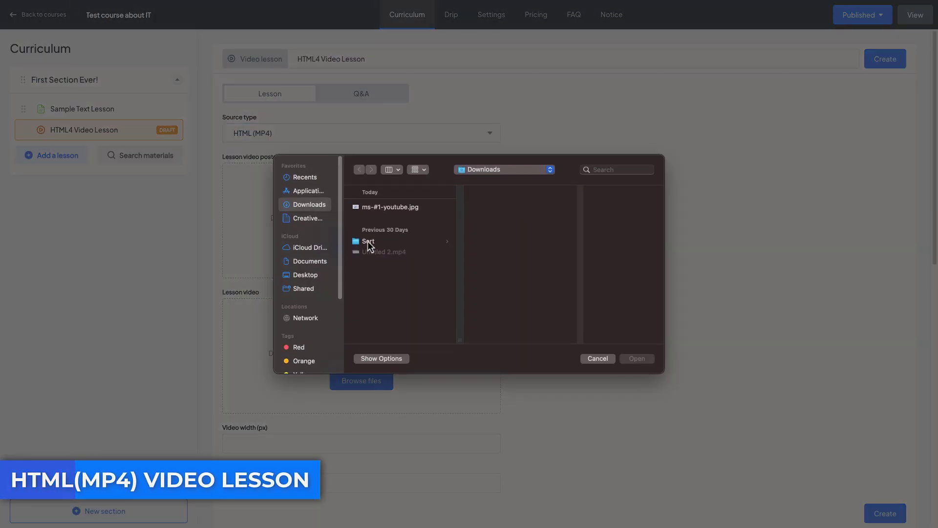
left_click(389, 207)
left_click(644, 360)
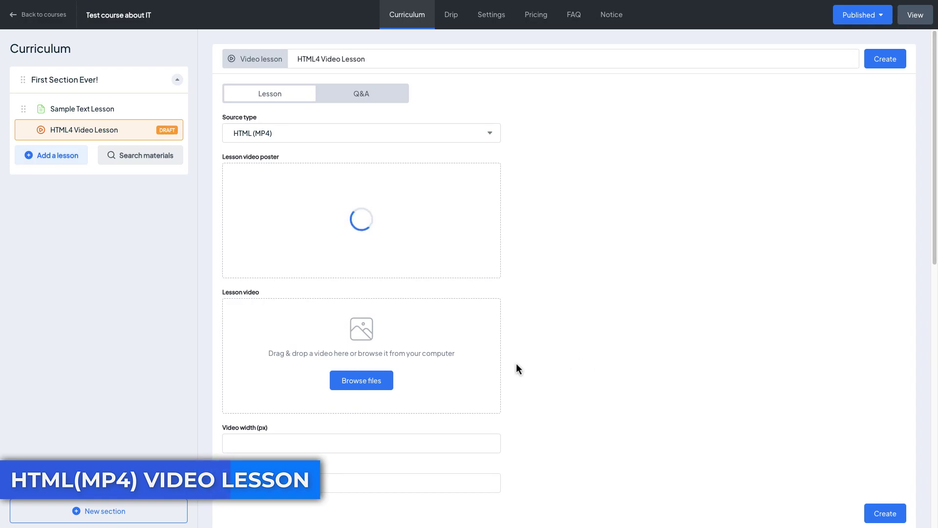
left_click(388, 380)
left_click(384, 251)
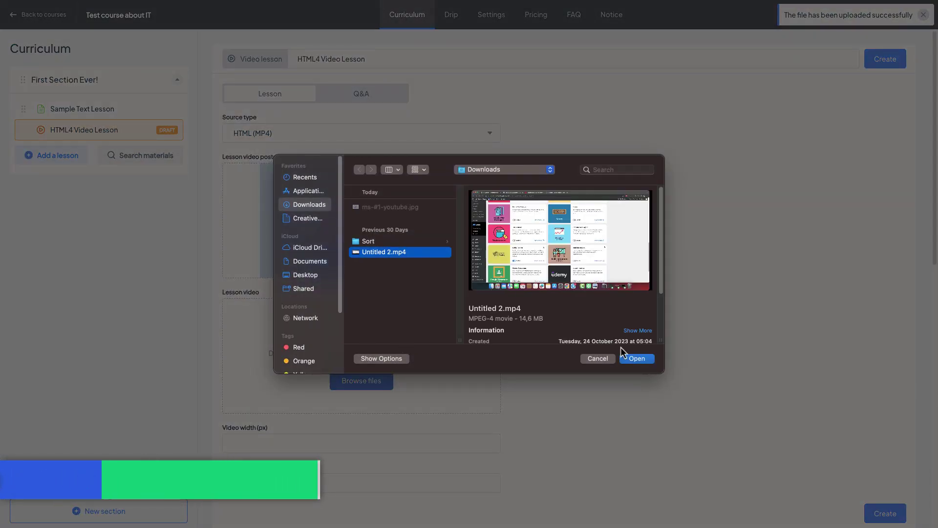
left_click(637, 358)
scroll(586, 309, "down", 2)
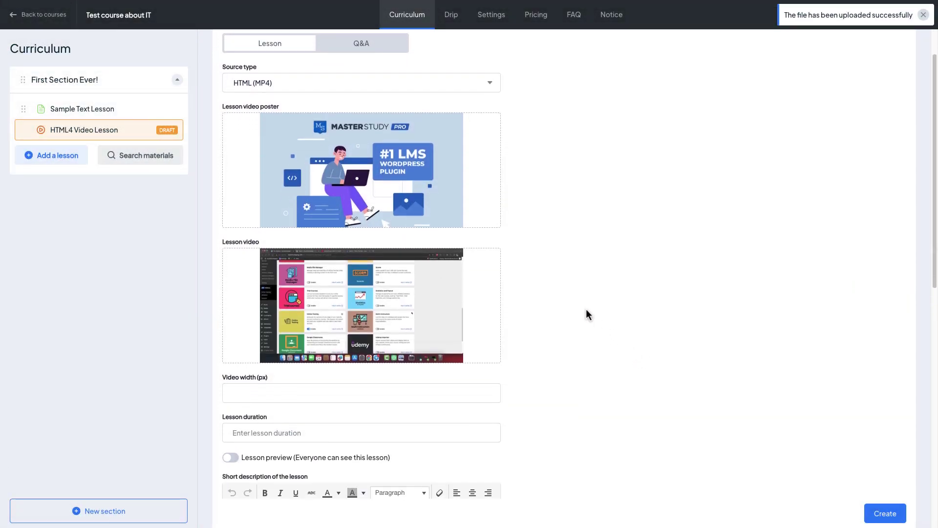
scroll(585, 309, "down", 4)
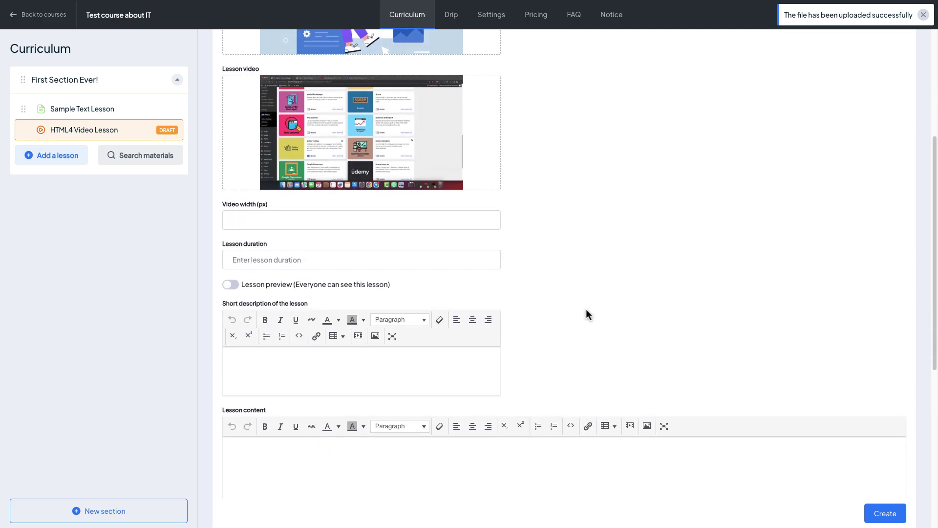
left_click(464, 218)
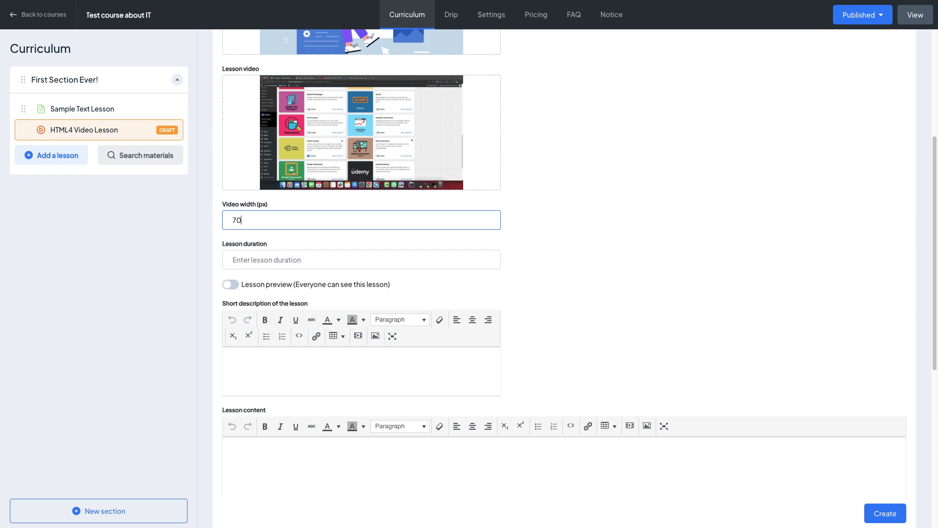
Set the lesson duration to 10 mins and turn on lesson preview
left_click(389, 258)
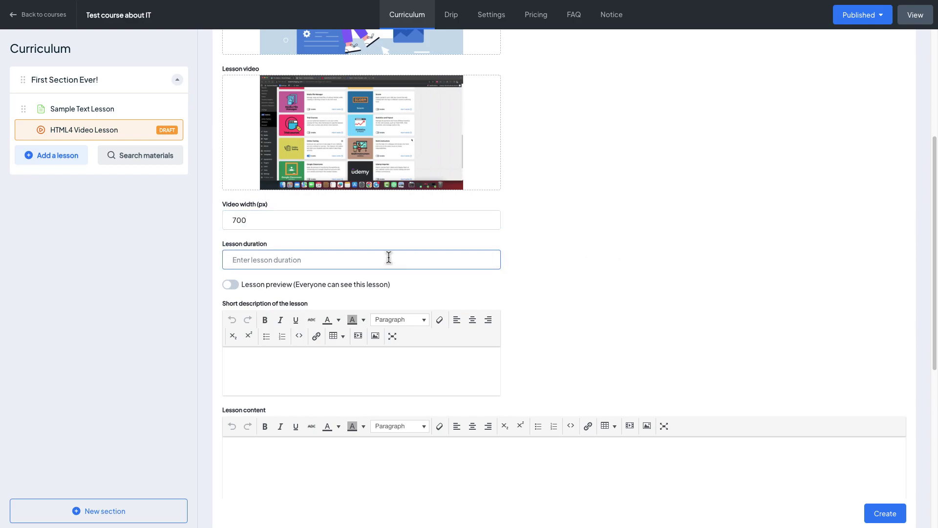
type("10 mins")
left_click(229, 284)
scroll(269, 261, "down", 3)
Add a short description and pasted Lorem ipsum content, then create the lesson
left_click(298, 236)
type("This is a sample video lesson")
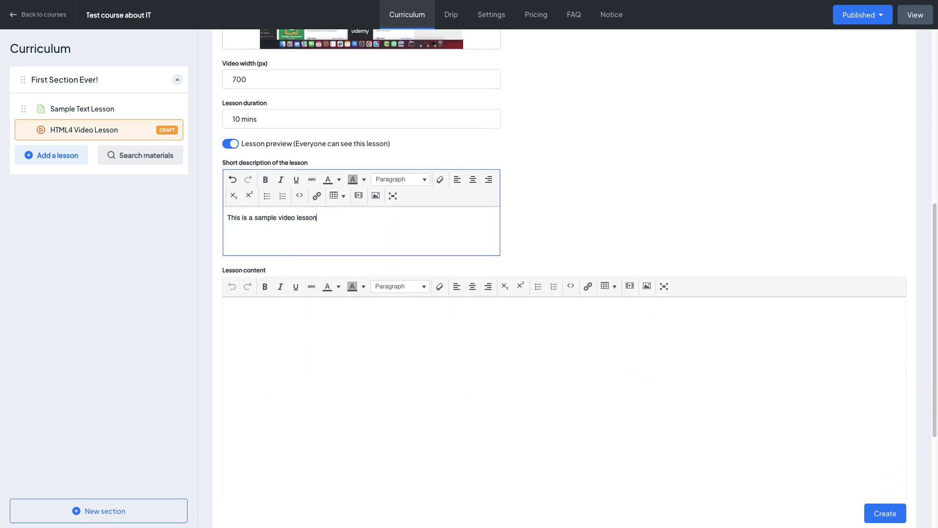
left_click(324, 374)
type("Lorem ipsum dolor sit amet, consectetur adipiscing elit, sed do eiusmod tempor incididunt ut labore et dolore magna aliqua. Imperdiet sed euismod nisi porta. Egestas maecenas pharetra convallis posuere morbi leo. A pellentesque sit amet porttitor. Est ullamcorper eget nulla facilisi etiam dignissim diam quis. Luctus accumsan tortor posuere ac ut. Quam pellentesque nec nam aliquam sem et tortor consequat. Lectus vestibulum mattis ullamcorper velit. Tempor orci eu lobortis elementum nibh tellus. Eu scelerisque felis imperdiet proin fermentum. Pretium aenean pharetra magna ac placerat vestibulum lectus. Mattis enim ut tellus elementum sagittis vitae et. Tincidunt eget nullam non nisi est sit amet facilisis magna. Duis at tellus at urna condimentum. Id semper risus in hendrerit gravida rutrum quisque non.  Adipiscing elit ut aliquam purus sit amet. Blandit cursus risus at ultrices mi tempus. Et leo duis ut diam. Sed nisi lacus sed viverra tellus in hac habitasse. Laoreet sit amet cursus sit. Morbi tempus iaculis urna id volutpat. Diam ut venenatis tellus in metus vulputate eu scelerisque felis. Tellus elementum sagittis vitae et leo duis ut. Phasellus vestibulum lorem sed risus ultricies tristique. Commodo elit at imperdiet dui. Ultrices mi tempus imperdiet nulla malesuada pellentesque elit. Diam sit amet nisl suscipit adipiscing.")
scroll(400, 391, "down", 4)
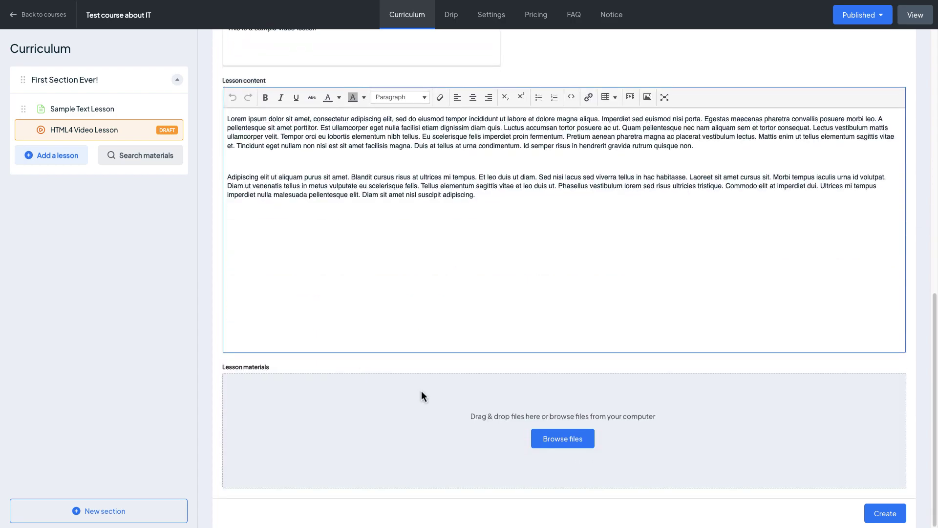
left_click(875, 513)
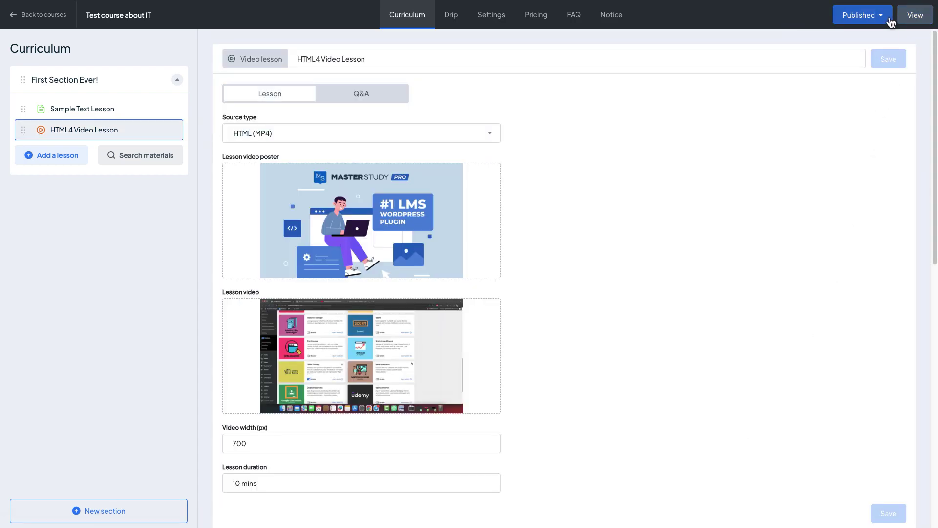
Open HTML4 Video Lesson from the course's public Curriculum tab
left_click(912, 20)
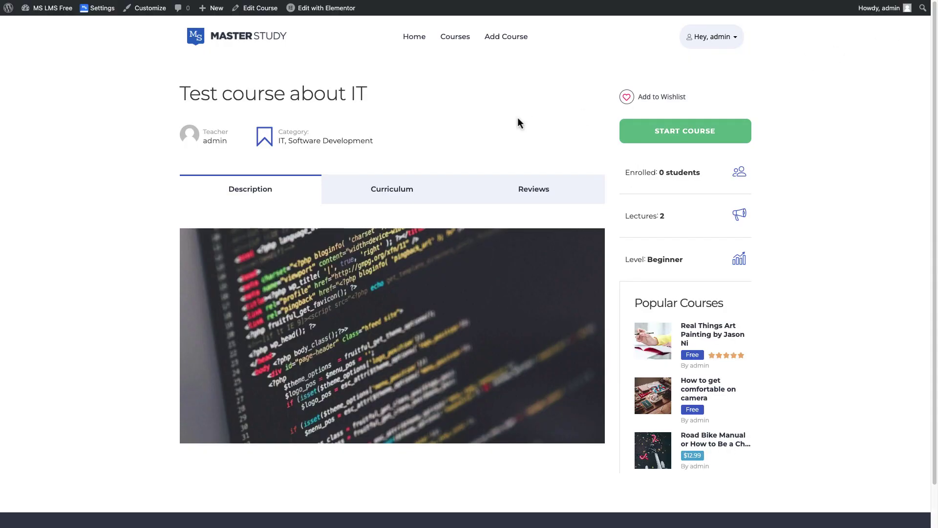
left_click(380, 198)
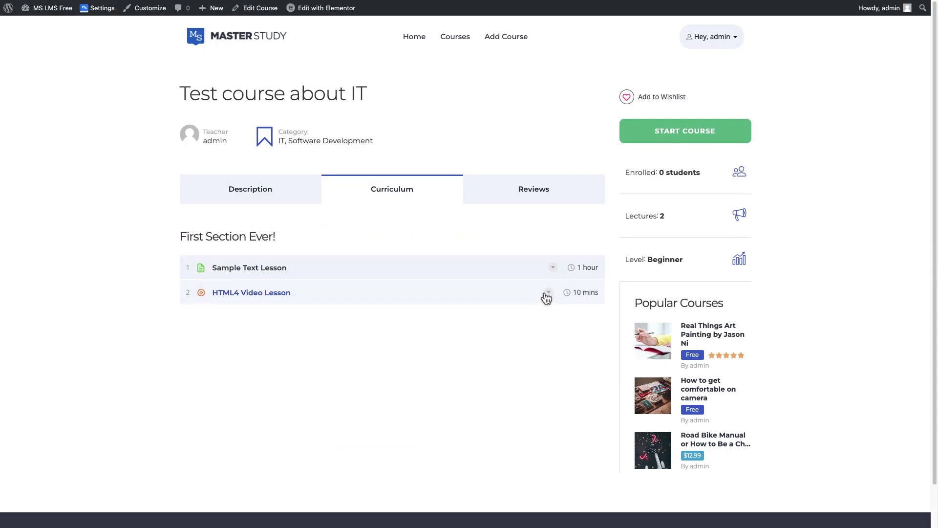
left_click(547, 294)
left_click(253, 293)
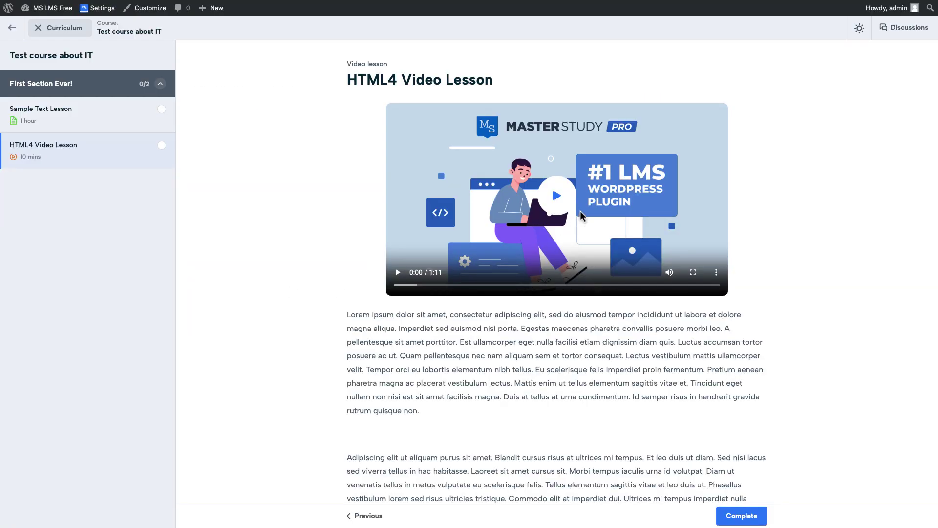
Play the lesson video, skip ahead to 0:30, and watch it full screen
left_click(557, 196)
left_click(433, 284)
left_click(475, 285)
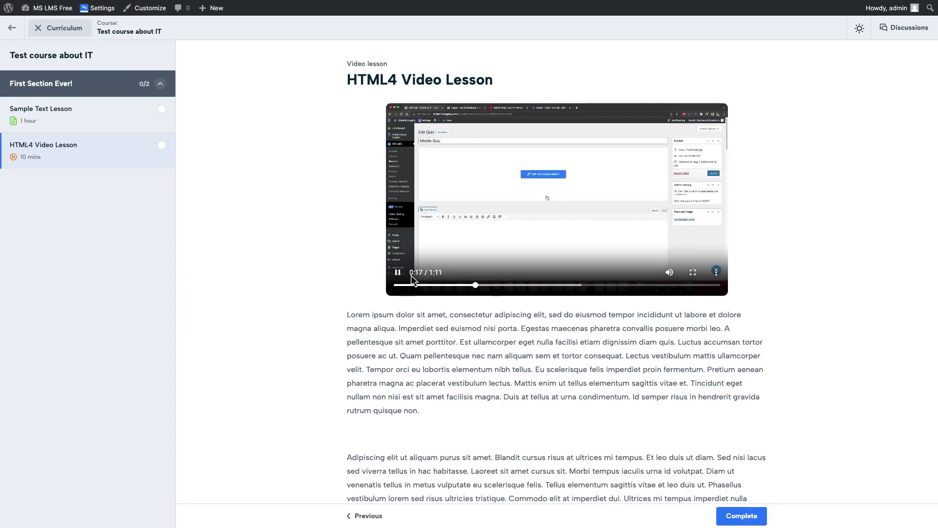
left_click(399, 273)
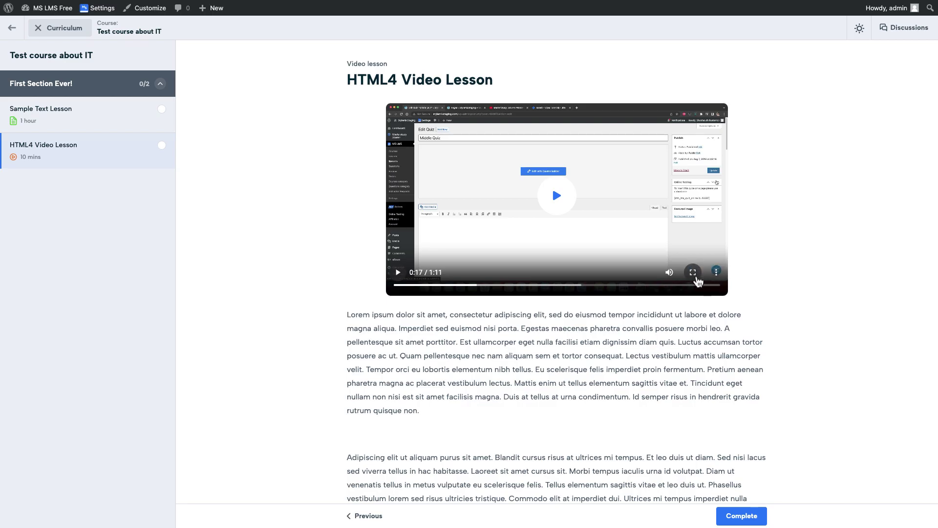
left_click(693, 272)
left_click(400, 517)
key("space")
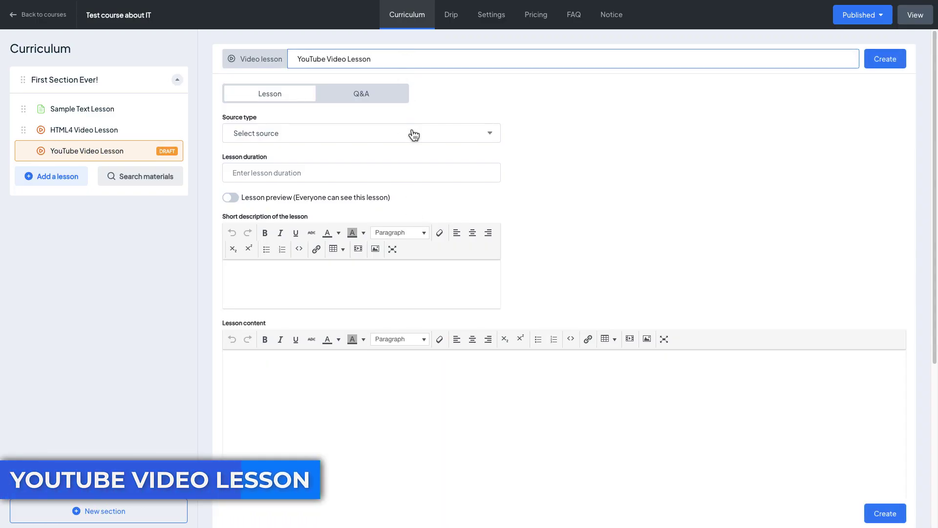
Give YouTube Video Lesson its YouTube URL, 25 mins, preview on and bold content, then create it
type("https://youtu.be/98LKgphFSCY?si=pQpfiQsNqw6rkCPk")
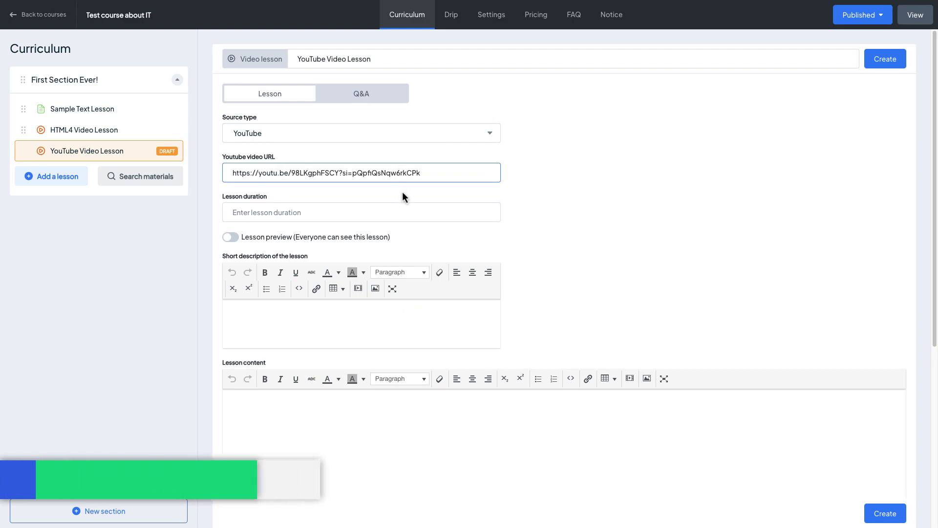
left_click(401, 205)
type("25 mins")
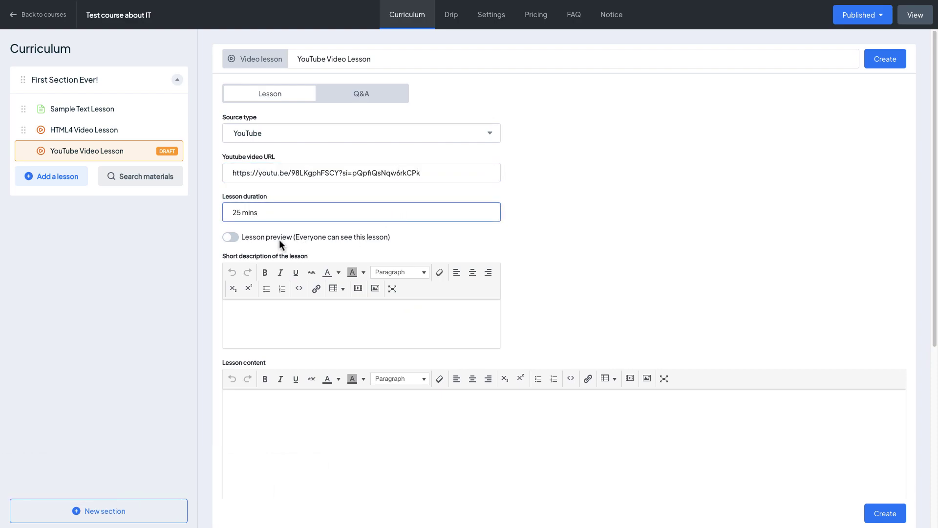
left_click(279, 239)
left_click(336, 315)
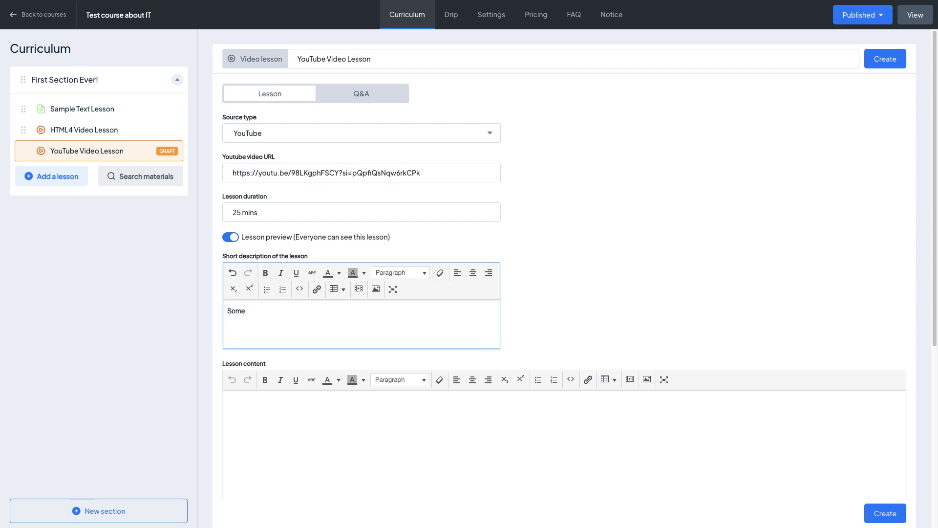
left_click(349, 431)
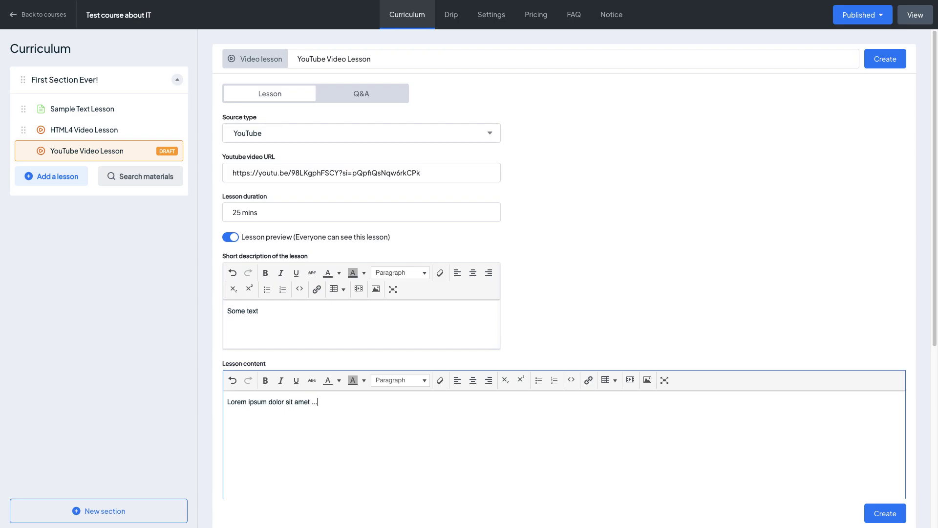
left_click(264, 382)
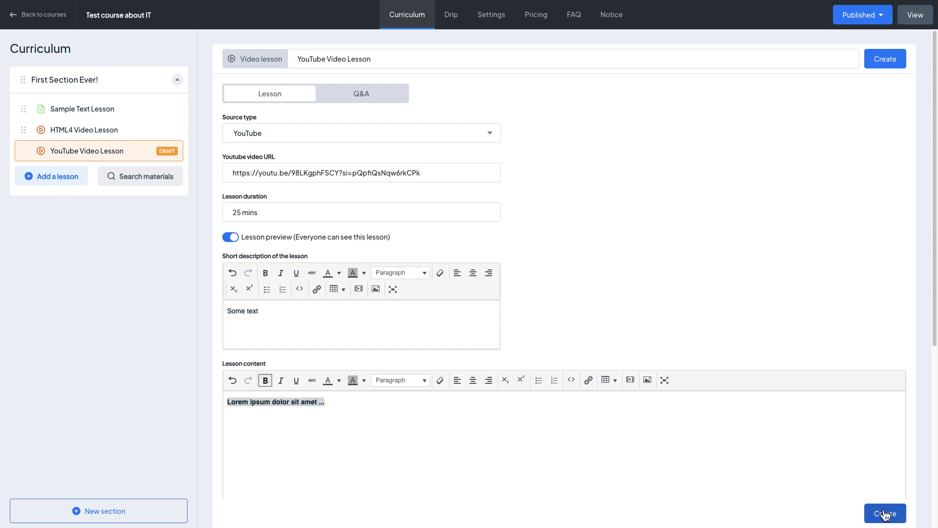
left_click(885, 513)
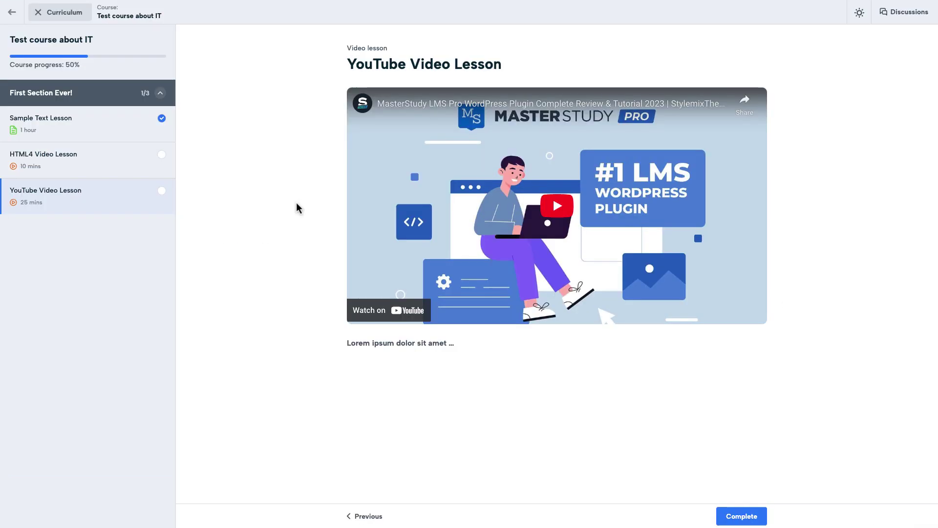
Play the YouTube lesson in student view, skipping to 5:36 and the Multi Instructors part
left_click(548, 213)
left_click(441, 303)
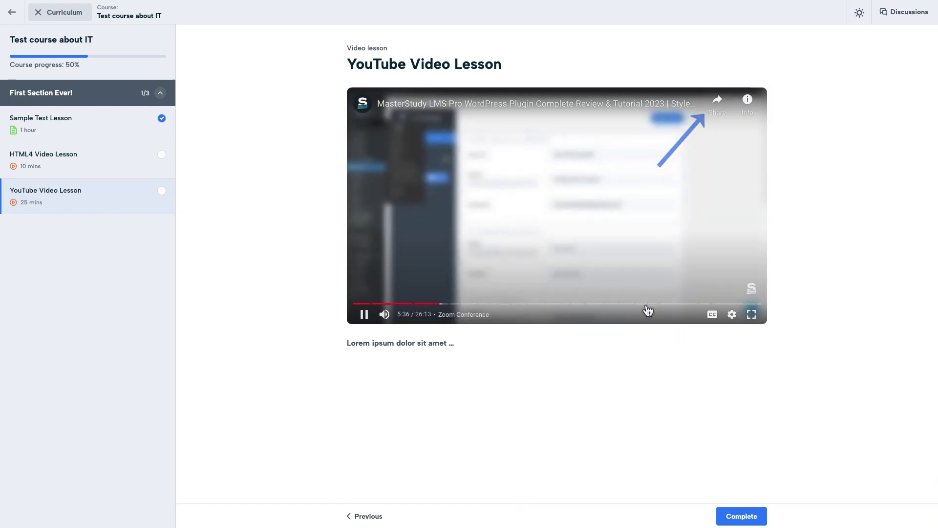
left_click(648, 304)
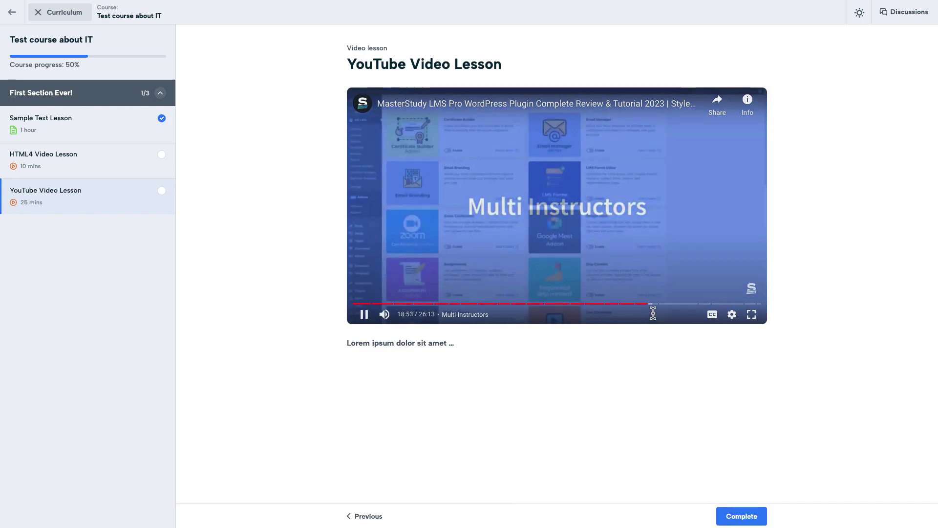
left_click(560, 228)
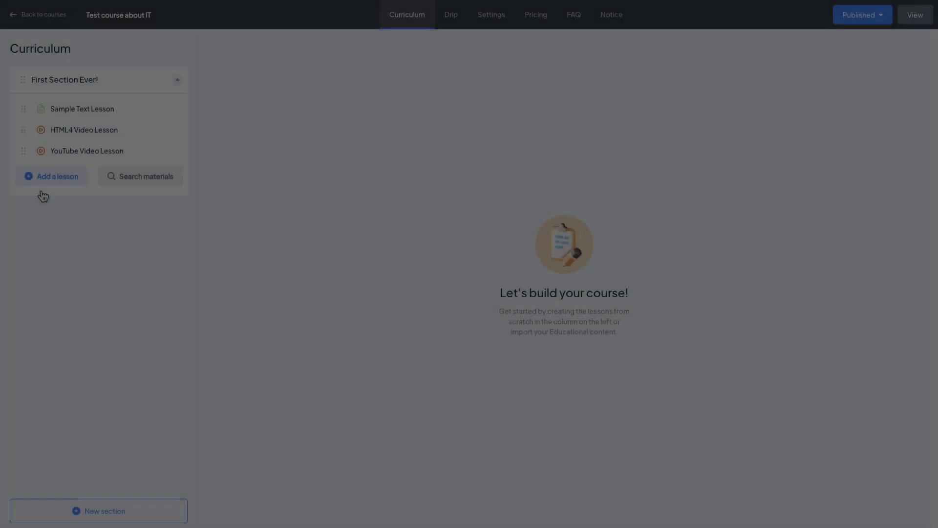
Add a video lesson named Vimeo Video Lesson with Vimeo as its source
left_click(40, 195)
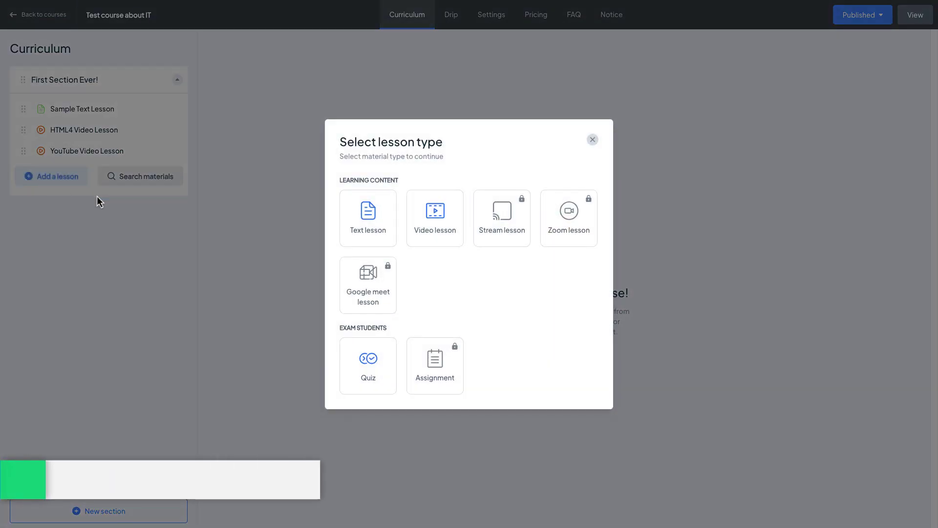
left_click(431, 230)
left_click(565, 55)
type("Vimeo Video Lesson")
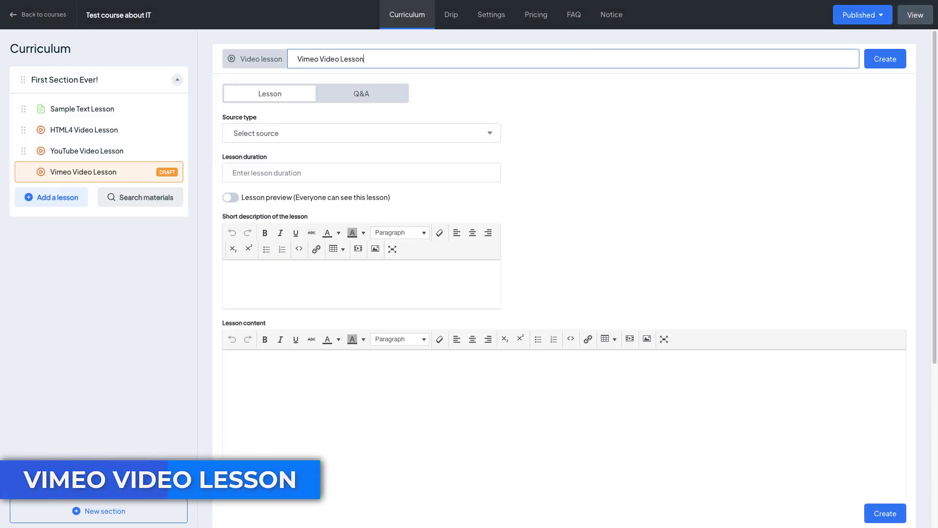
left_click(475, 131)
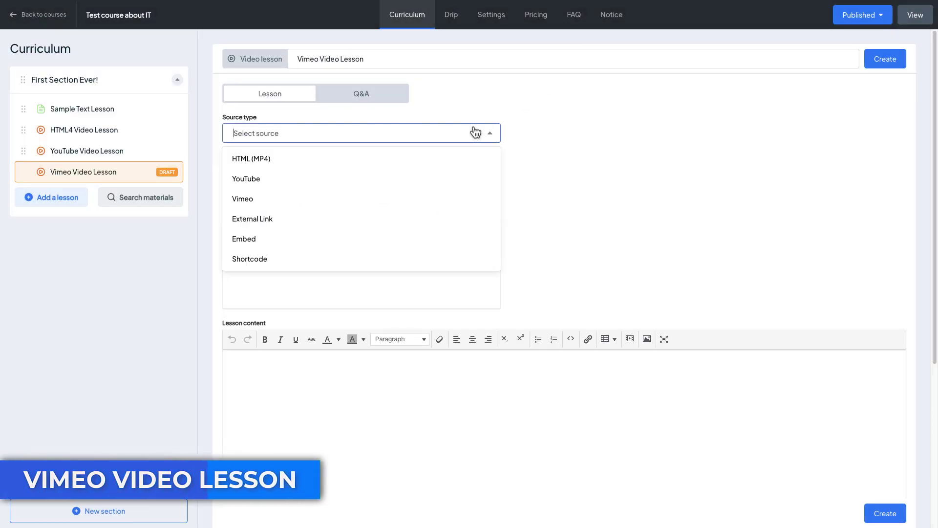
left_click(431, 199)
Paste the Vimeo URL, set 15 mins duration, add descriptions, and create the lesson
left_click(390, 172)
type("https://vimeo.com/841608934")
left_click(419, 207)
type("15 mins")
left_click(372, 313)
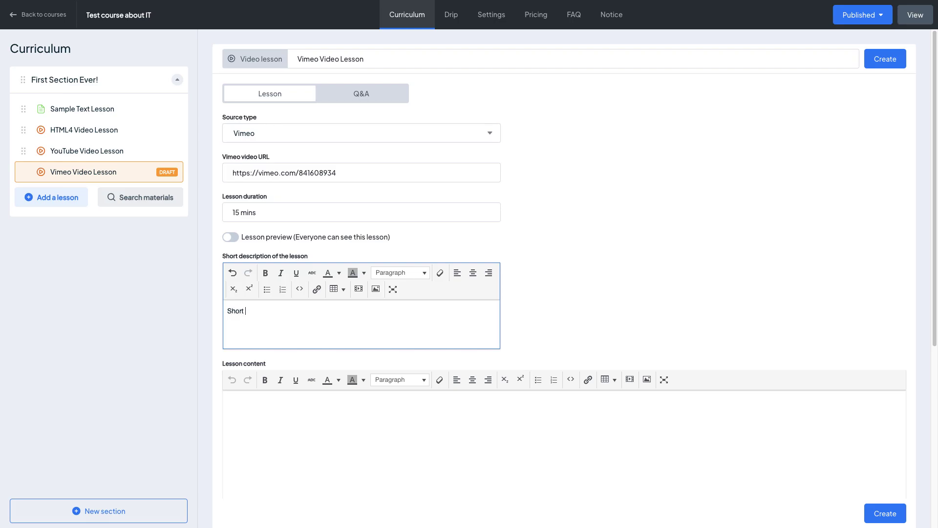
left_click(408, 437)
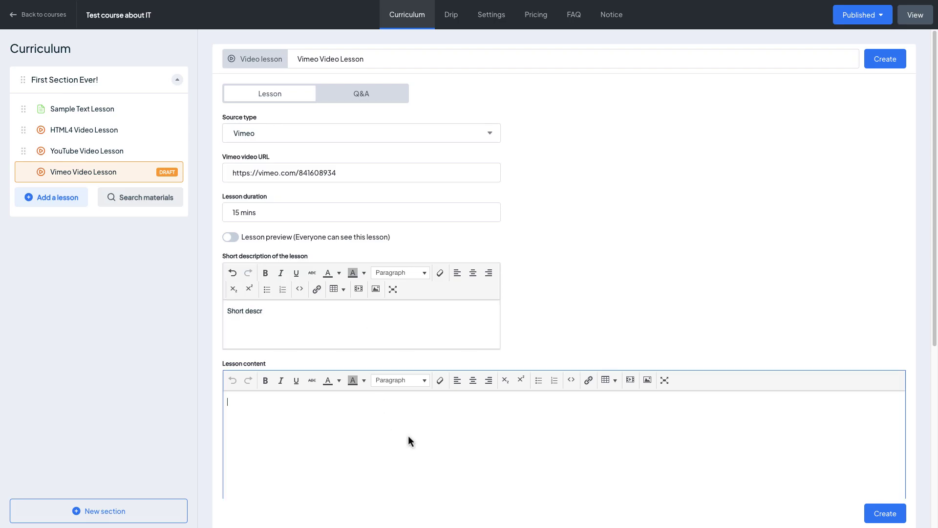
left_click(885, 59)
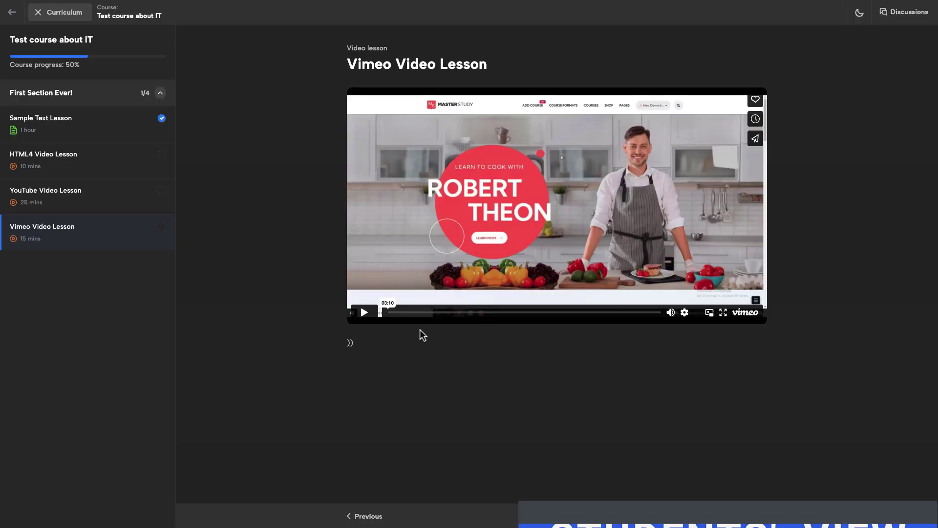
Play the Vimeo video, skip ahead, and check its playback speed options
left_click(365, 313)
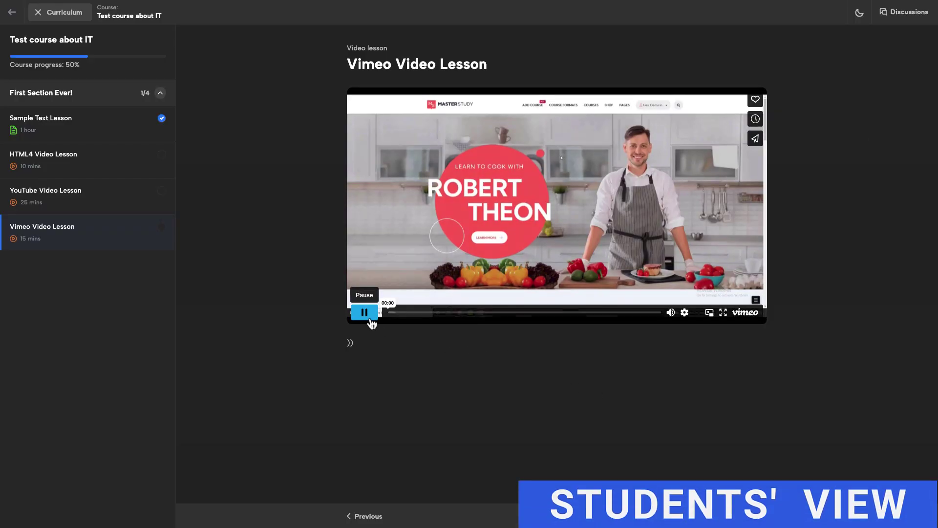
left_click(410, 313)
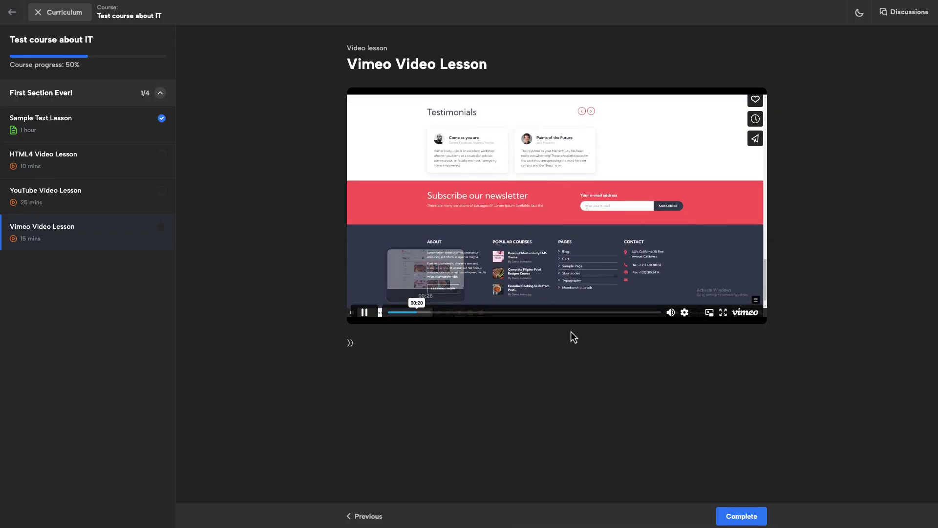
left_click(685, 313)
left_click(694, 292)
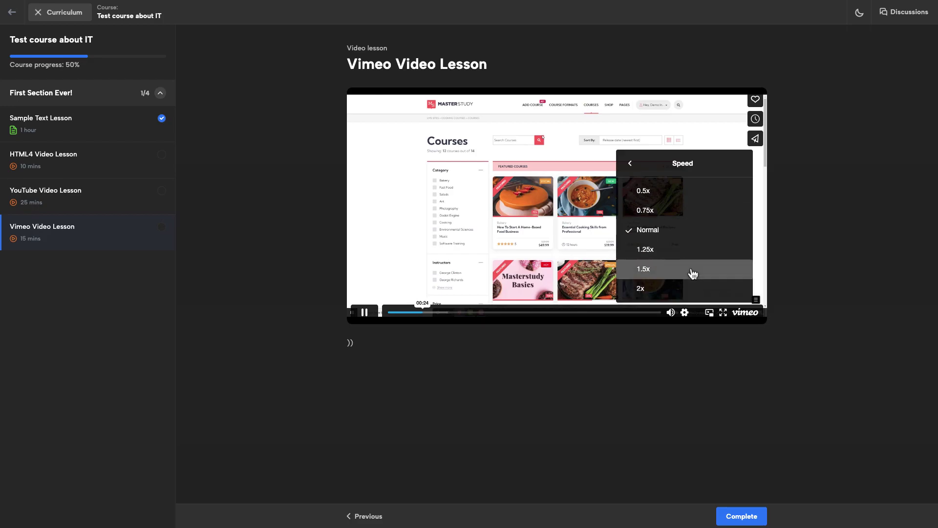
left_click(684, 312)
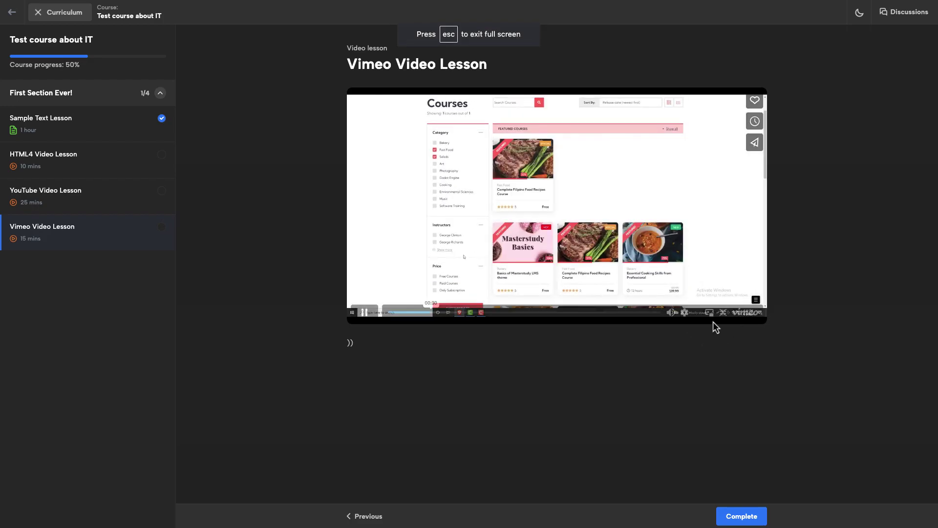
Pop the video into picture-in-picture and enlarge the floating window over the player
left_click(709, 312)
left_click_drag(728, 412, 508, 294)
left_click_drag(672, 423, 491, 266)
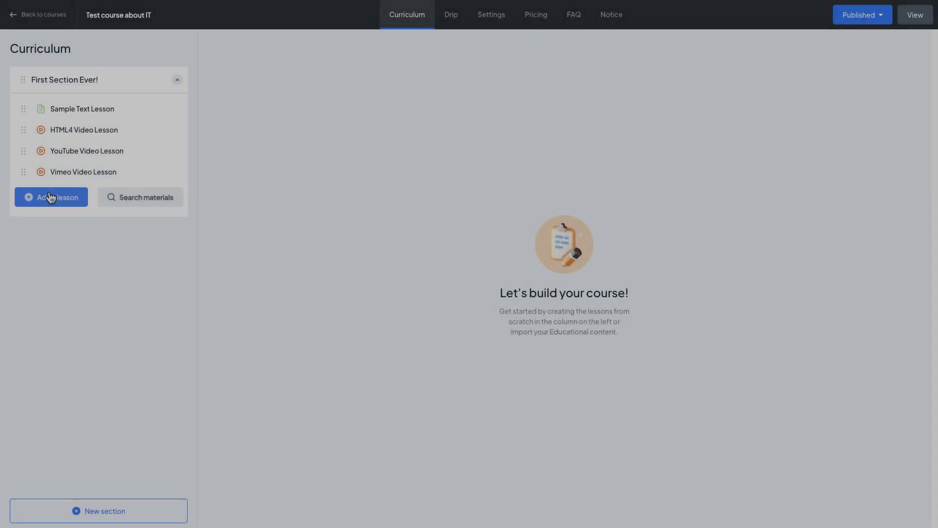
left_click(52, 196)
Add a video lesson 'External Link Video Lesson' with External Link source and the pasted video URL
left_click(435, 218)
left_click(452, 59)
type("External Link Video Lesson")
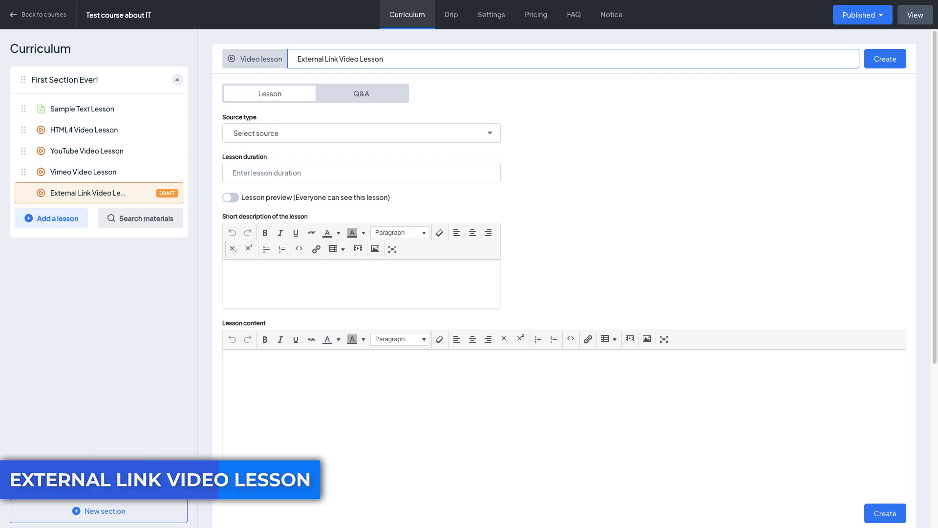
left_click(440, 133)
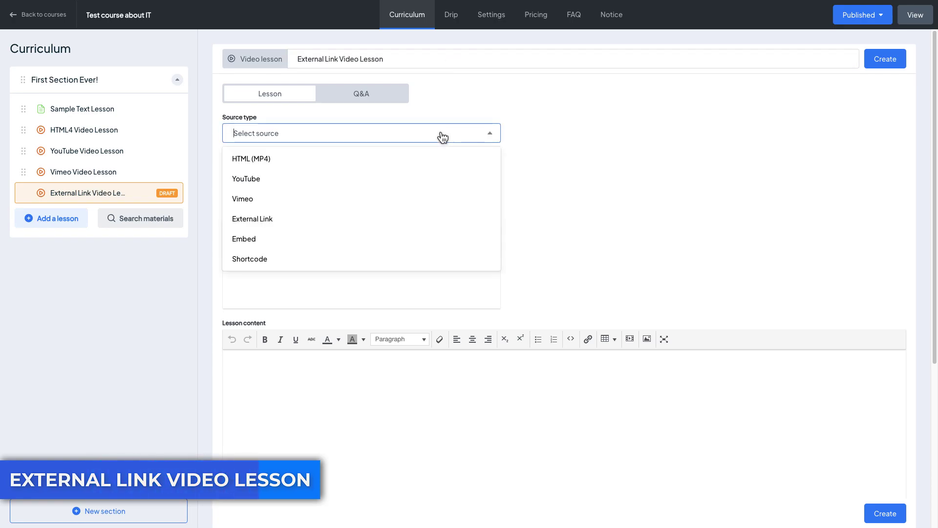
left_click(386, 218)
left_click(302, 174)
key("super+v")
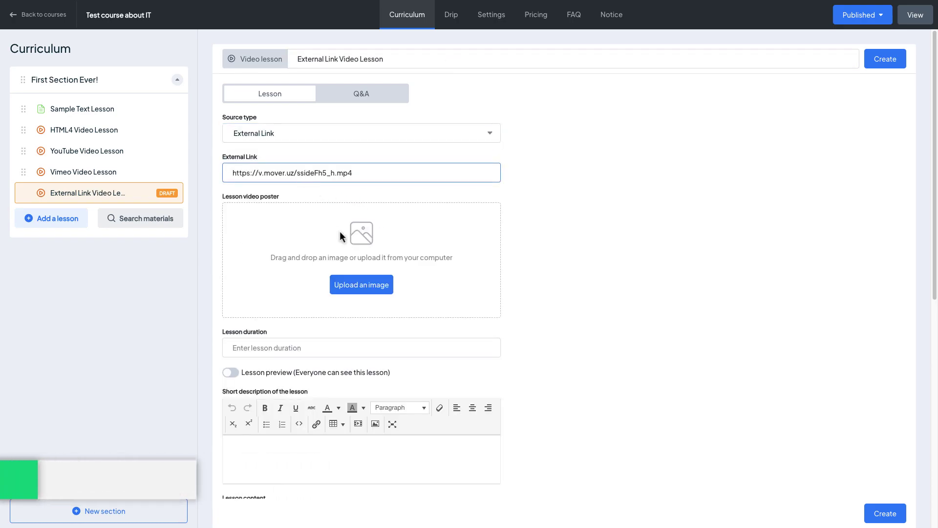
Upload a poster image, set duration to 10 mins, enable lesson preview, and create the lesson
left_click(385, 288)
left_click(391, 218)
left_click(636, 359)
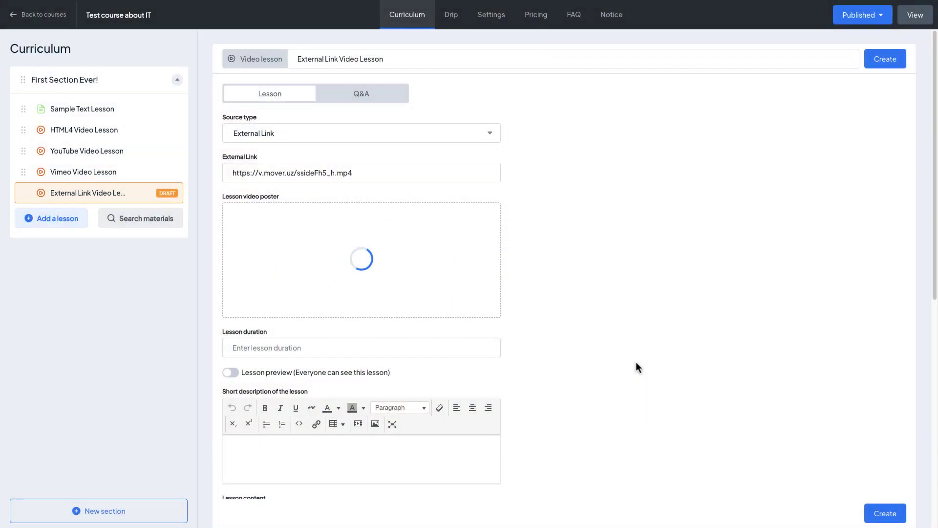
left_click(442, 353)
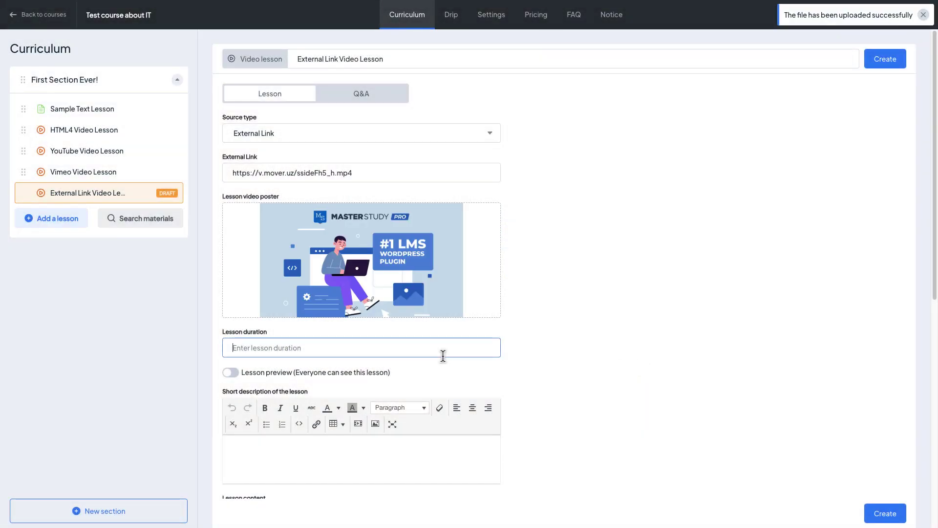
type("10 mins")
left_click(231, 372)
left_click(889, 60)
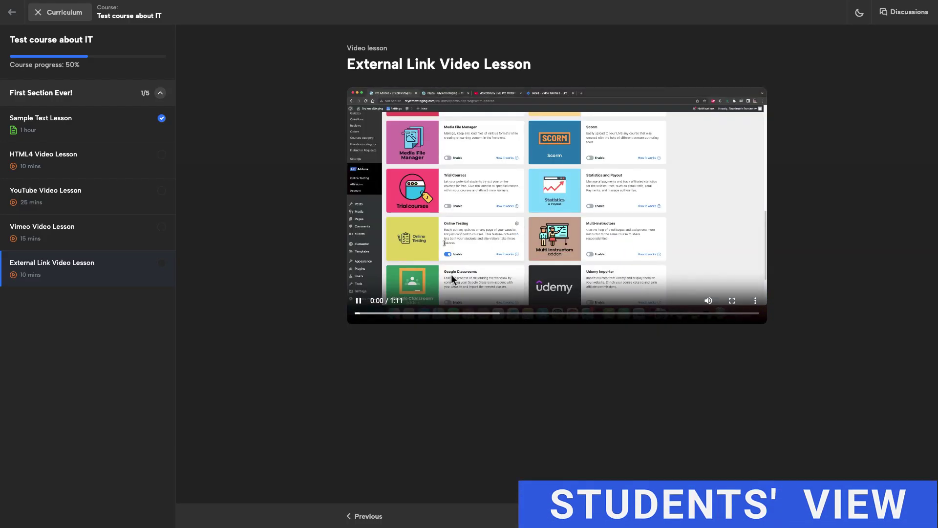
Check the saved lesson's video by skipping ahead and viewing the player options
left_click(411, 314)
left_click(458, 314)
left_click(755, 301)
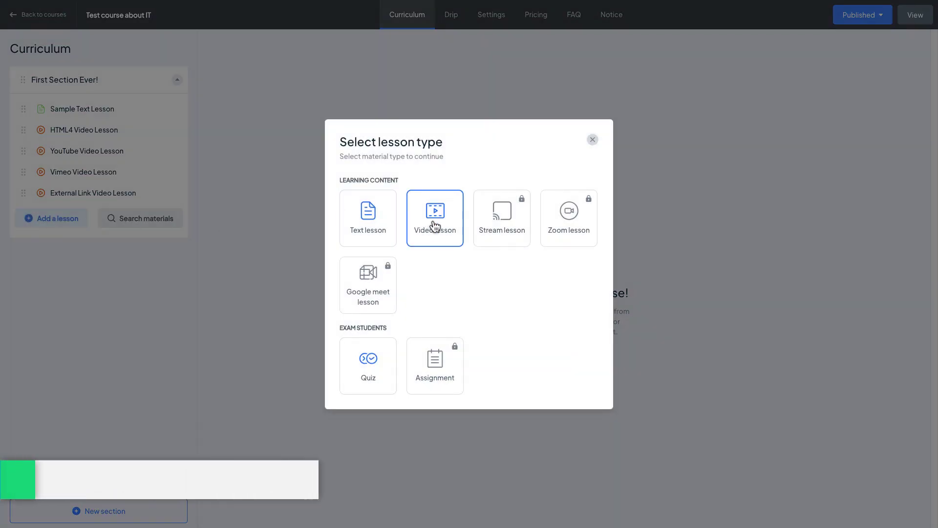
Add another video lesson and begin its title with 'EM'
left_click(434, 226)
left_click(562, 61)
type("EMBED")
key("BackSpace")
key("BackSpace")
key("BackSpace")
Title it 'EMmbed video lesson', choose Embed source, and paste the YouTube iframe embed code
type("mbed video lesson")
left_click(453, 141)
left_click(382, 233)
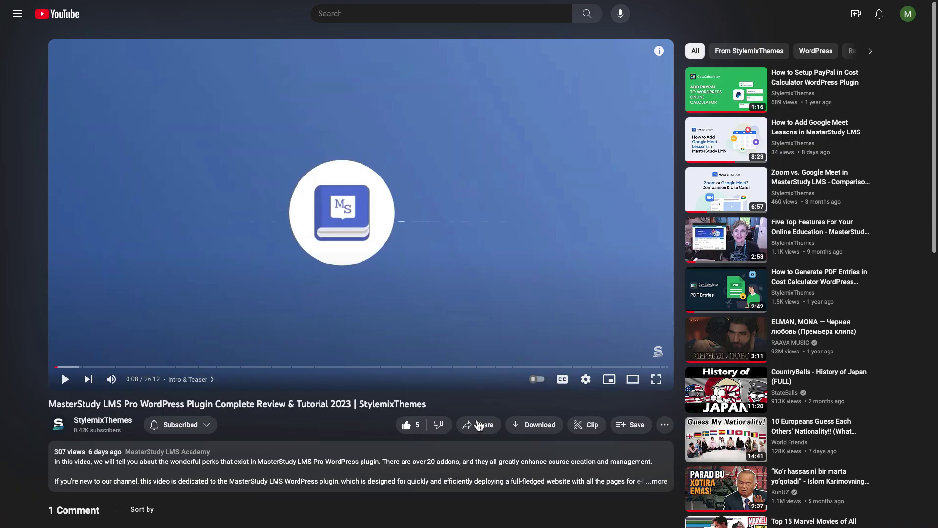
left_click(476, 425)
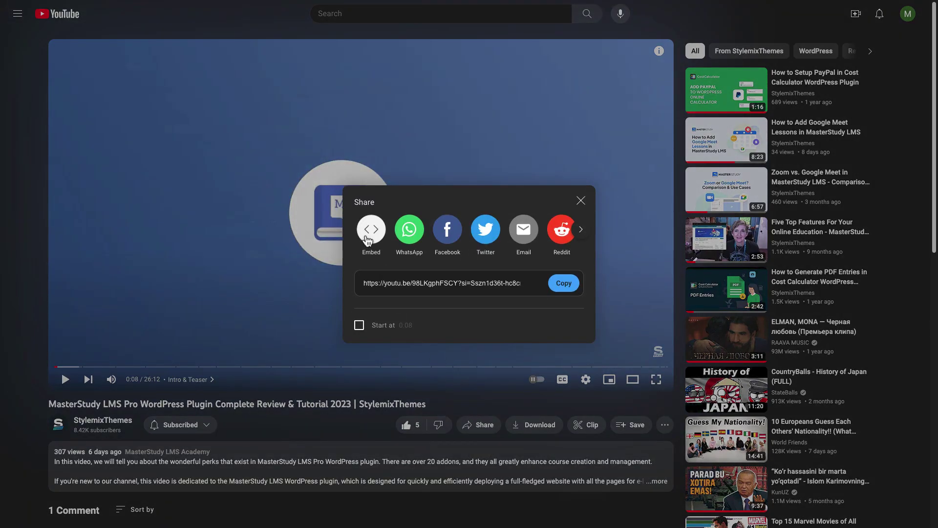
left_click(368, 240)
left_click_drag(584, 188, 676, 299)
right_click(655, 258)
left_click(689, 336)
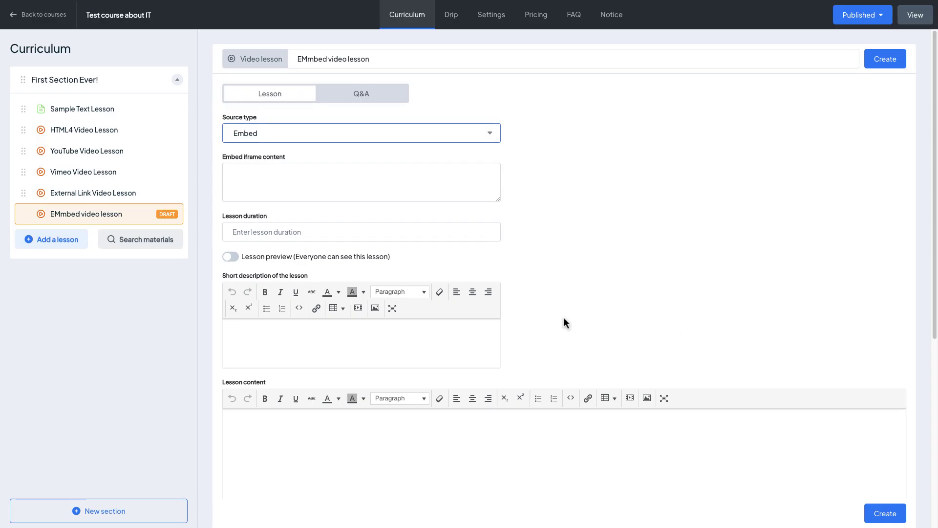
left_click(264, 177)
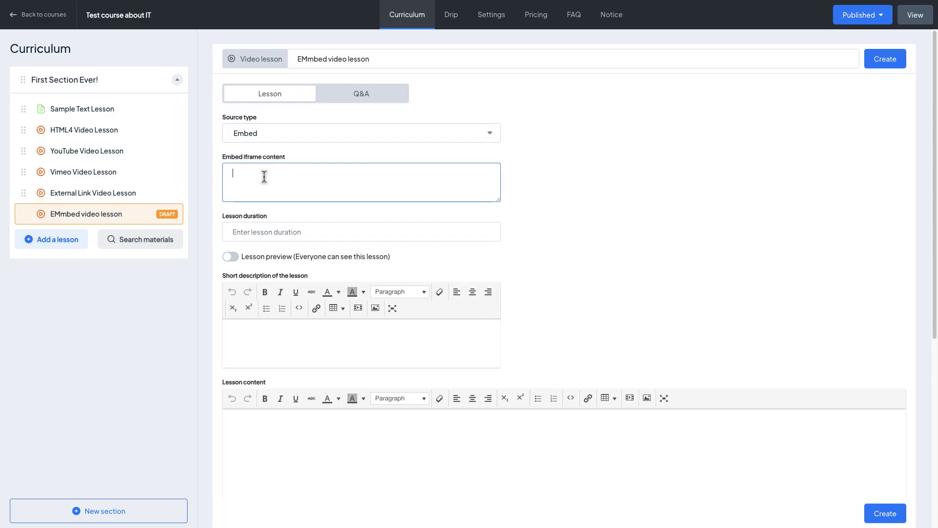
key("ctrl+v")
Set the lesson duration to 25 and create the lesson
left_click(293, 231)
type("25")
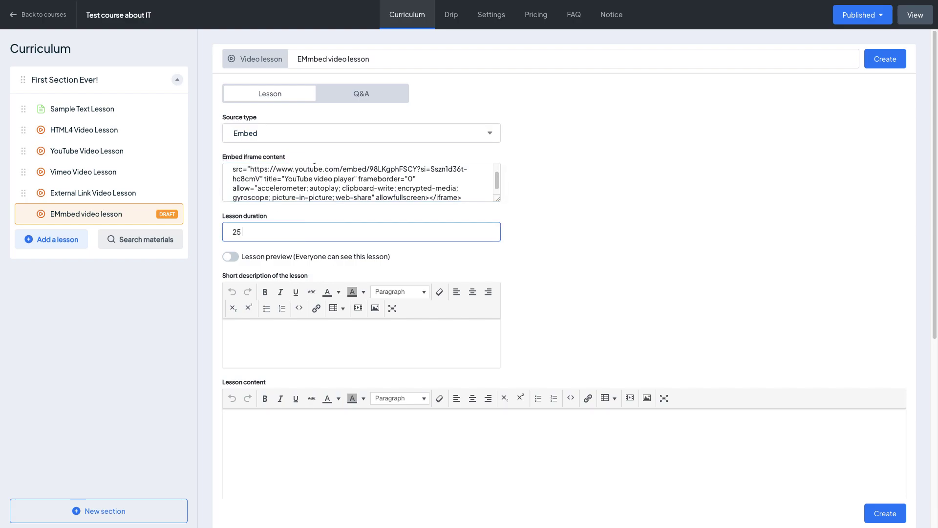
left_click(894, 61)
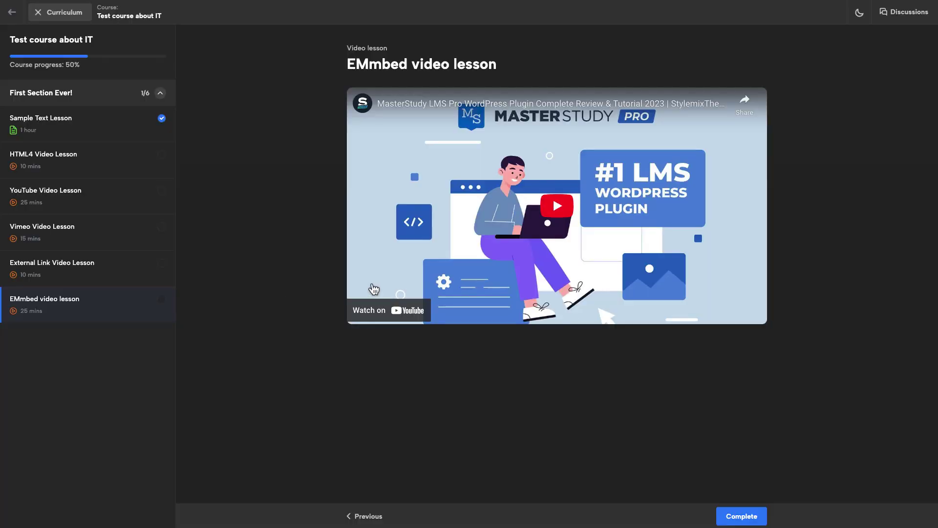
Play the embedded YouTube video as a student, skip ahead, then pause it
left_click(548, 209)
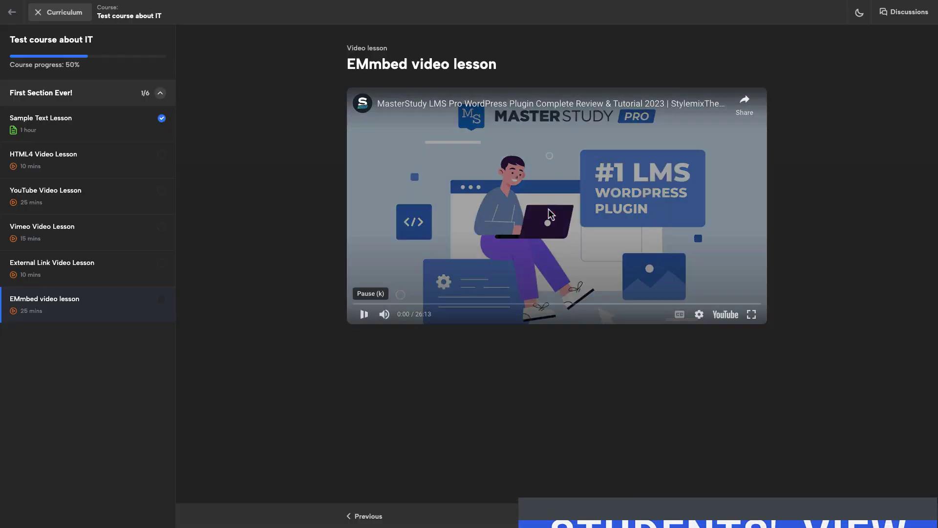
left_click(474, 303)
left_click(630, 304)
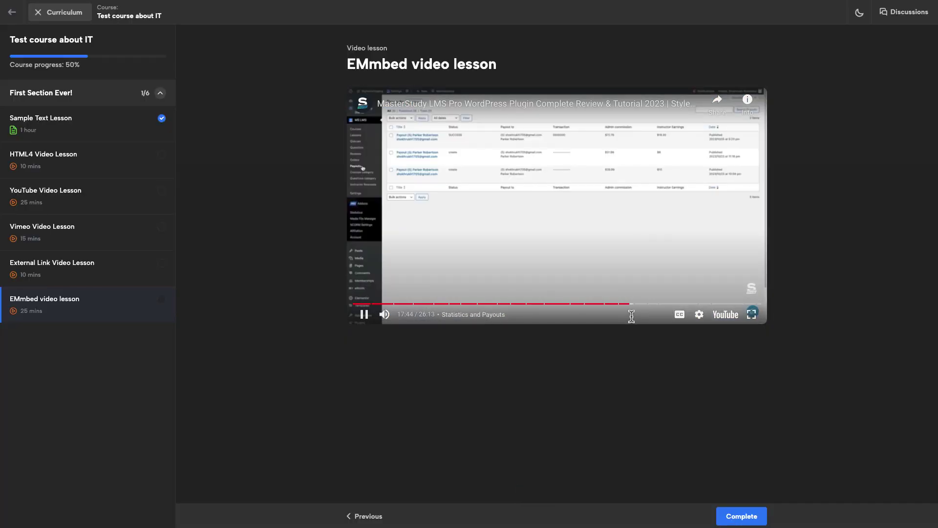
left_click(581, 241)
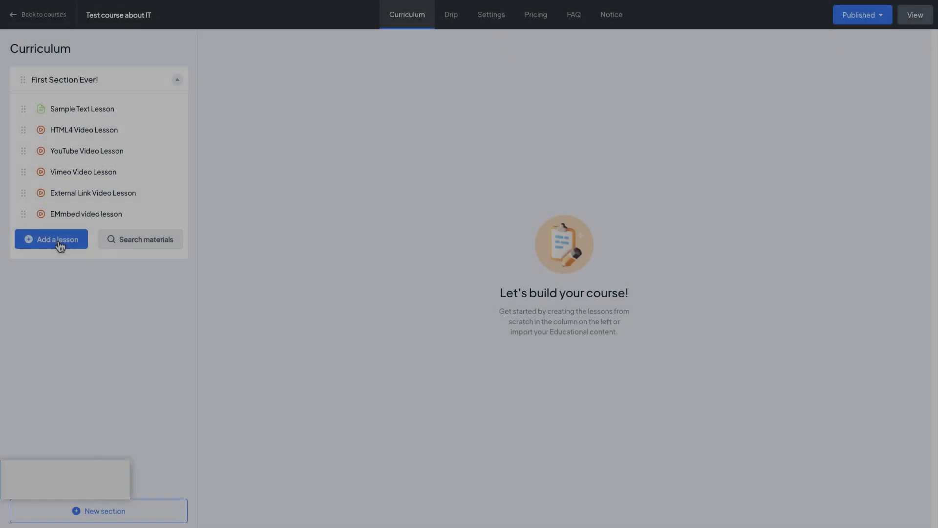
Add a video lesson 'Video from Shortcode' using Shortcode source with [html5_video id=48960] pasted
left_click(58, 245)
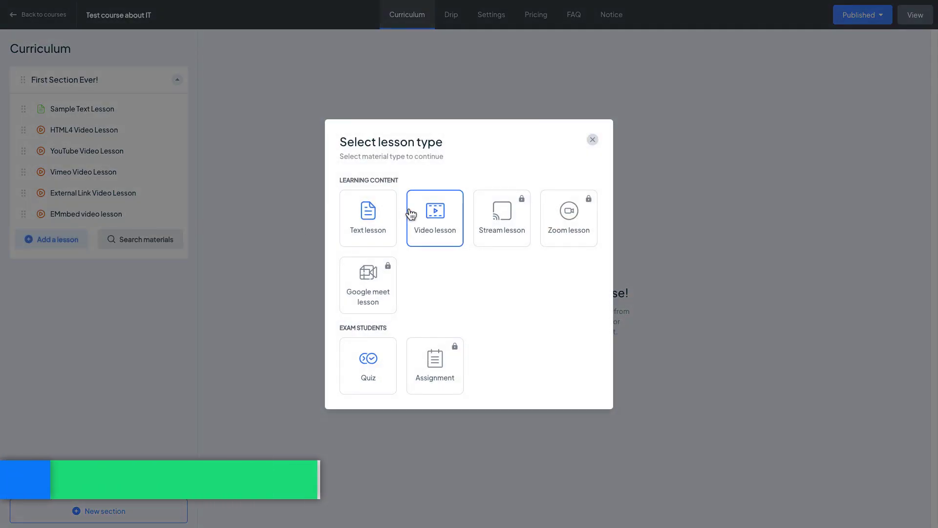
left_click(445, 217)
type("Video")
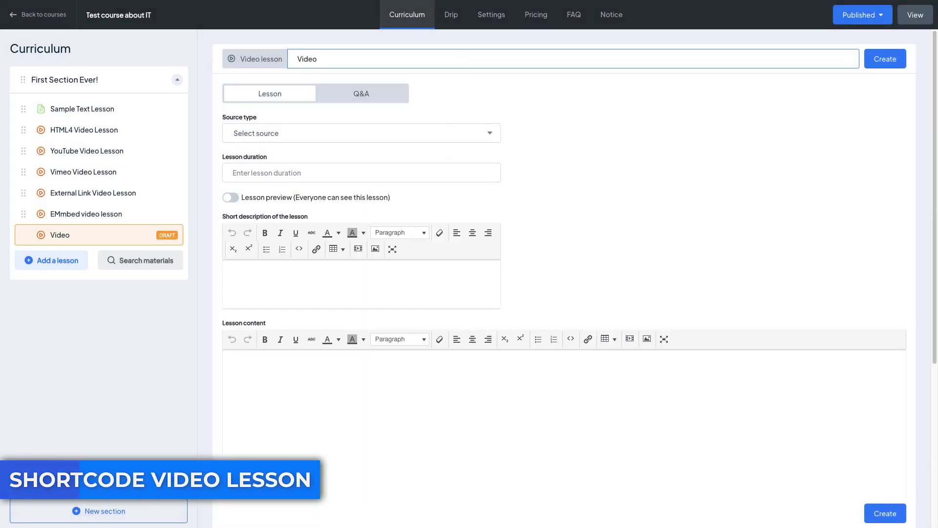
type(" from Shortcode")
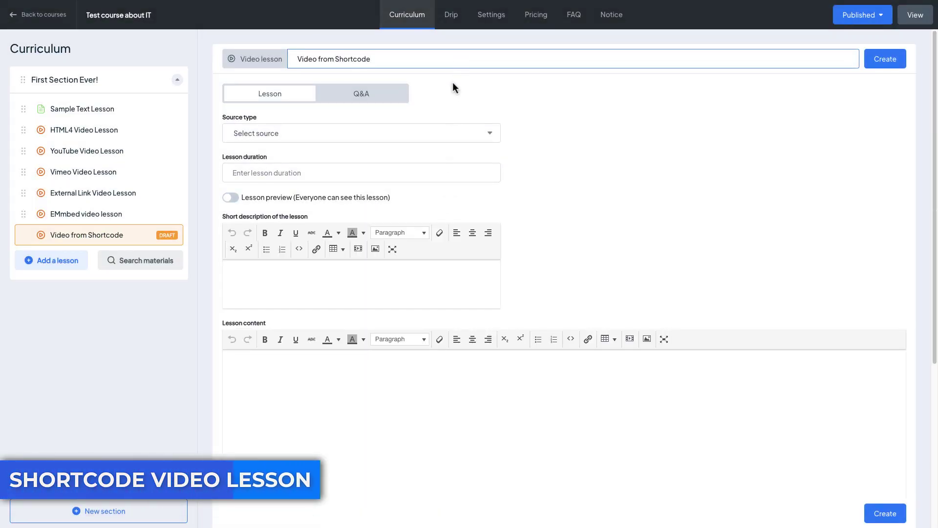
left_click(427, 132)
left_click(364, 259)
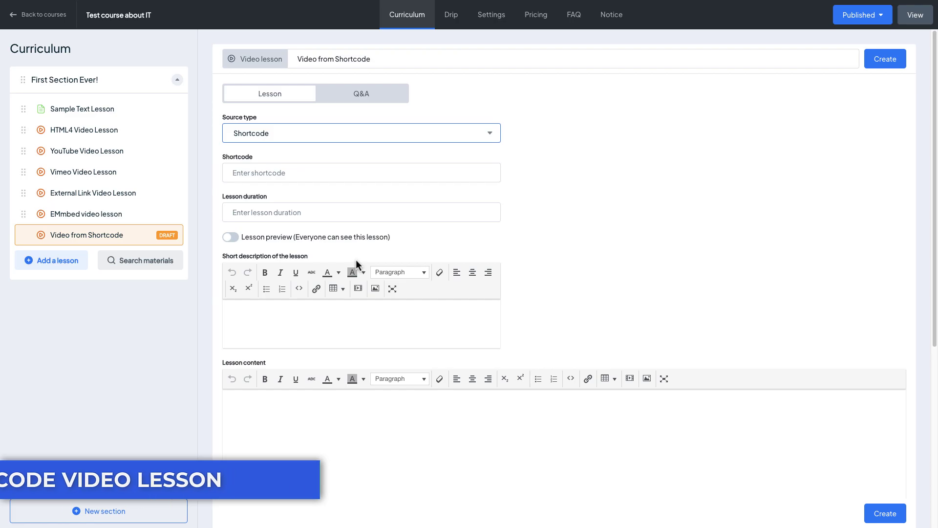
left_click(304, 174)
type("[html5_video id=48960]")
Set the lesson duration to 10 m and create the lesson
left_click(342, 208)
type("10 m")
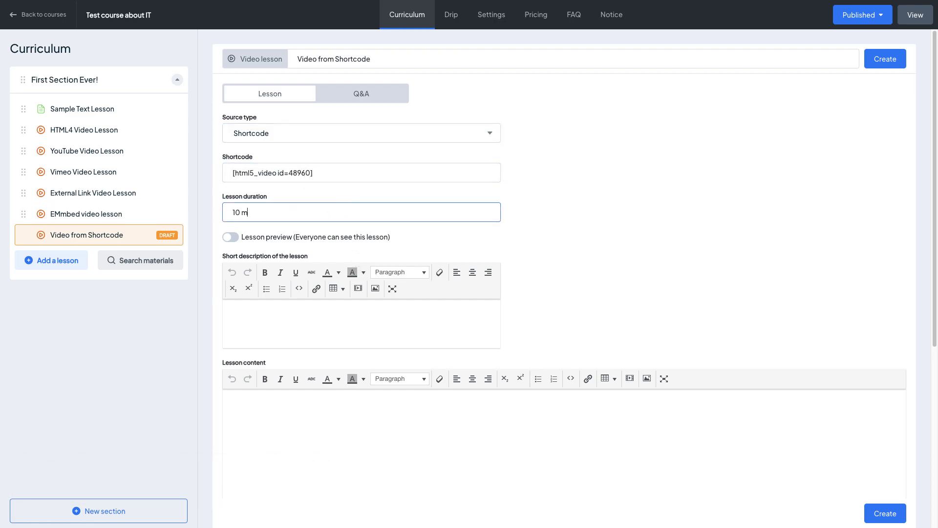
left_click(872, 66)
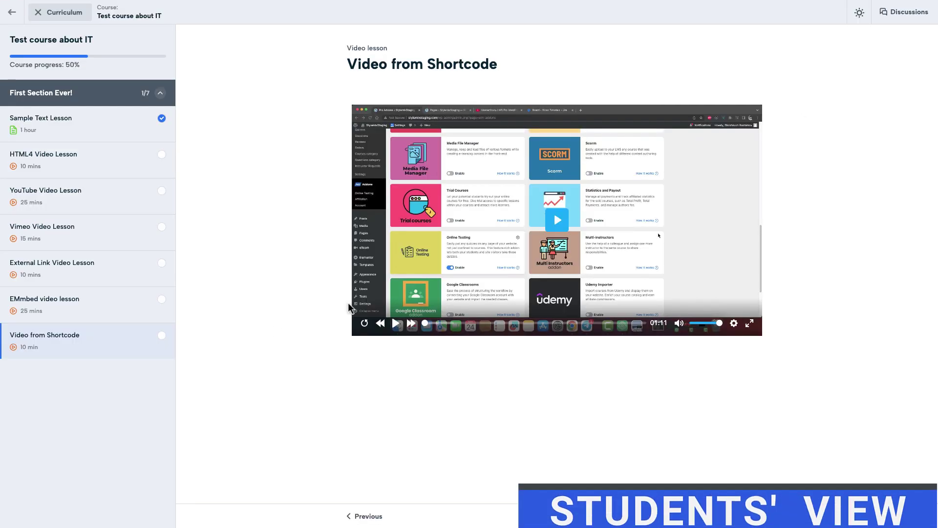
Play the shortcode video as a student, restart it, then pause and mute it
left_click(395, 323)
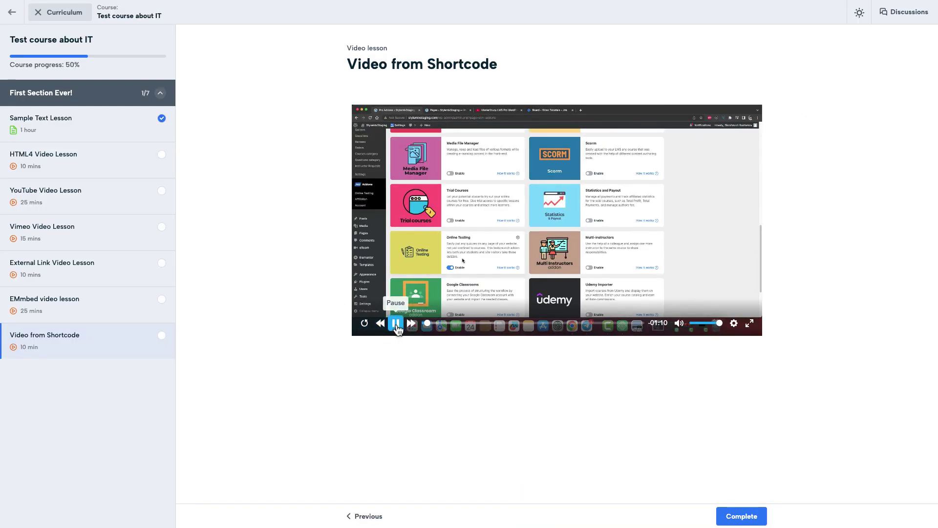
left_click(396, 323)
left_click(679, 323)
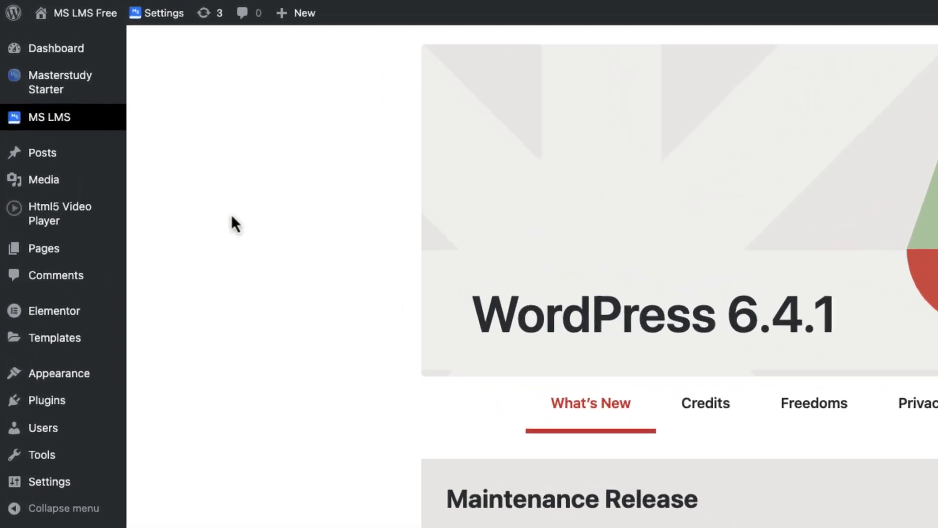
Browse the MS LMS Quizzes and Courses lists, then open Test course about IT in Course Builder
mouse_move(54, 78)
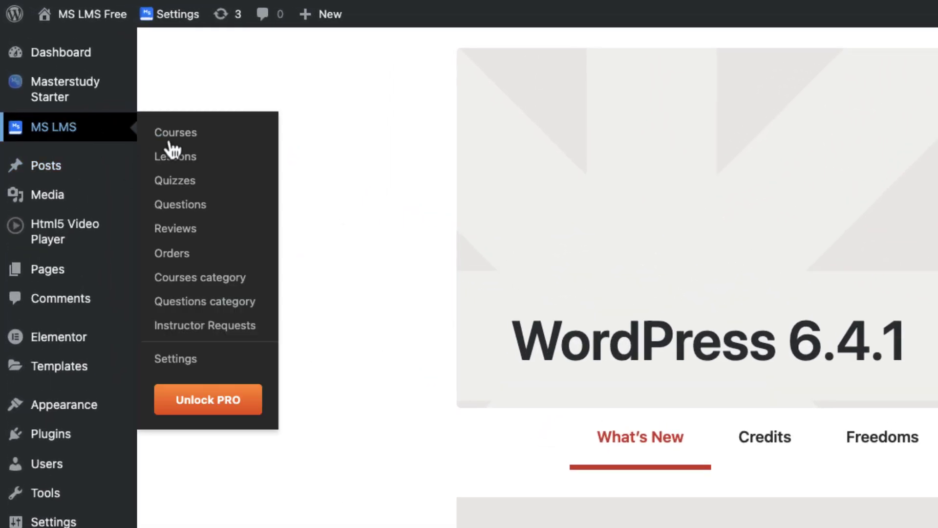
left_click(181, 185)
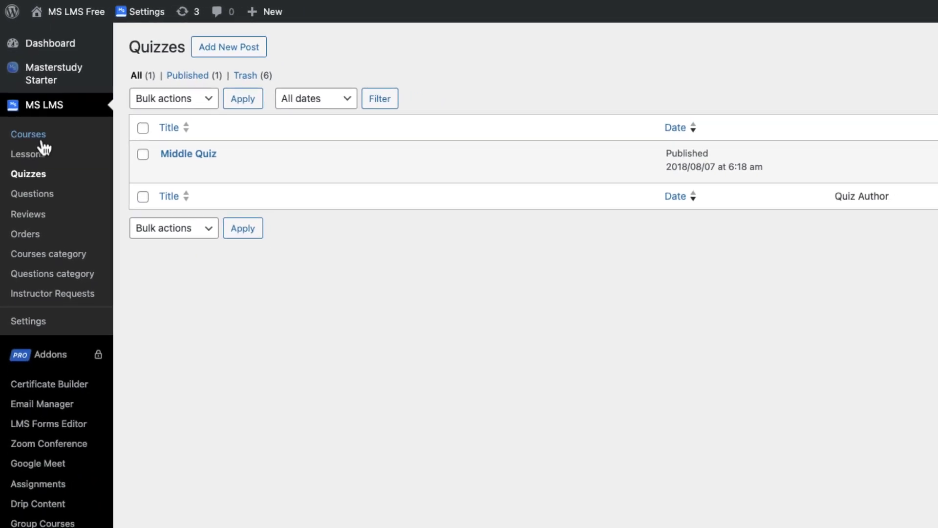
left_click(41, 140)
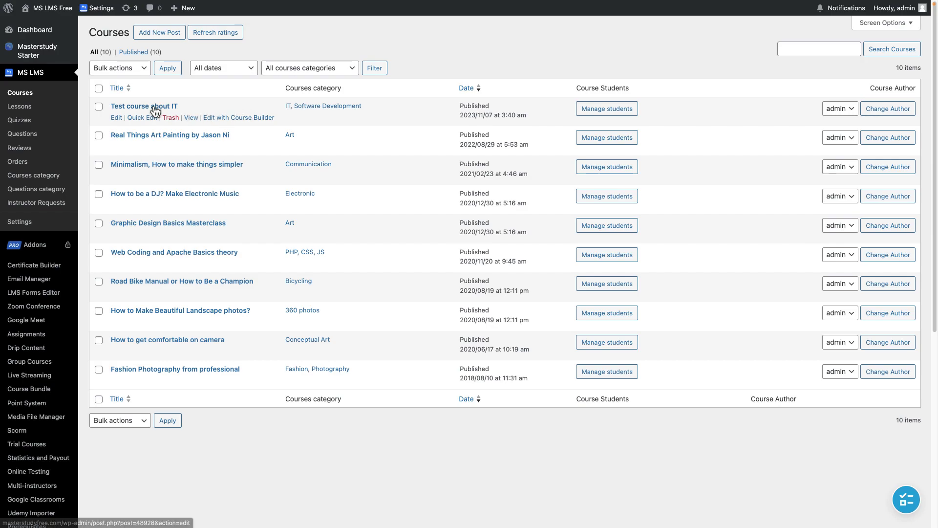
left_click(244, 122)
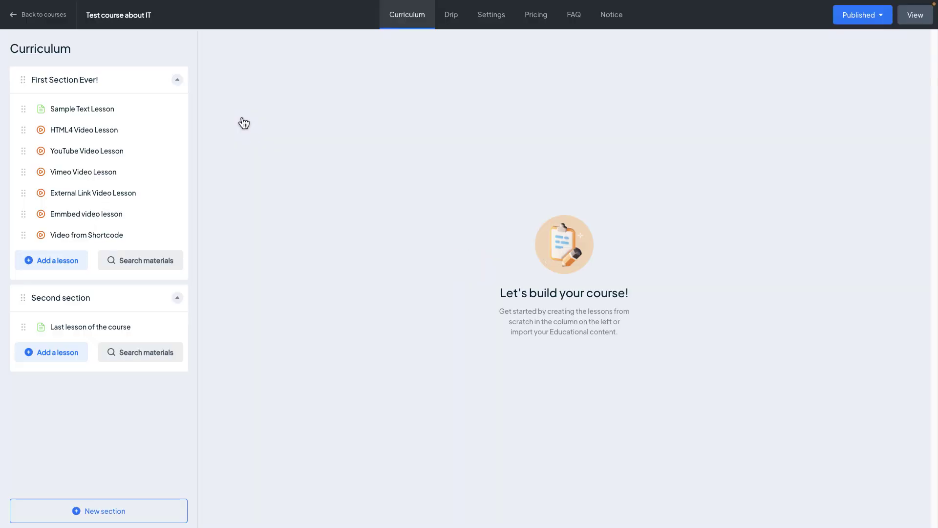
Create a new quiz item titled 'Interactive quiz' under the Second section
left_click(63, 355)
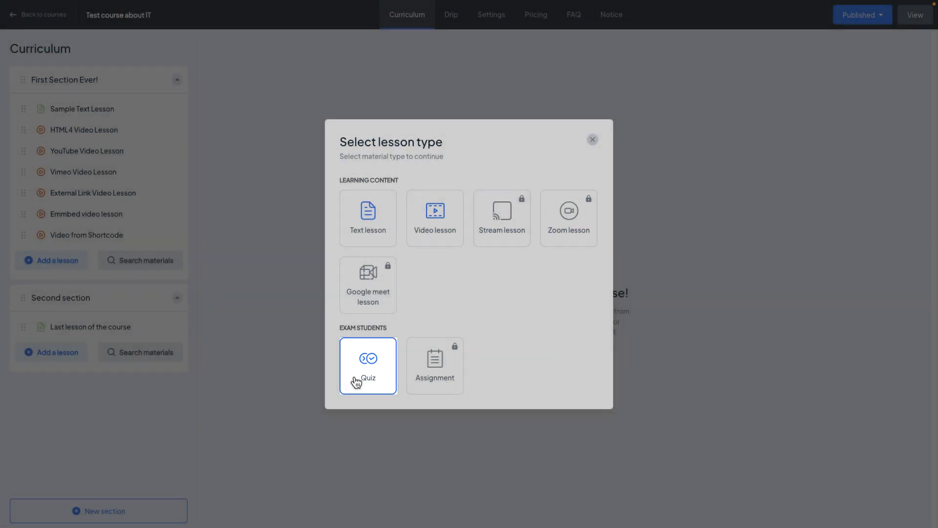
left_click(356, 381)
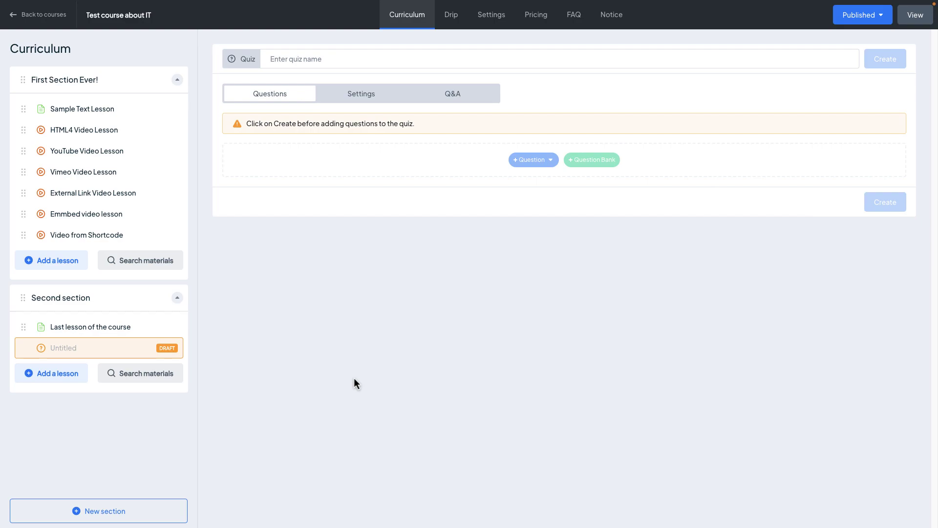
left_click(492, 58)
type("Inte")
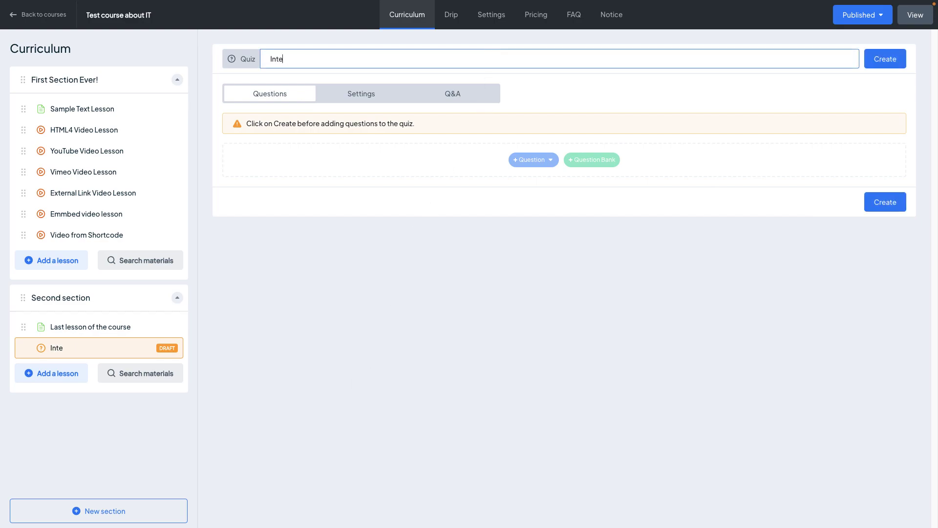
type("ractive quiz")
left_click(887, 59)
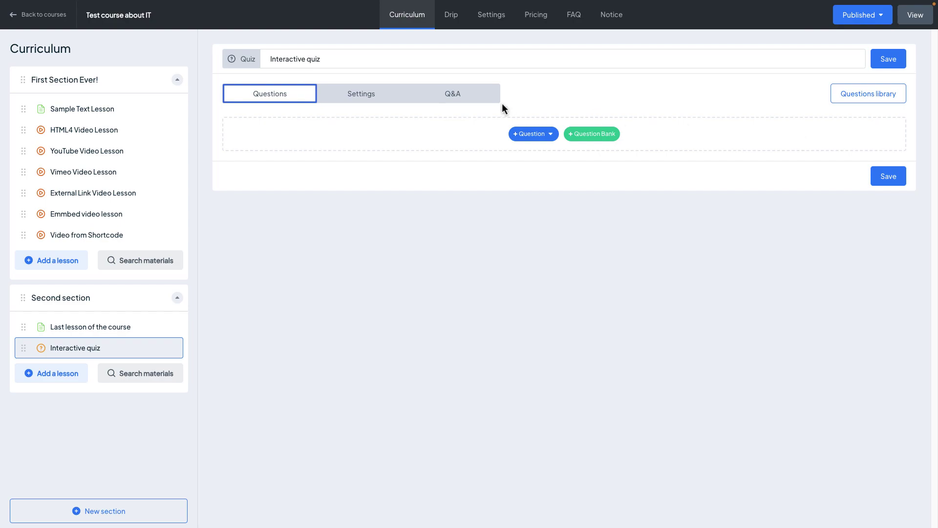
In the quiz Settings, set Quiz duration to 15 Minutes and view the Quiz style options
left_click(347, 96)
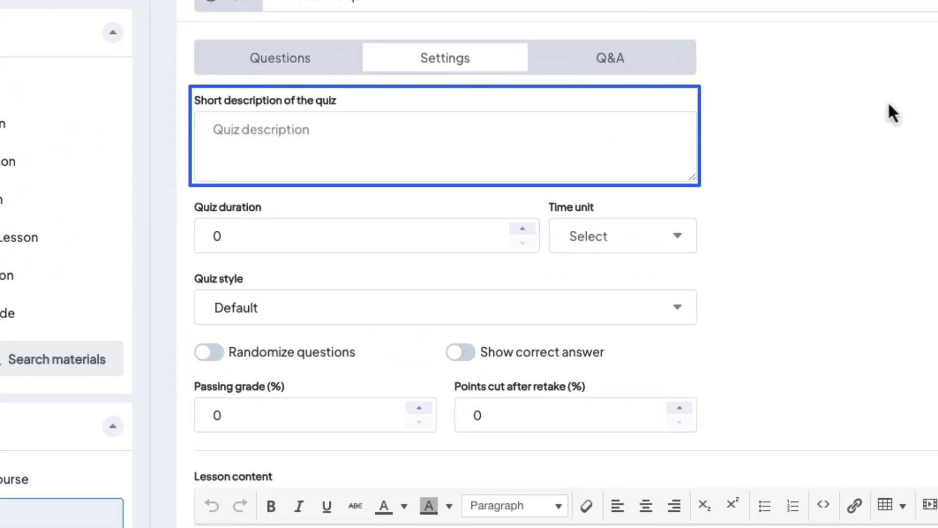
left_click(250, 232)
double_click(220, 234)
type("15")
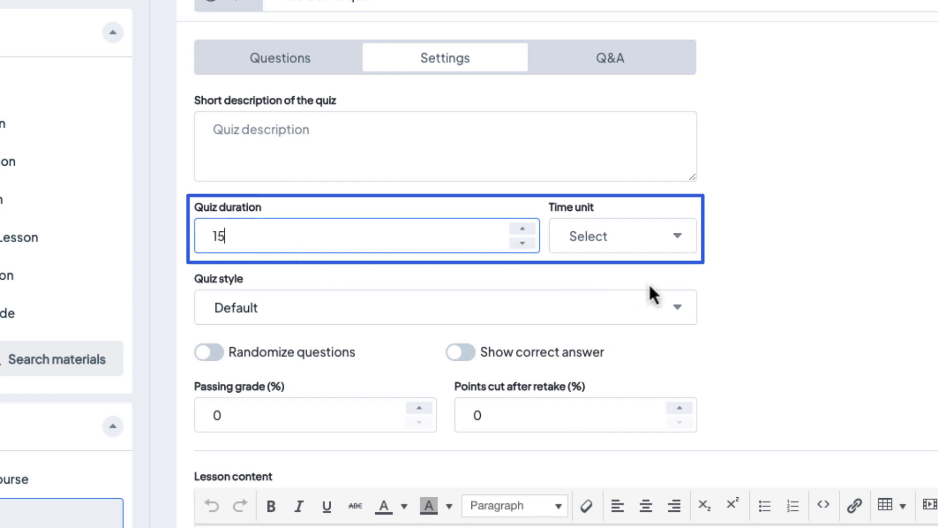
left_click(623, 239)
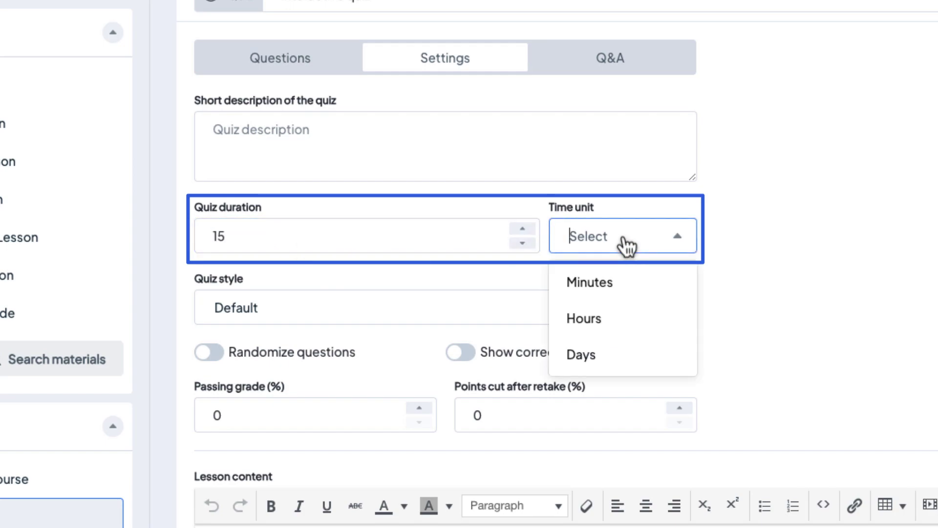
left_click(625, 275)
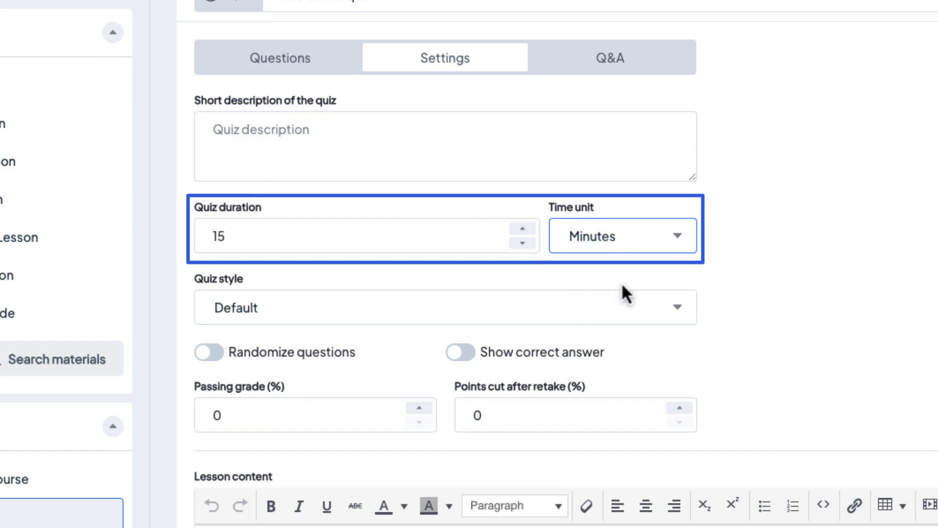
left_click(430, 317)
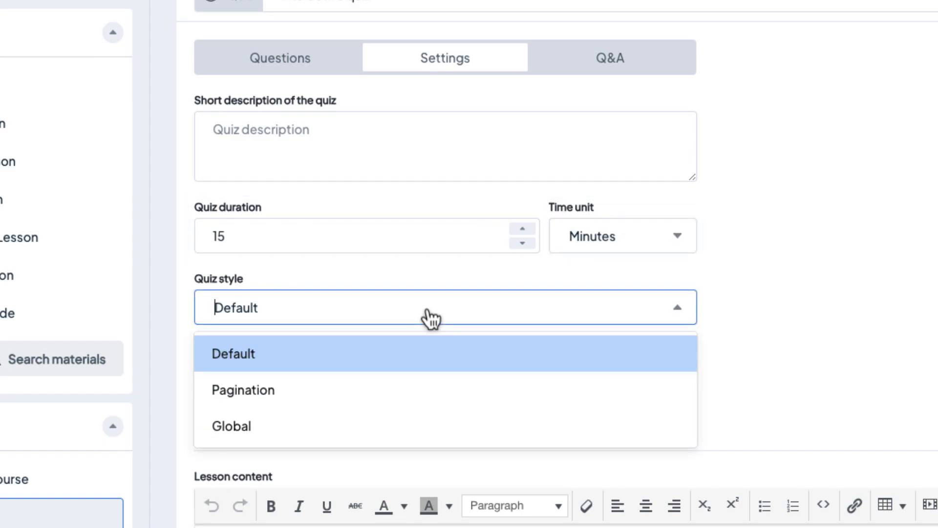
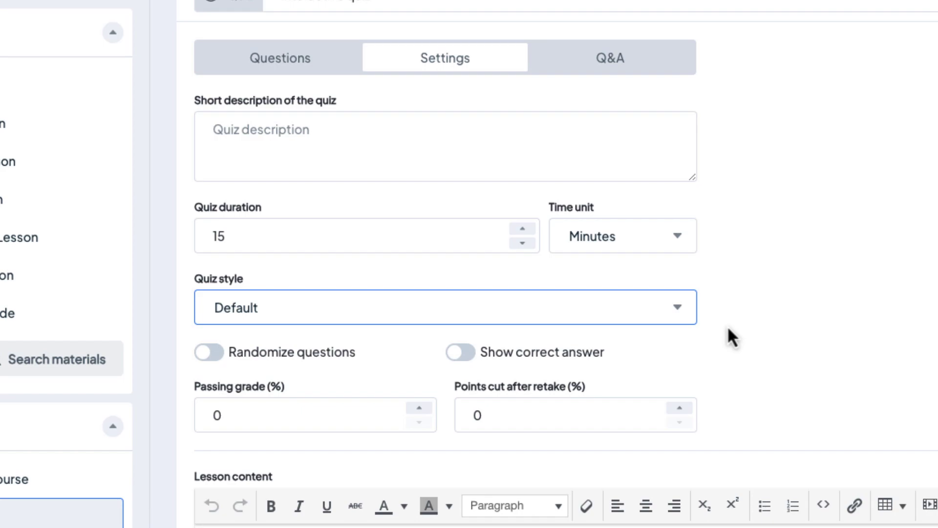
Turn on Randomize questions, set Passing grade to 70% and Points cut after retake to 5%
left_click(271, 350)
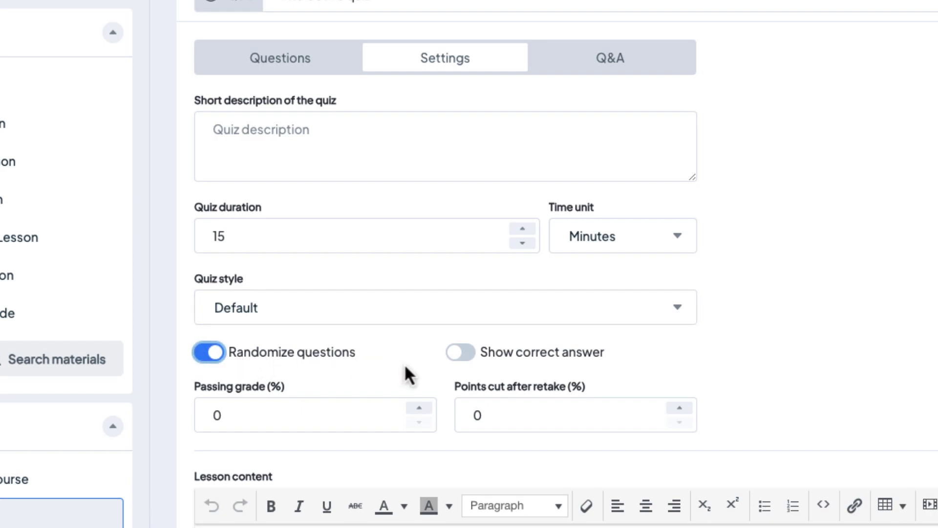
double_click(203, 412)
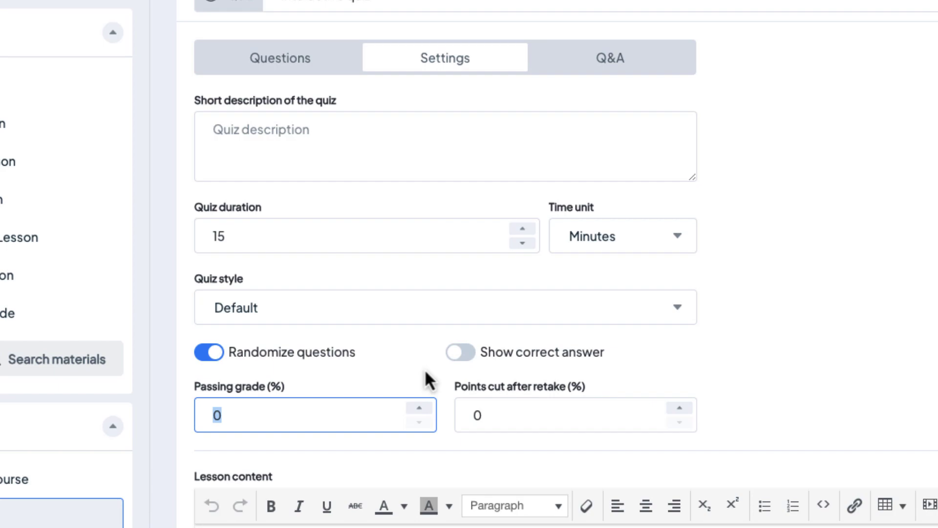
type("7")
double_click(550, 408)
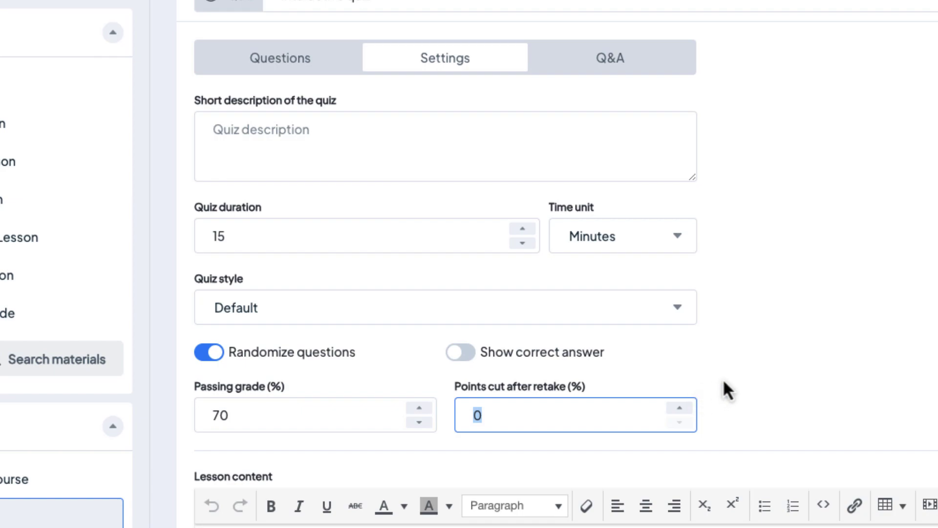
type("5")
scroll(562, 293, "down", 3)
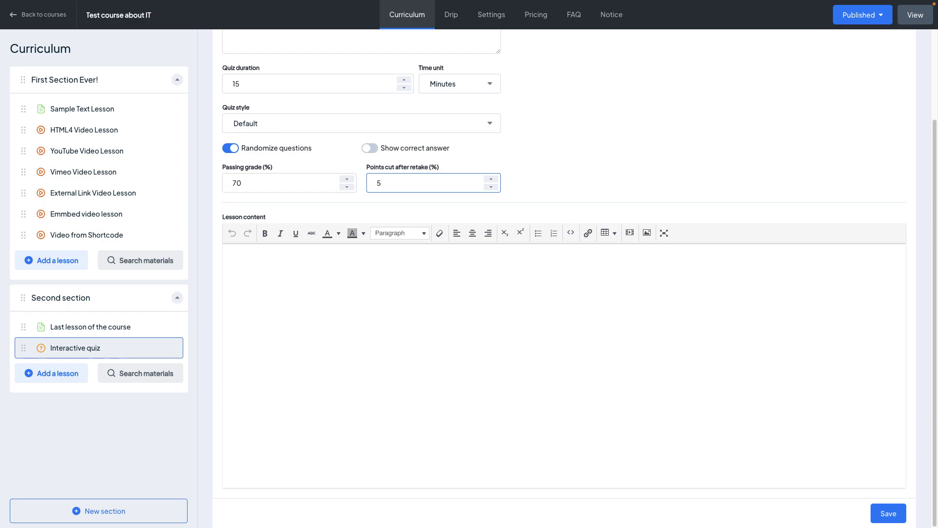
scroll(562, 293, "up", 3)
In the quiz's Q&A questions list, add a blank Single choice question
left_click(489, 97)
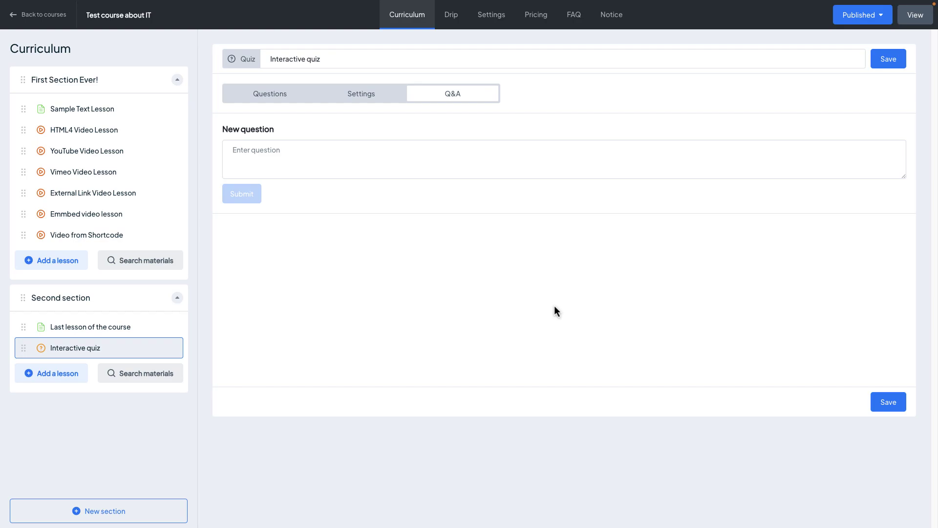
left_click(288, 96)
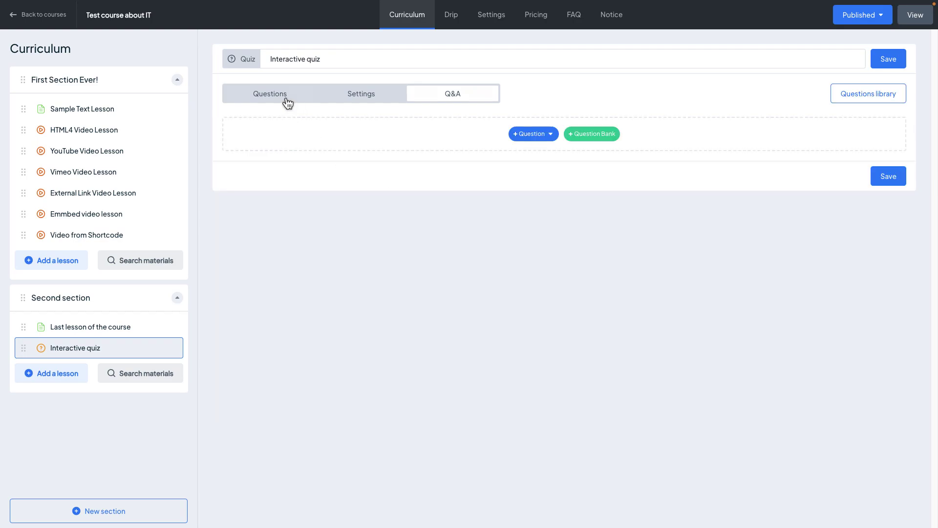
left_click(539, 134)
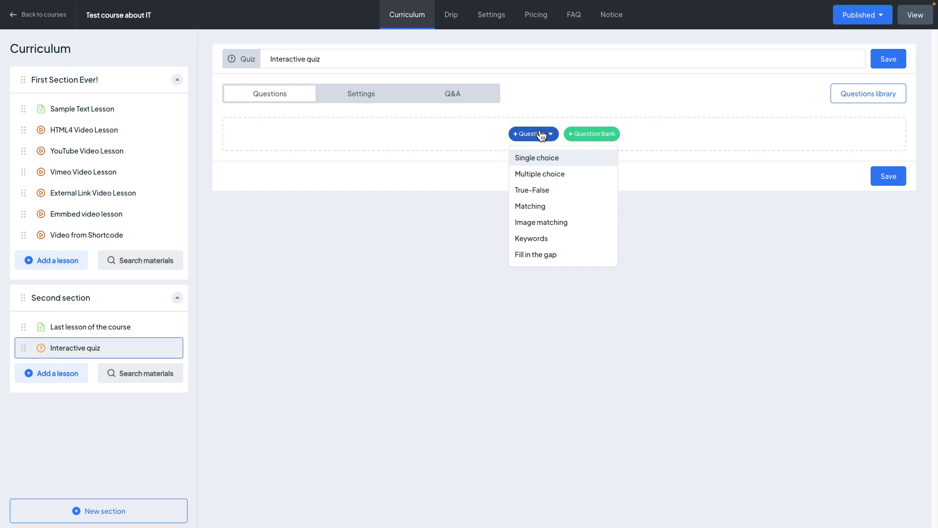
left_click(557, 159)
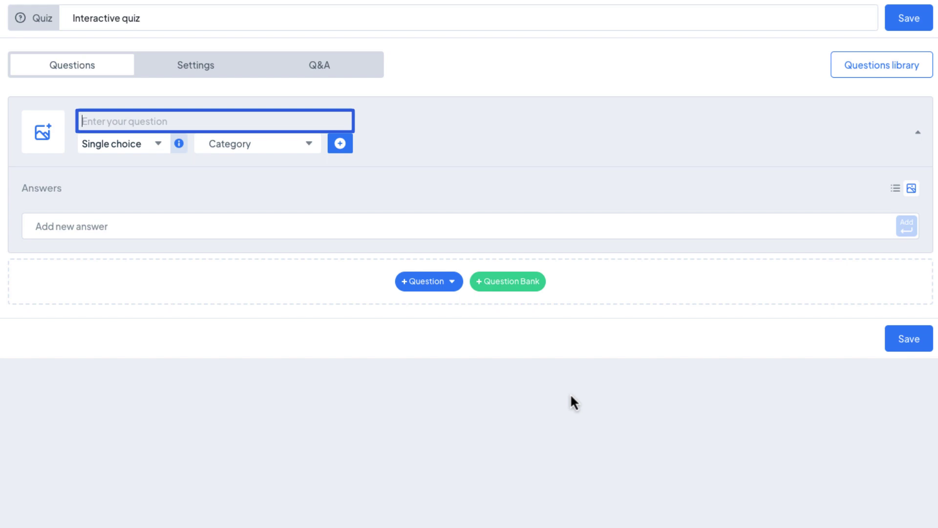
Attach whoisthis.jpeg as the question image and enter the text 'Who is this?'
left_click(45, 155)
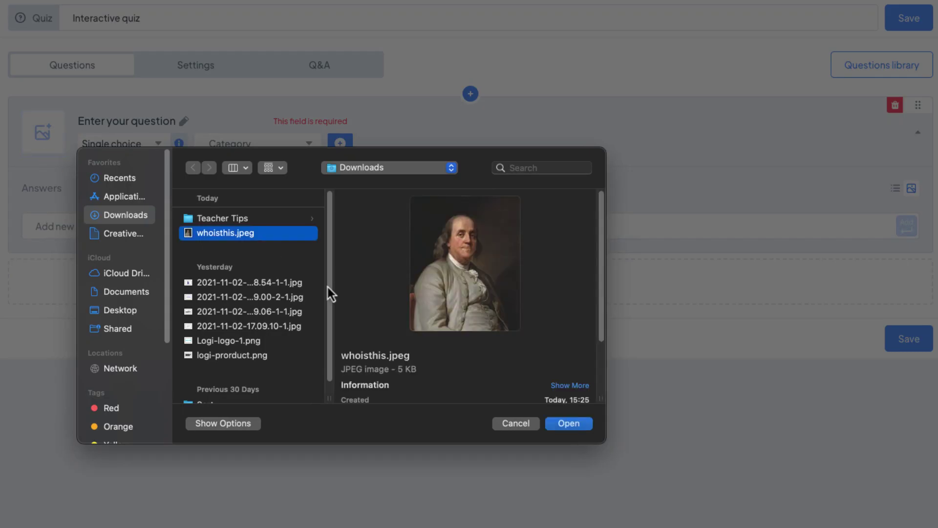
left_click(577, 425)
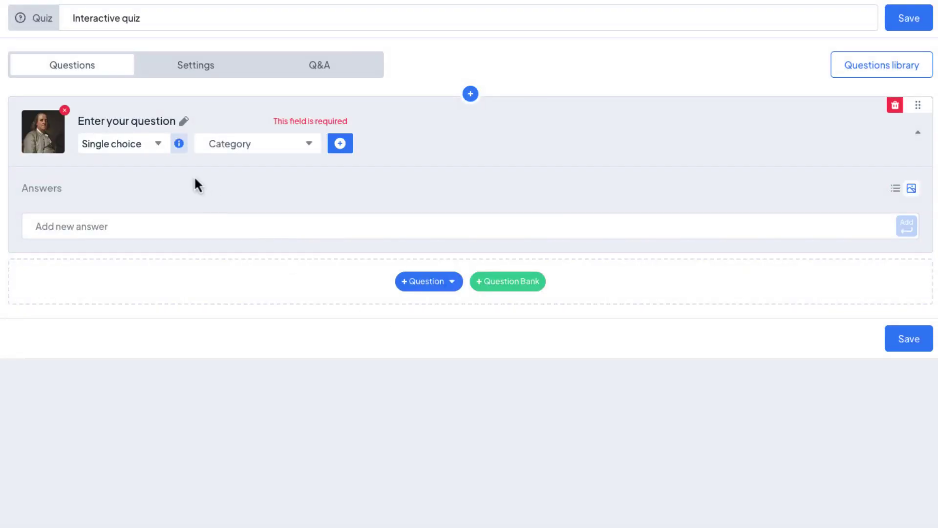
left_click(160, 120)
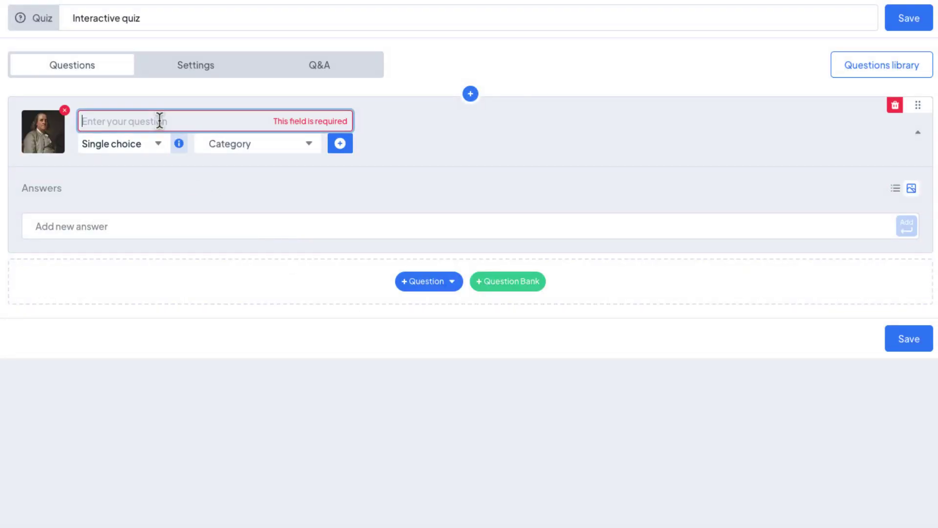
type("Who is this?")
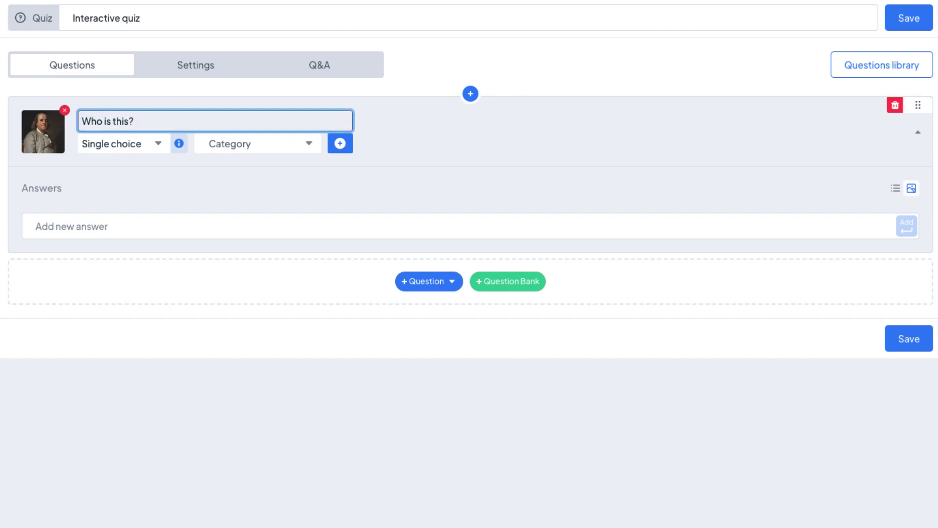
Keep the Single choice type and tag the question with the History category
left_click(149, 147)
left_click(166, 178)
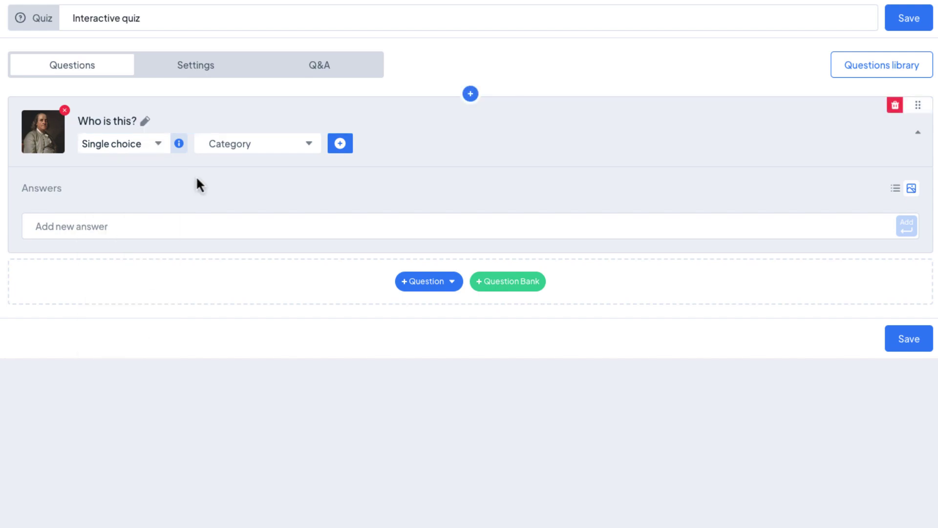
left_click(264, 147)
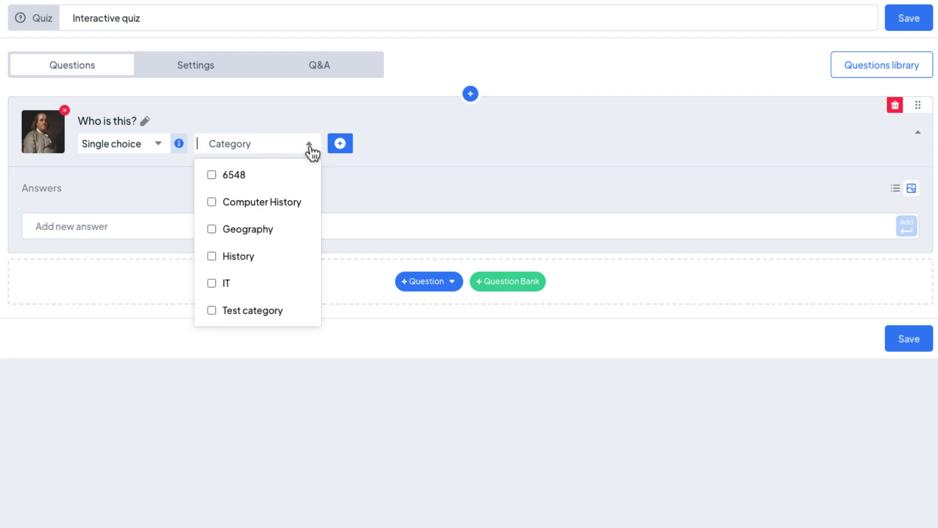
left_click(259, 257)
left_click(467, 187)
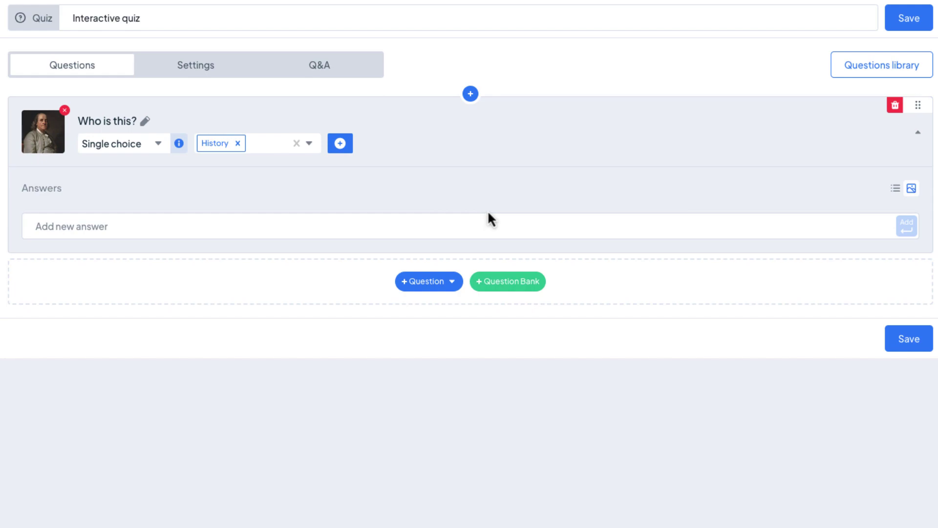
left_click(142, 232)
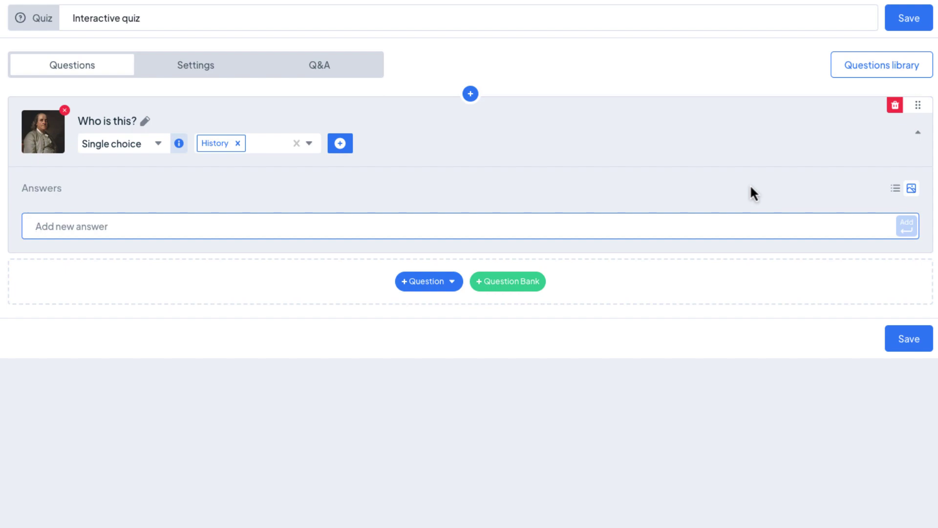
Add answers Bill Gates, Jeff Bezos, Harry Potter and Benjamin Franklin
type("Bill Gates")
key("Return")
type("Jeff Bezos")
key("Return")
type("Harry Potter")
key("Return")
type("Benjamin Franklin")
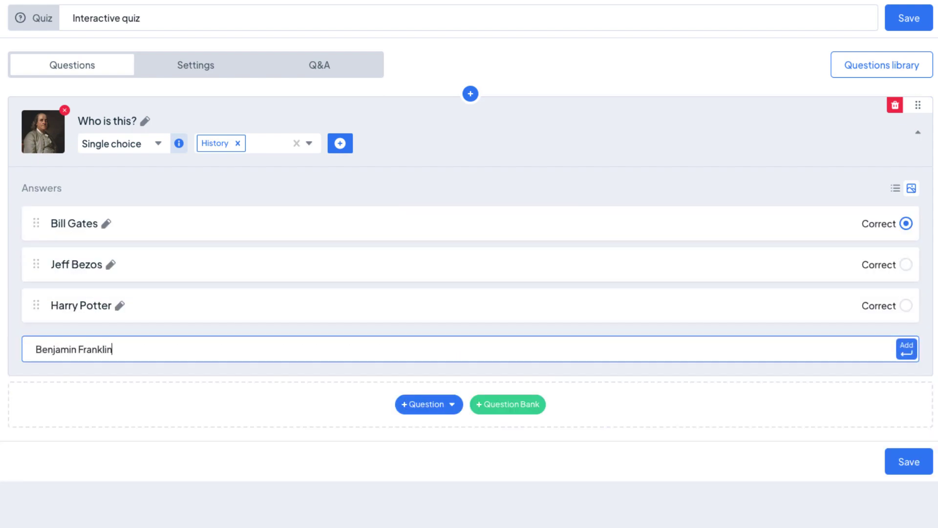
key("Return")
Mark Benjamin Franklin correct with the explanation 'The reason why this answer is correct'
left_click(904, 346)
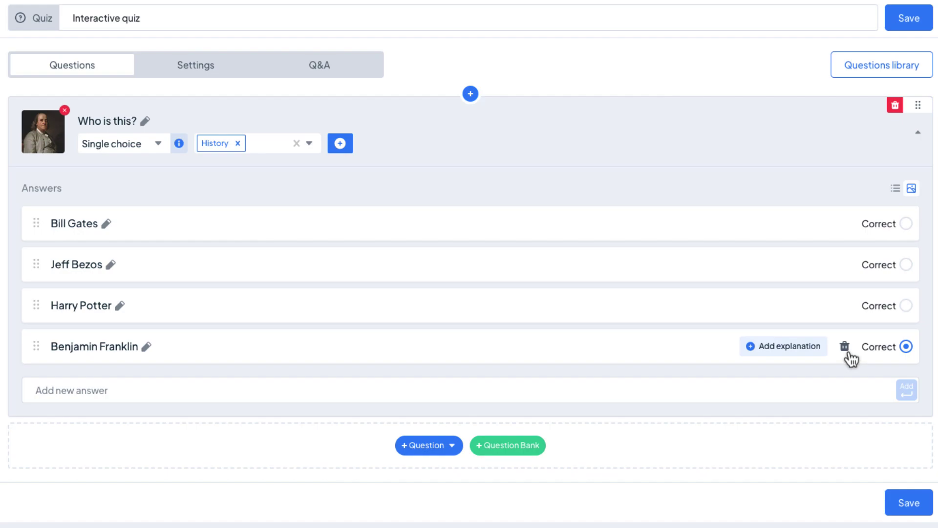
left_click(805, 352)
left_click(789, 305)
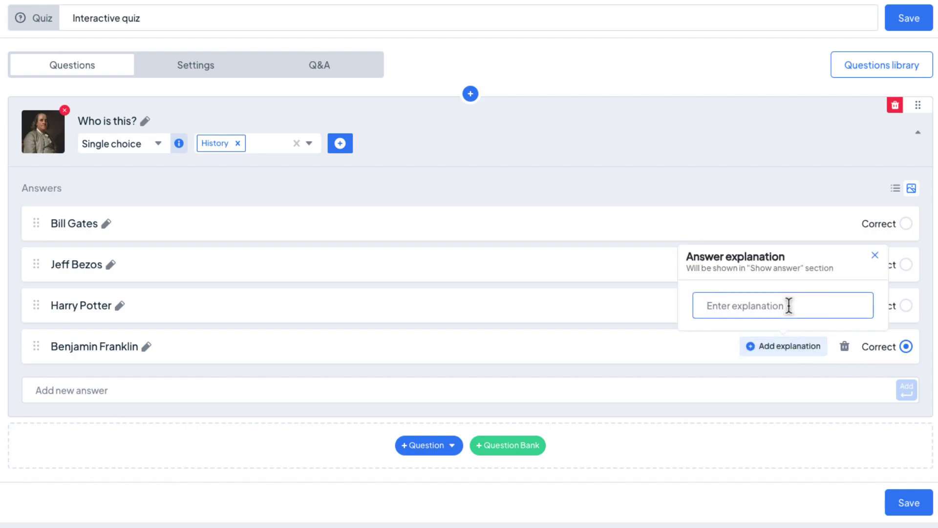
type("The reason why this que")
key("BackSpace")
key("BackSpace")
key("BackSpace")
type("an")
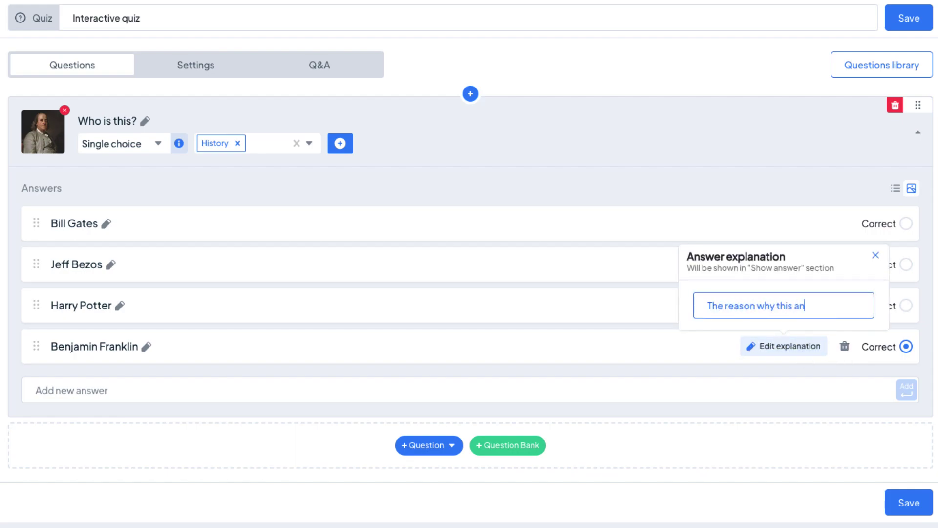
type("swer is correct")
left_click(705, 340)
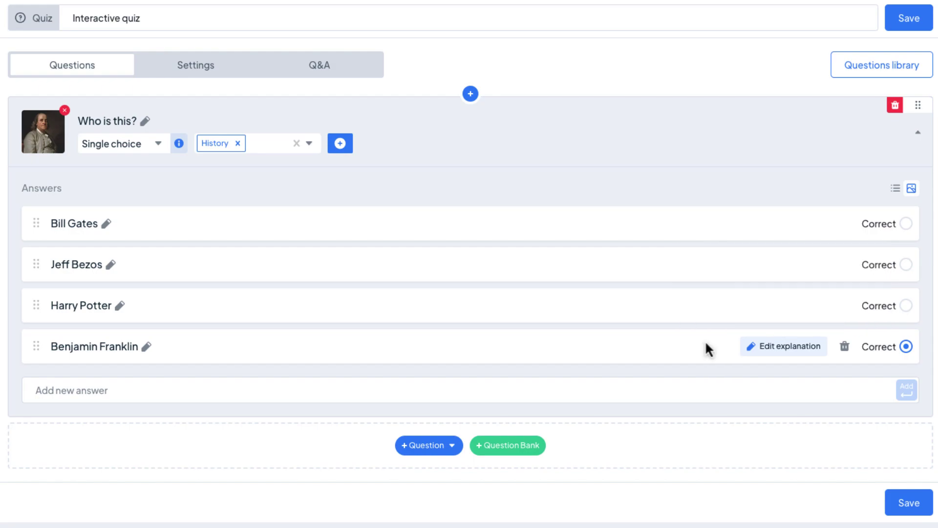
Move Benjamin Franklin above Harry Potter and preview image-card view before returning to list
left_click_drag(41, 349, 43, 305)
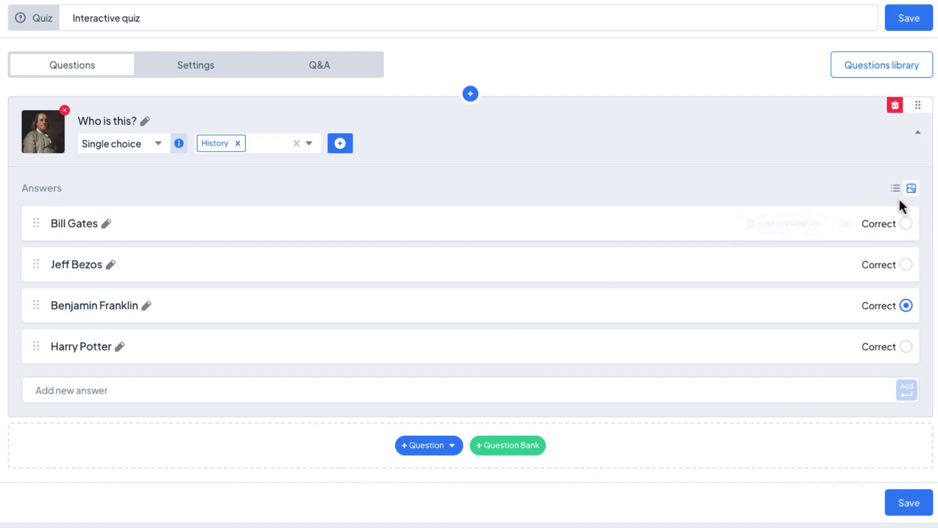
left_click(911, 190)
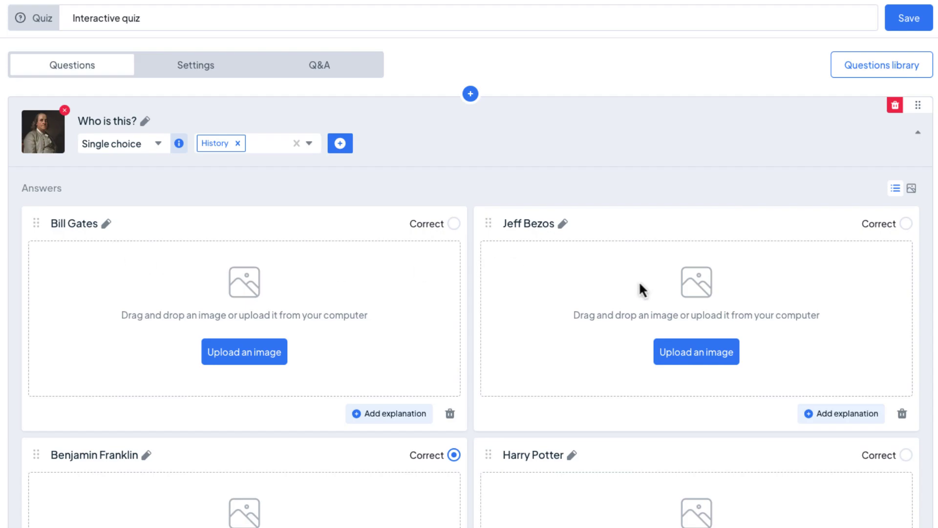
scroll(654, 415, "down", 1)
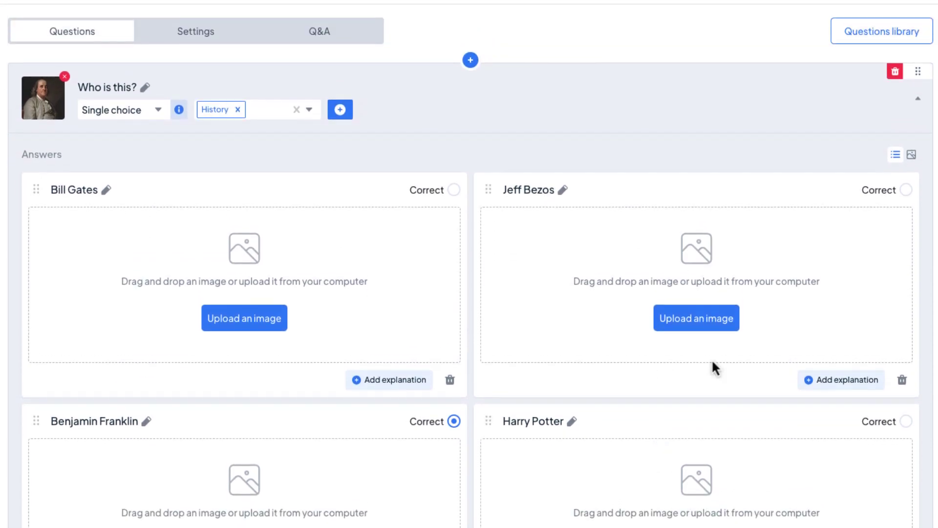
left_click(896, 154)
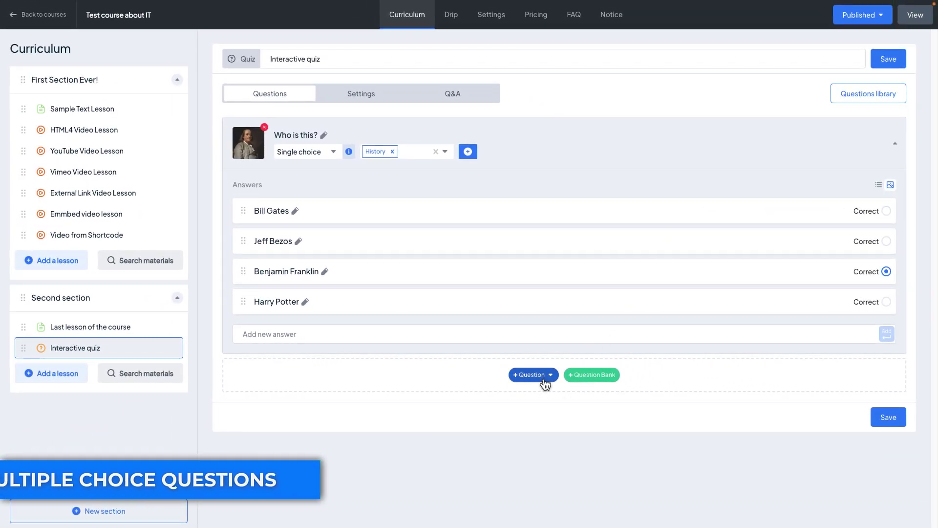
Add a multiple choice question 'Select the countries in Europe' in the Geography category
left_click(532, 374)
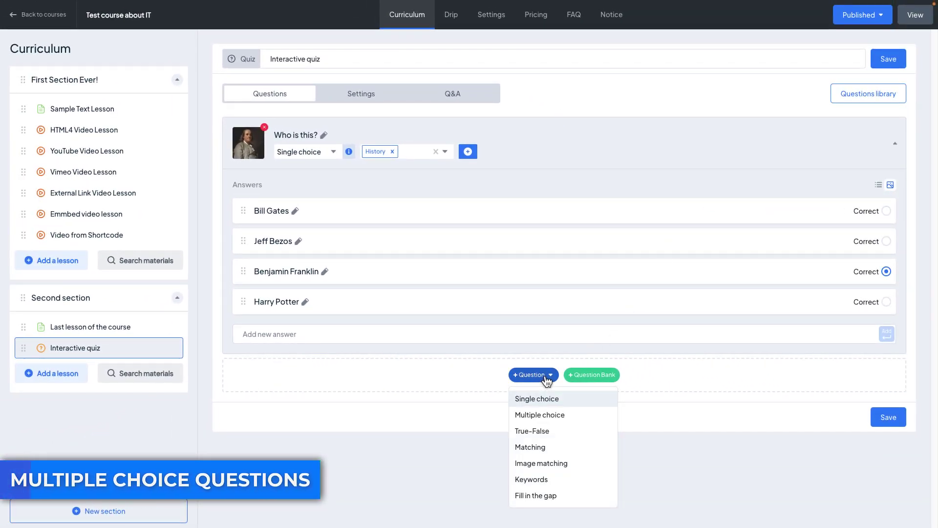
left_click(537, 415)
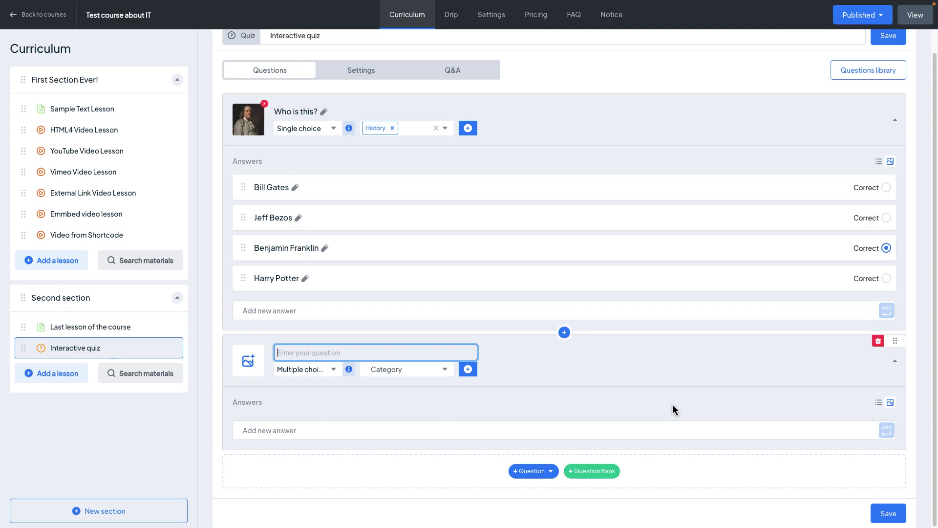
type("Select the countries in Europe")
left_click(410, 369)
left_click(449, 433)
Enter answers Germany, USA, Canada, India and Poland, marking Poland correct
type("Germany")
key("Return")
type("USA")
key("Return")
type("Canada")
key("Return")
type("IndiaPoland")
key("Return")
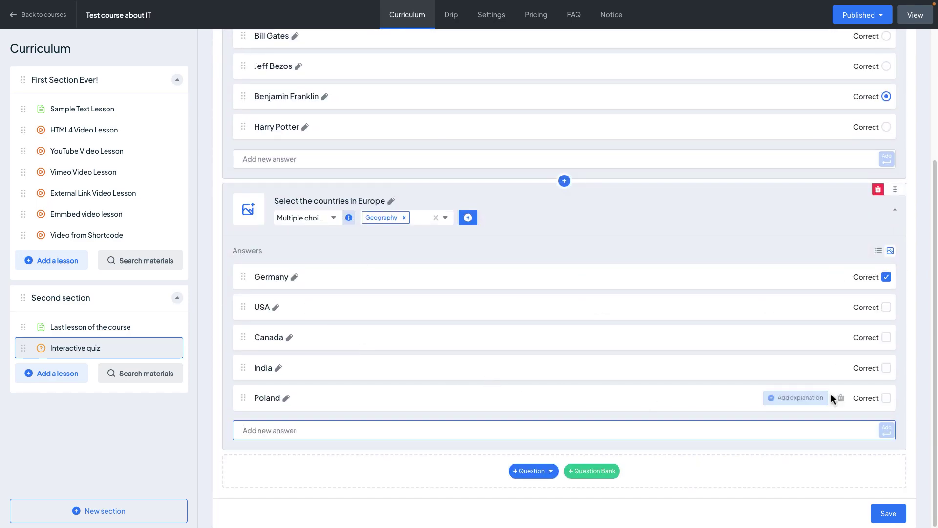
left_click(886, 399)
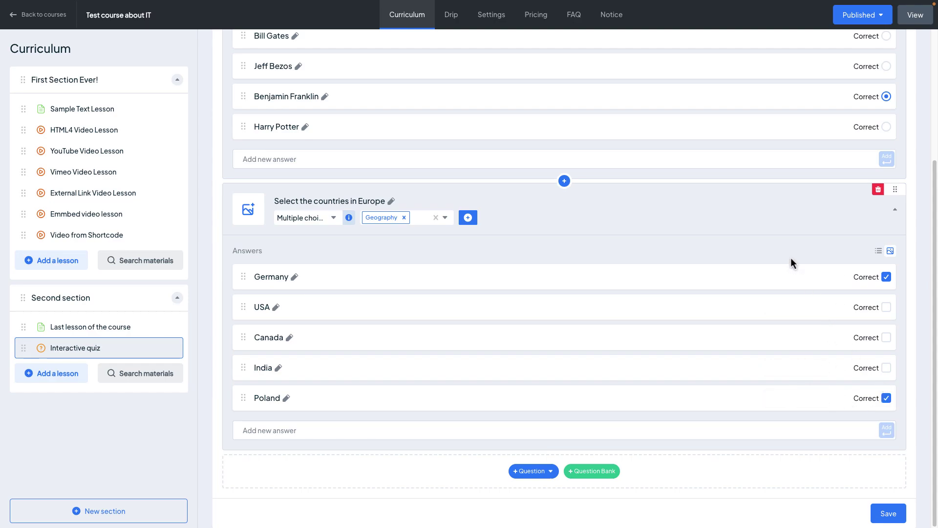
Drag 'Who is this?' below the 'Select the countries in Europe' question
scroll(794, 250, "up", 4)
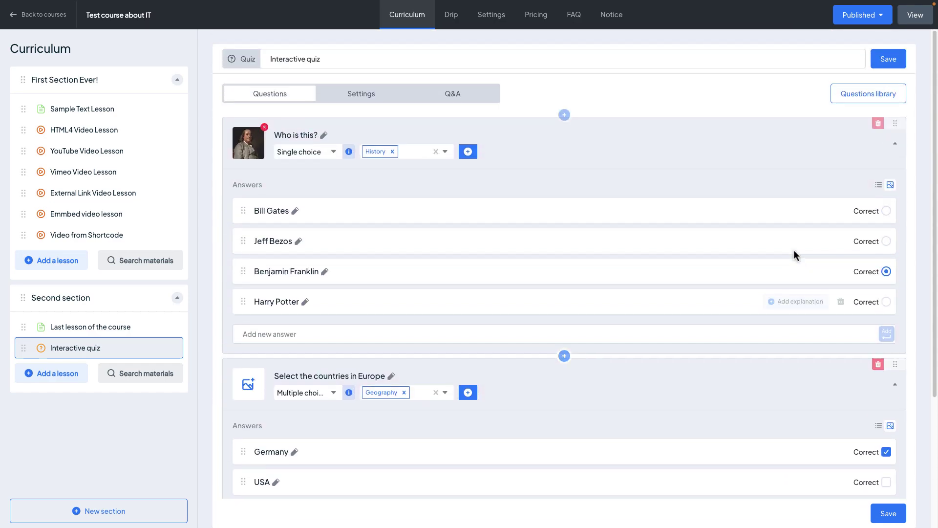
scroll(794, 250, "down", 2)
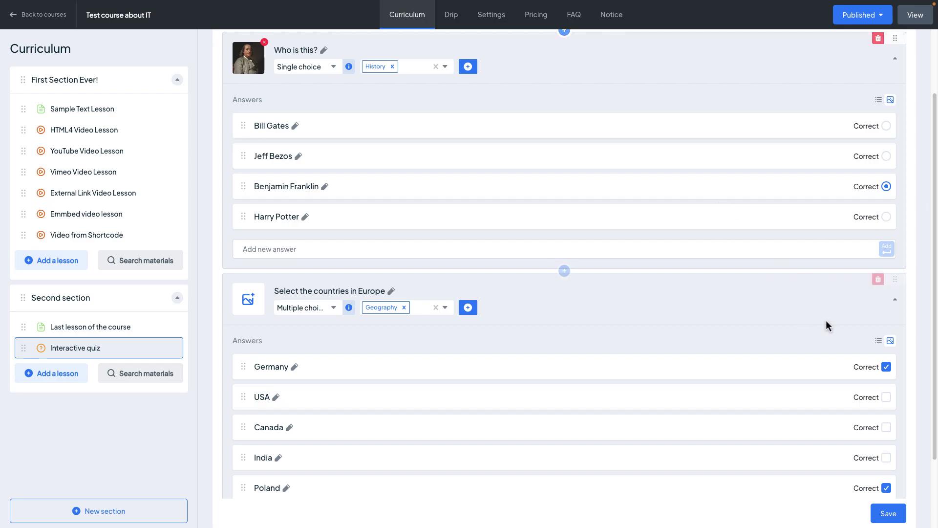
left_click_drag(895, 38, 862, 221)
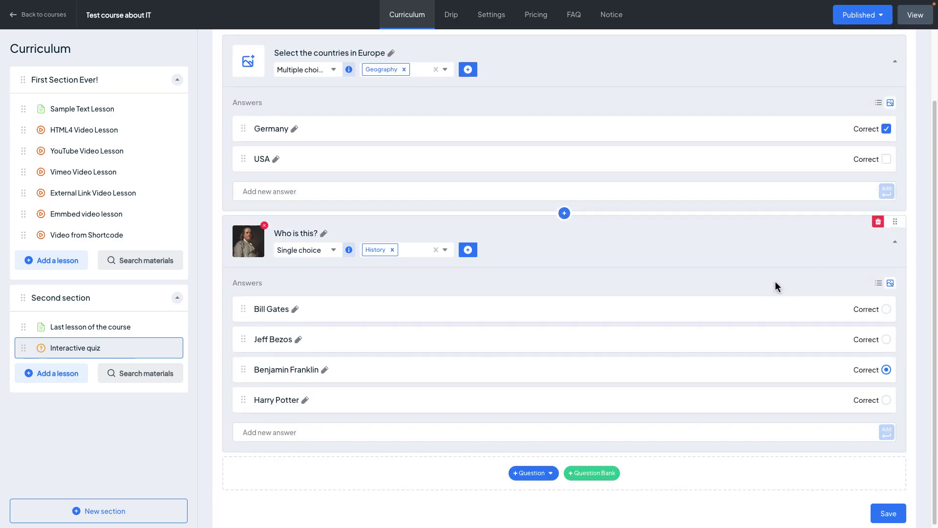
scroll(774, 281, "up", 1)
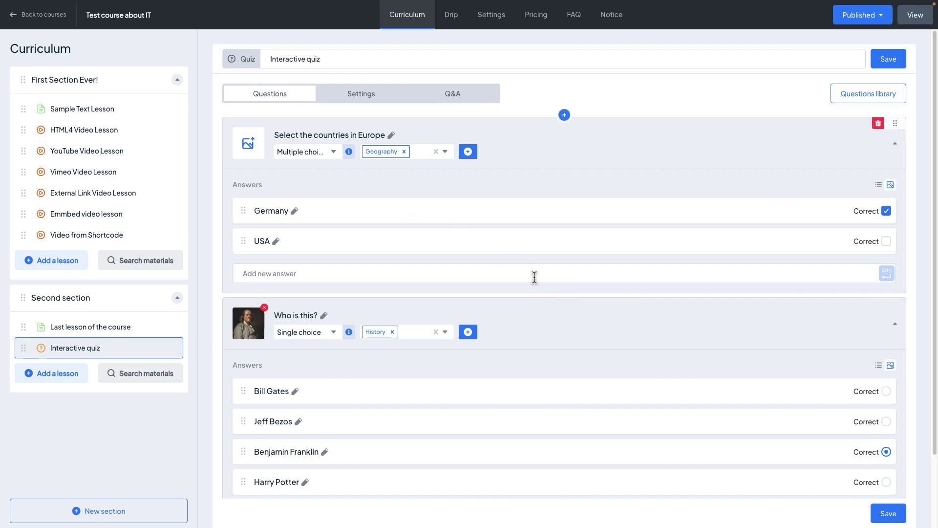
left_click(895, 144)
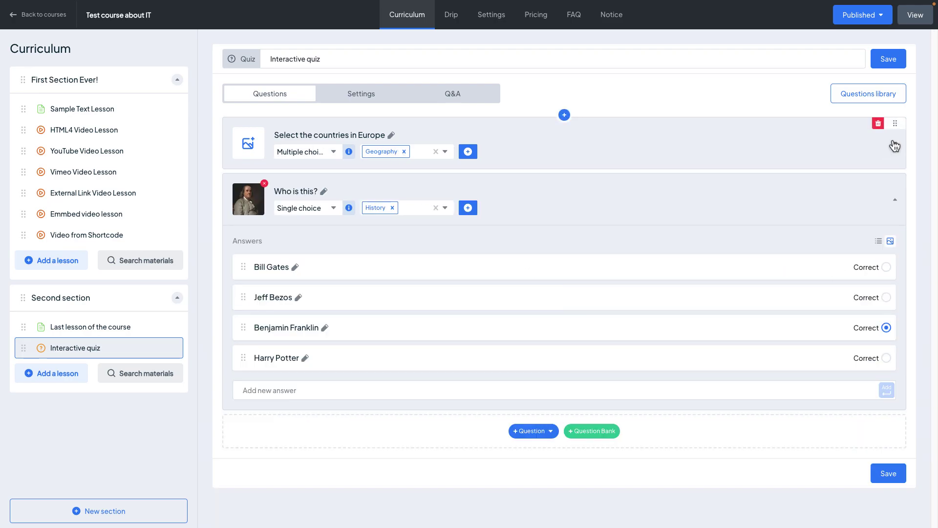
left_click(895, 145)
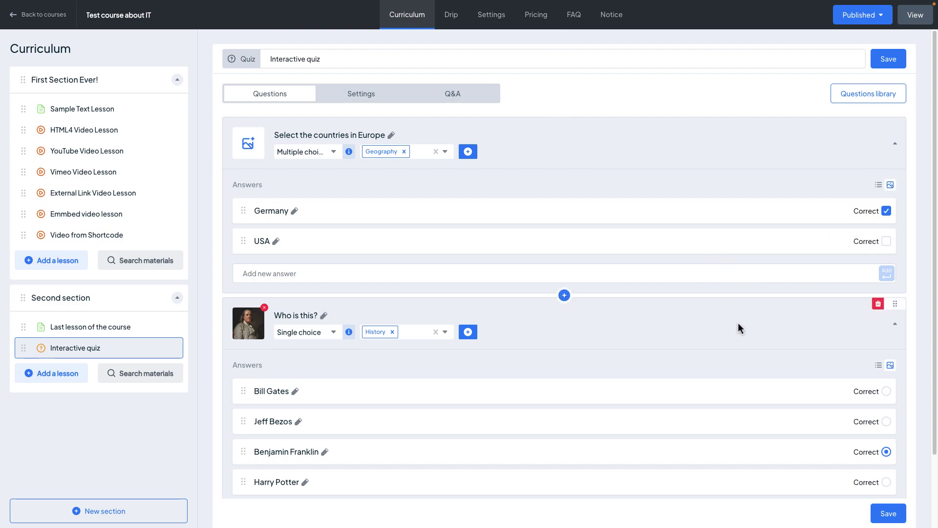
scroll(738, 324, "down", 2)
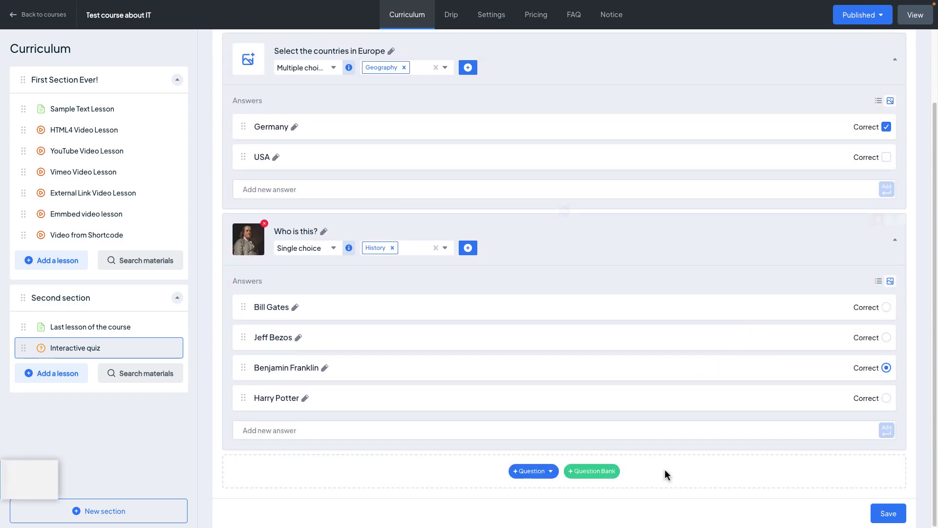
left_click(550, 471)
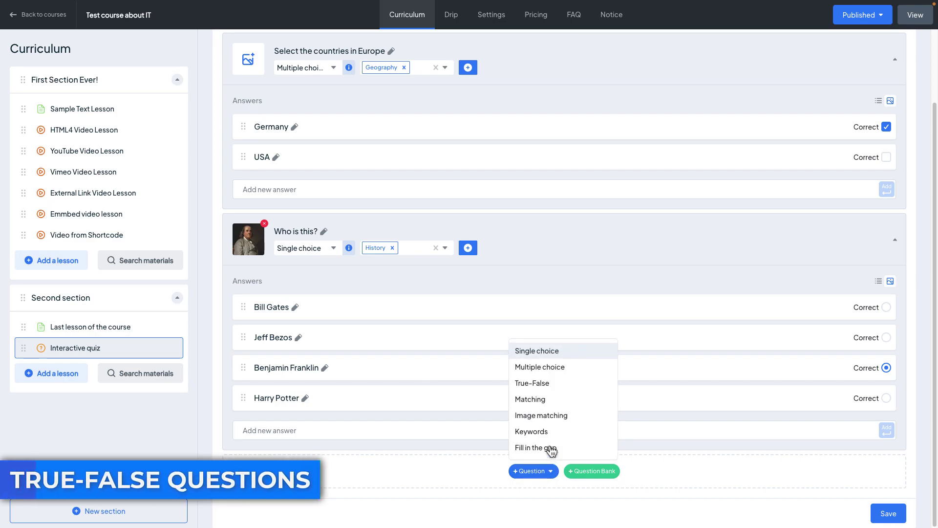
Add a True-False question 'Bill Gates is the Founder of Microsoft.' tagged Computer History and IT
left_click(586, 383)
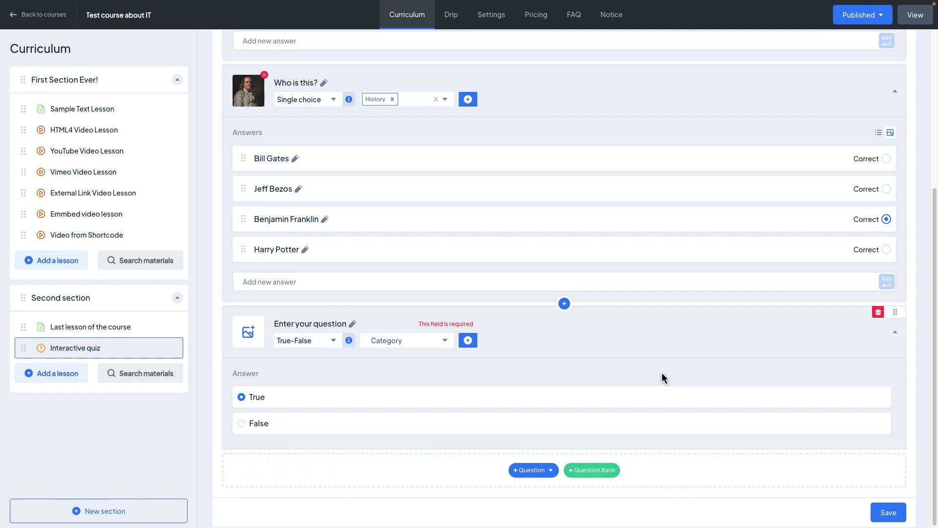
left_click(310, 323)
type("Bill Gates is the Founder of")
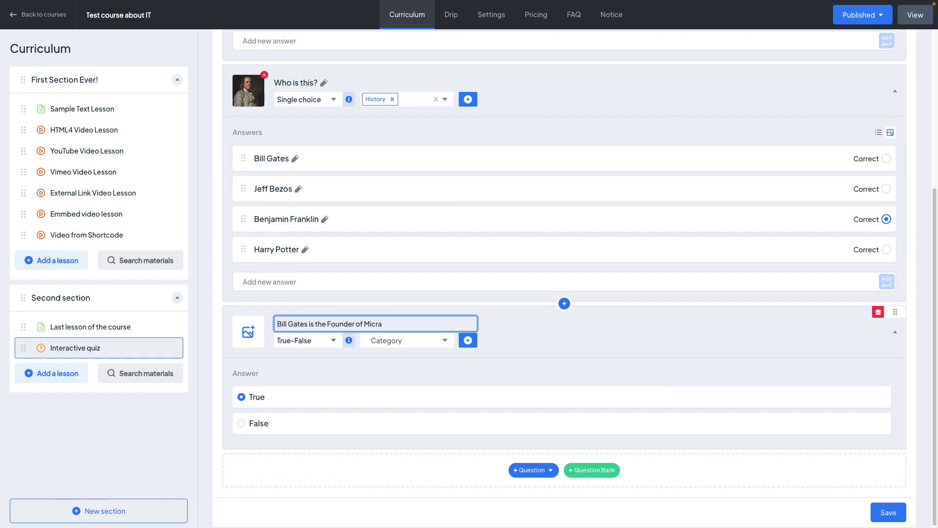
type(" Microsoft.")
left_click(407, 340)
left_click(408, 383)
left_click(409, 442)
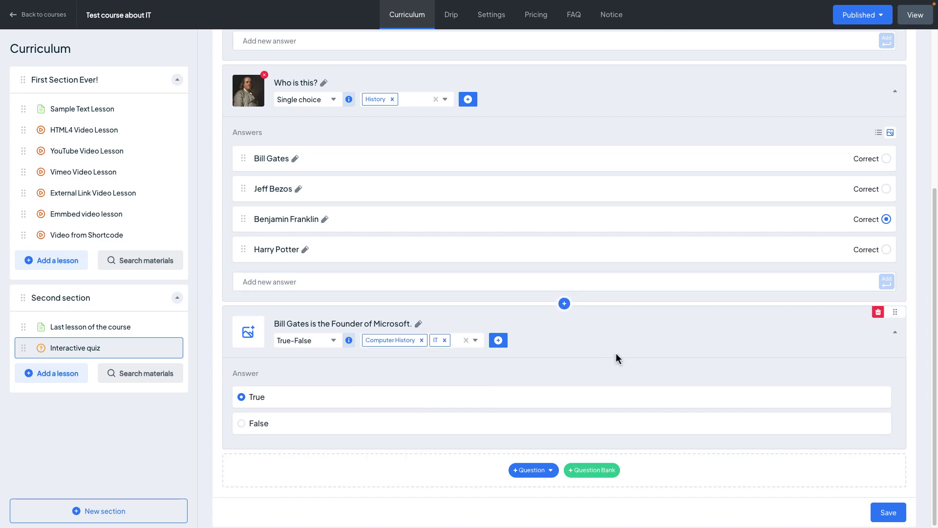
Add a Matching question titled 'Choose the correct pairs'
left_click(537, 469)
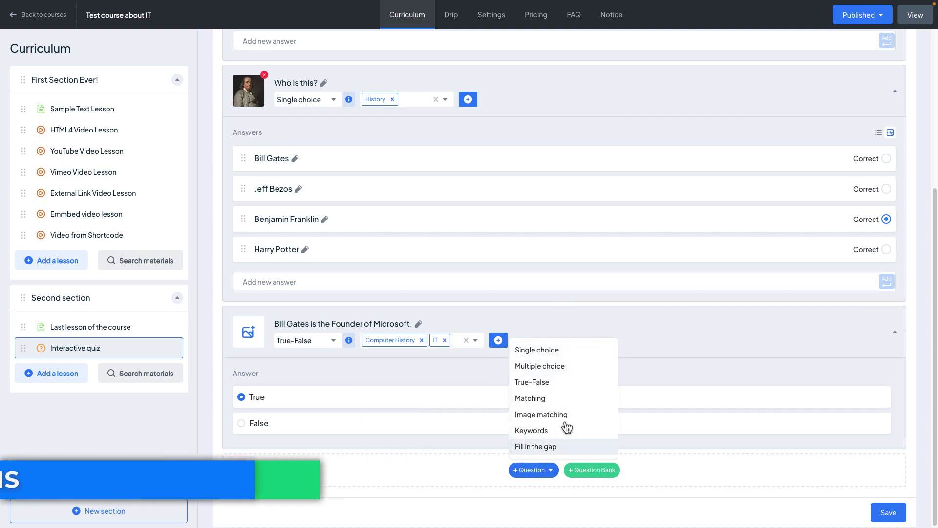
left_click(575, 403)
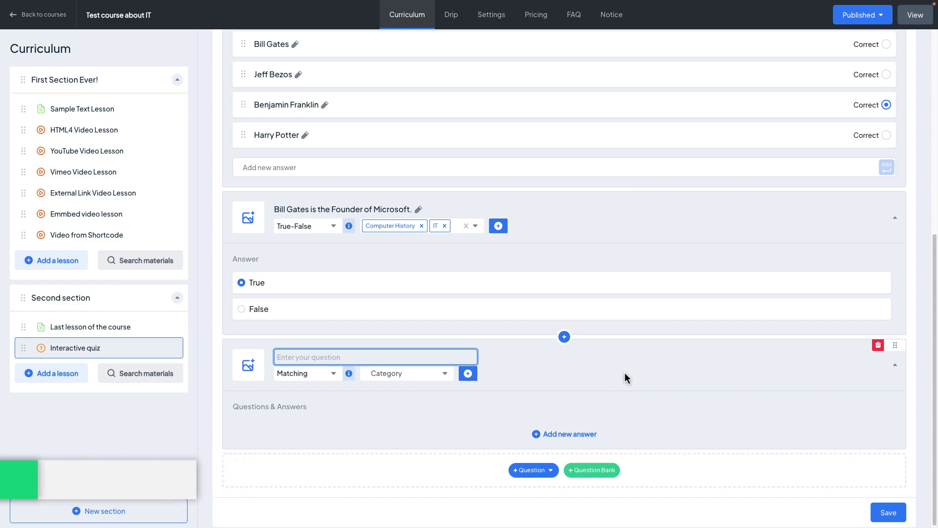
type("Choose the correct pairs")
left_click(564, 433)
Enter the pairs Bill–Gates, Benjamin–Franklin, Alexander–Pushkin and Steve–Jobs
left_click(303, 403)
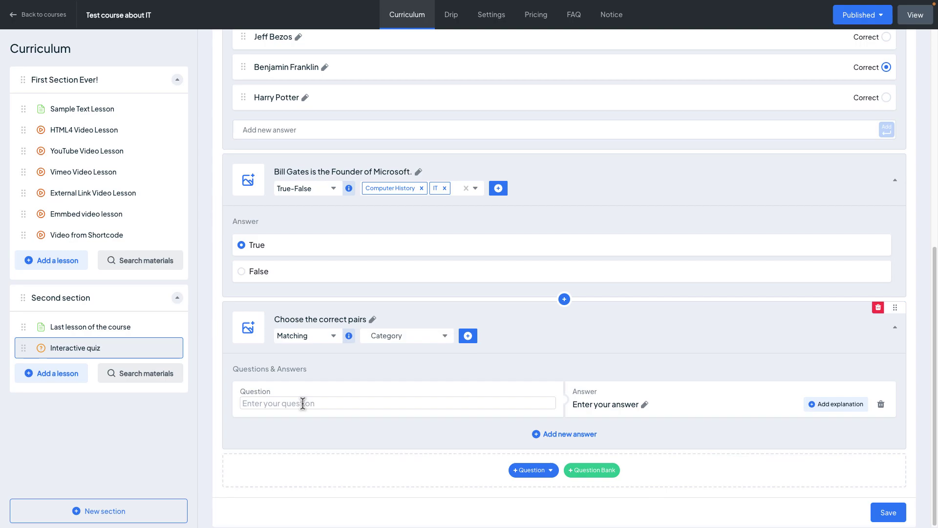
type("Bill")
key("Tab")
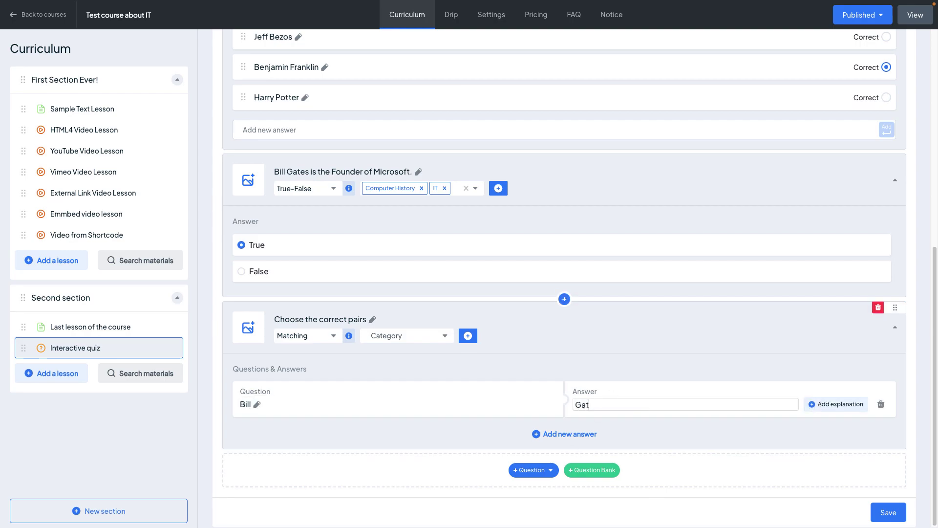
type("Gates")
key("Return")
type("Benjam=n")
key("Tab")
type("Franklin")
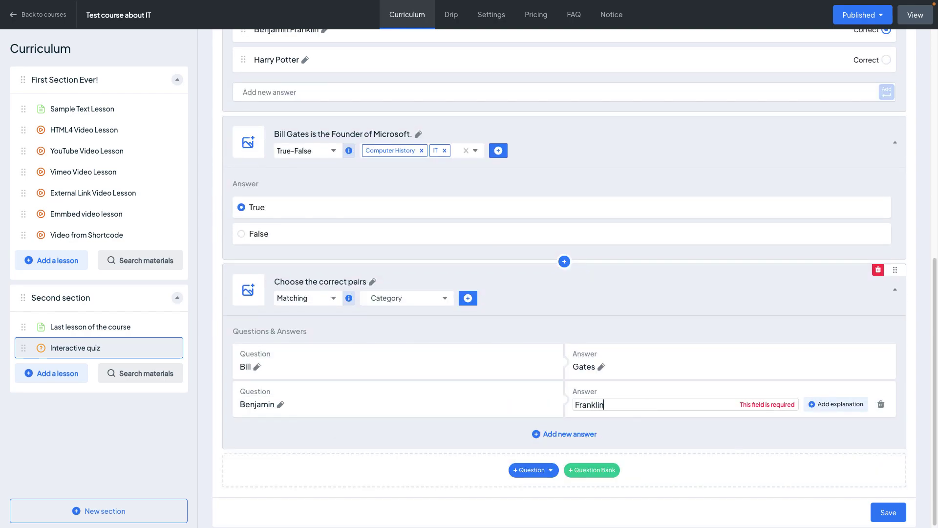
key("Return")
type("Alexander")
key("Tab")
type("Pushkin")
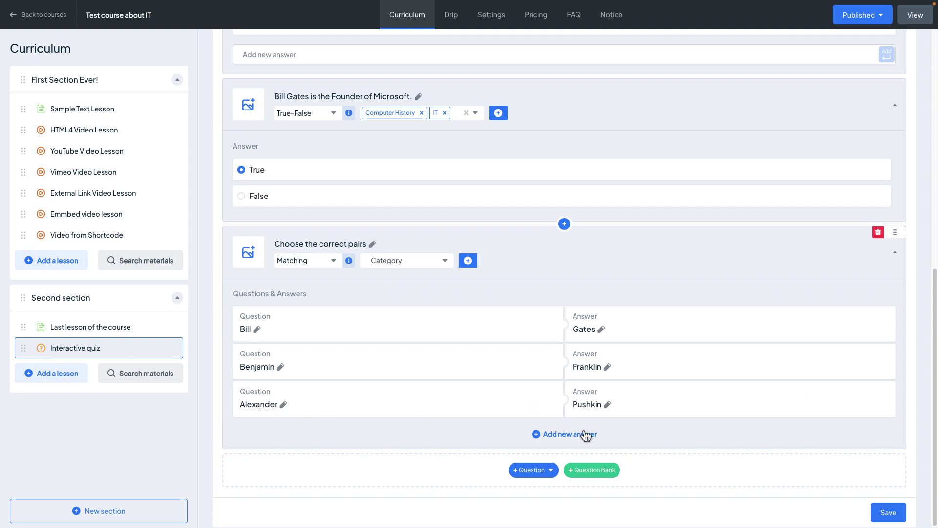
key("Return")
type("Steve")
key("Tab")
type("Jobs")
left_click(629, 436)
Tag the matching question with the History category
left_click(433, 225)
left_click(406, 261)
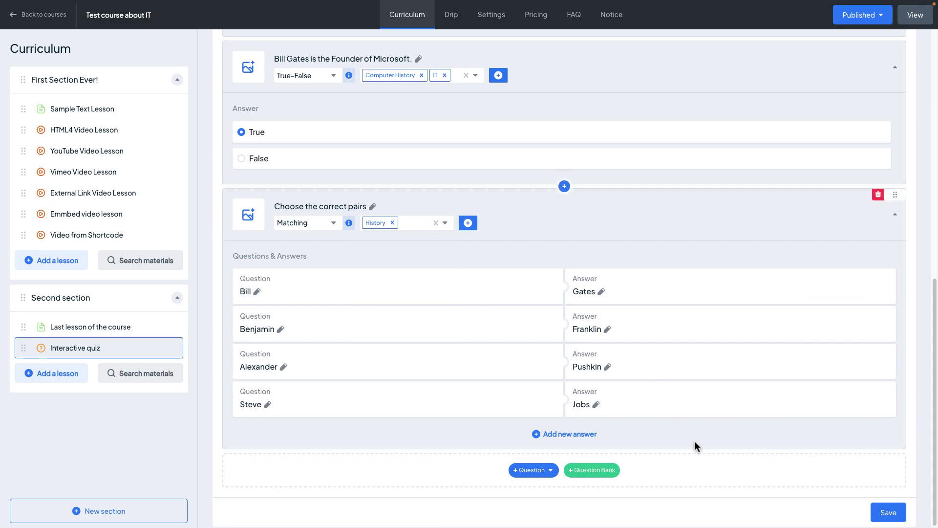
scroll(694, 440, "up", 10)
From the History-filtered question library, add 'Choose the correct pairs' and both 'Who is this?' questions
left_click(894, 92)
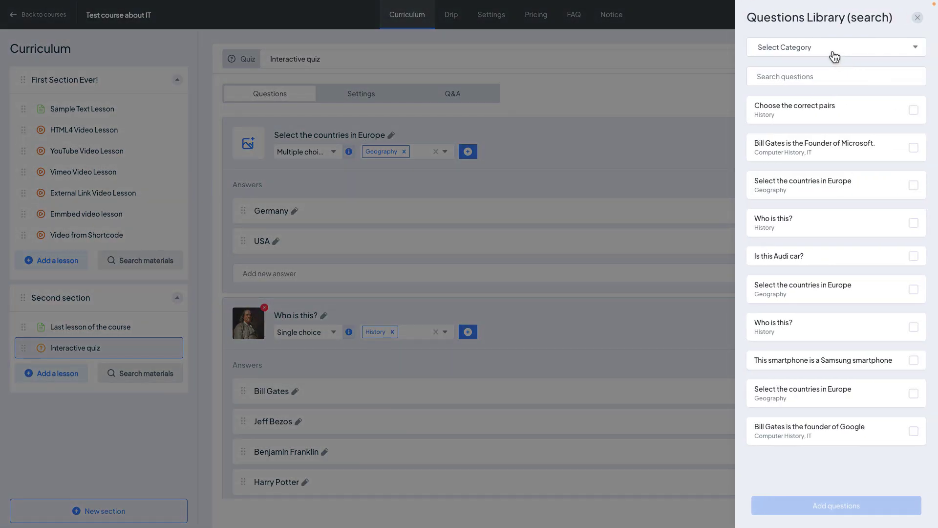
left_click(833, 53)
left_click(814, 131)
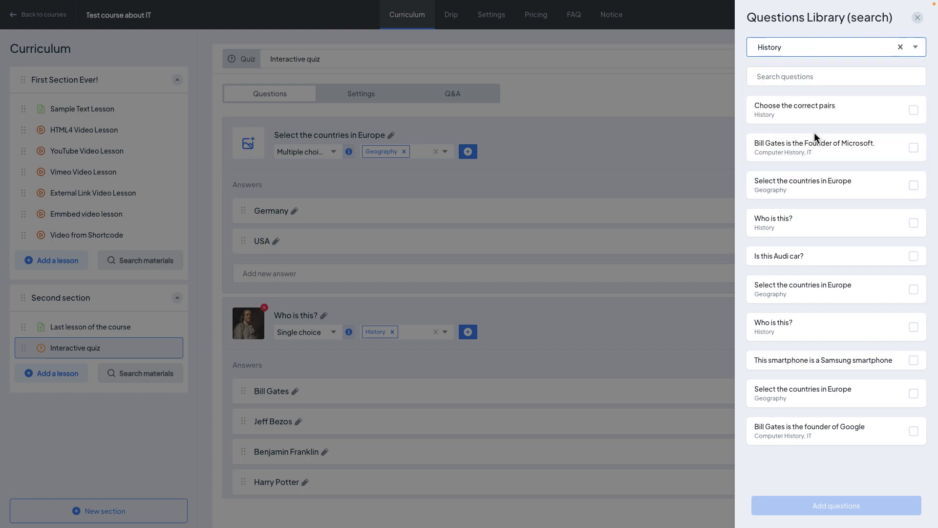
left_click(901, 119)
left_click(901, 149)
left_click(901, 178)
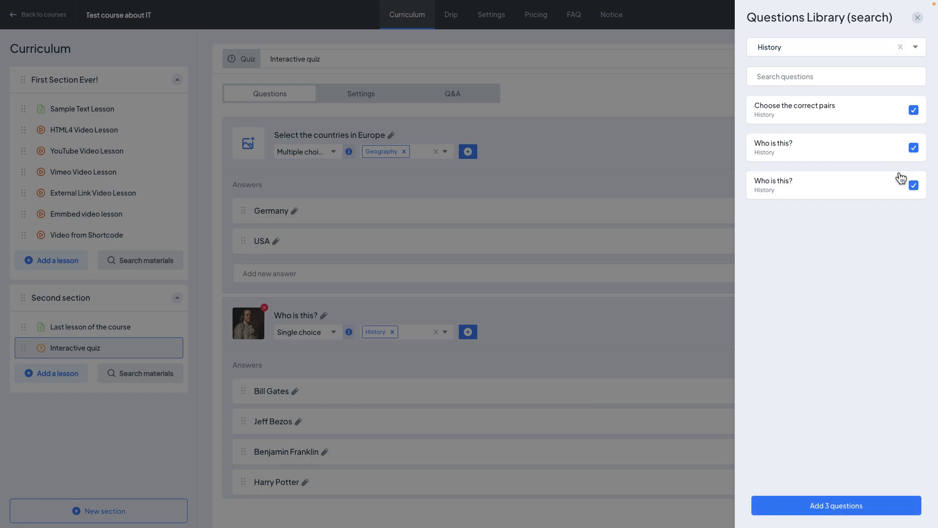
left_click(827, 507)
left_click(918, 19)
scroll(589, 306, "down", 10)
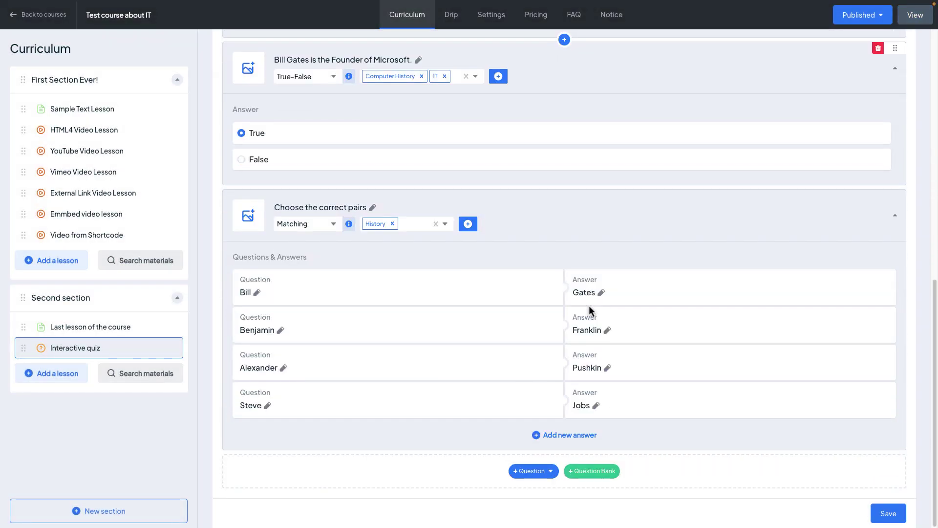
Add an Image matching question titled 'Match the pictures'
left_click(545, 474)
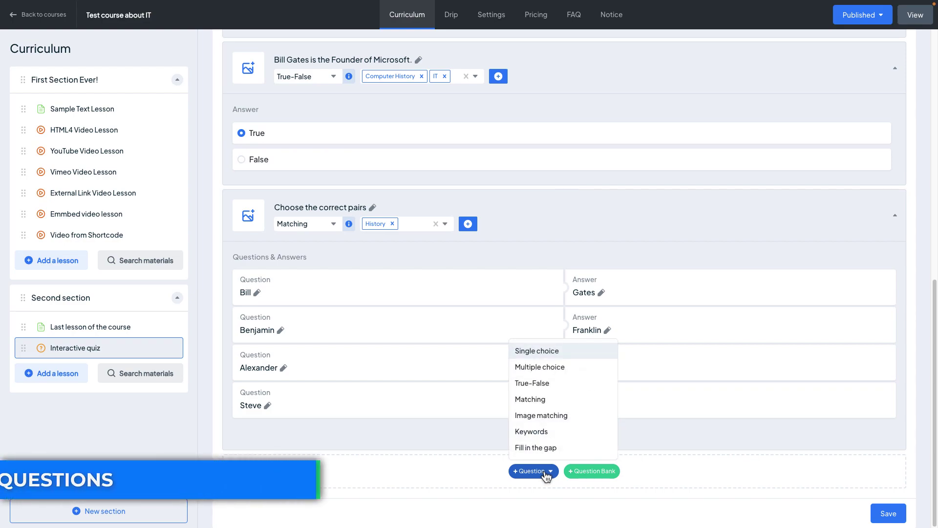
left_click(566, 417)
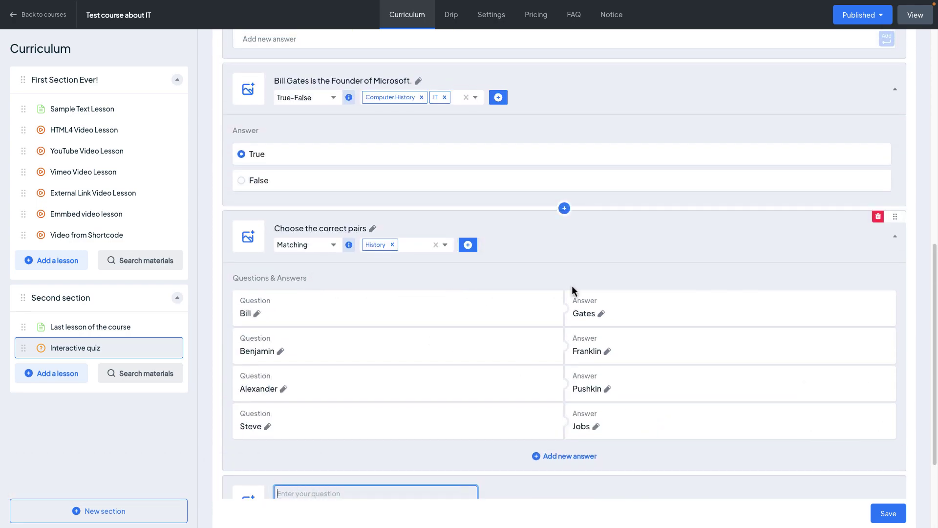
scroll(572, 284, "down", 3)
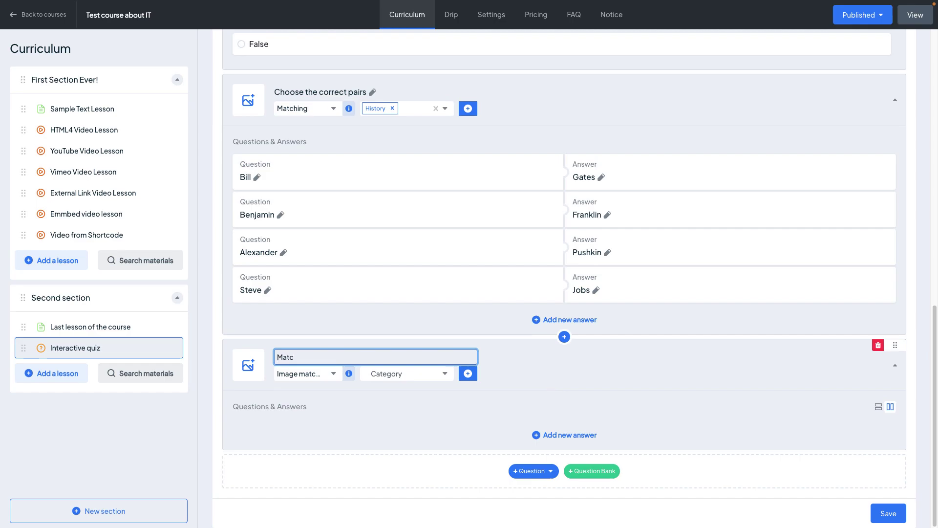
type("es")
left_click(565, 437)
Fill the first row with a car photo as question and the Audi logo as answer
scroll(565, 437, "down", 3)
left_click(407, 358)
left_click(400, 290)
left_click(425, 279)
left_click(637, 358)
left_click(730, 357)
left_click(403, 291)
left_click(636, 359)
Add a second row pairing a smartphone photo with the Samsung logo
left_click(567, 434)
scroll(566, 435, "down", 3)
left_click(397, 357)
left_click(401, 276)
left_click(636, 358)
left_click(730, 357)
left_click(401, 265)
left_click(637, 358)
Try the grid and row answer layouts, leaving the answers in rows
scroll(705, 420, "up", 1)
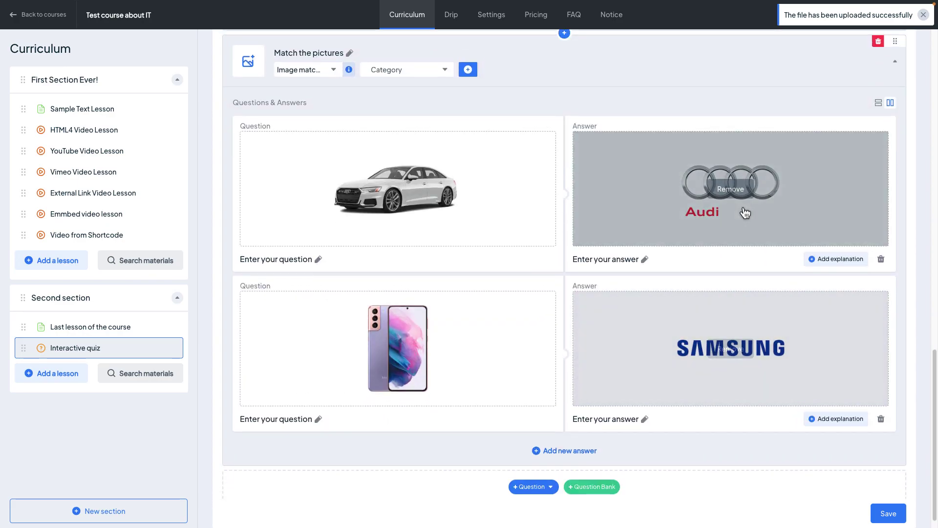
left_click(878, 103)
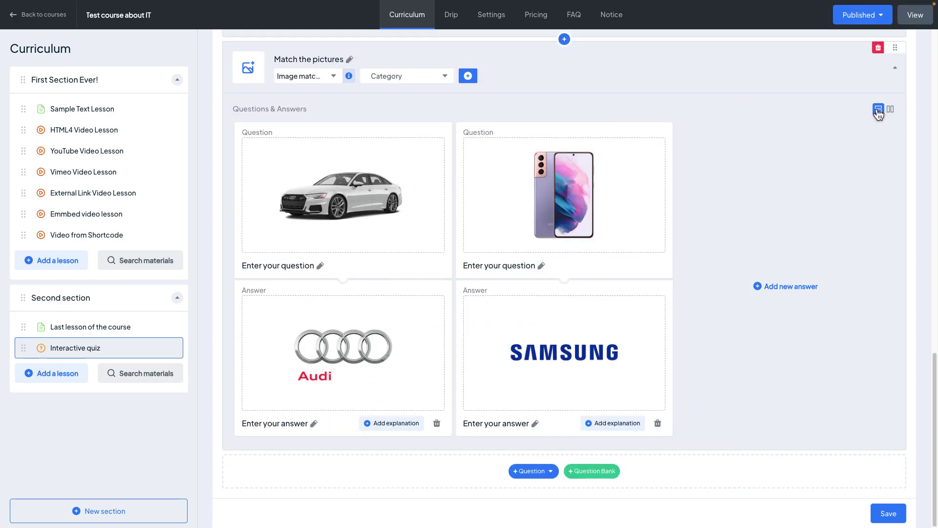
left_click(878, 110)
left_click(890, 109)
left_click(877, 110)
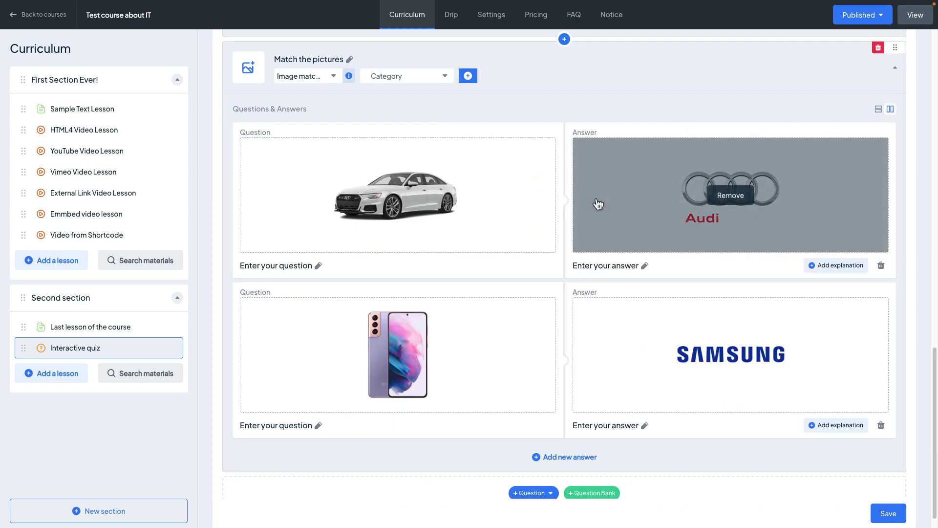
scroll(576, 262, "down", 1)
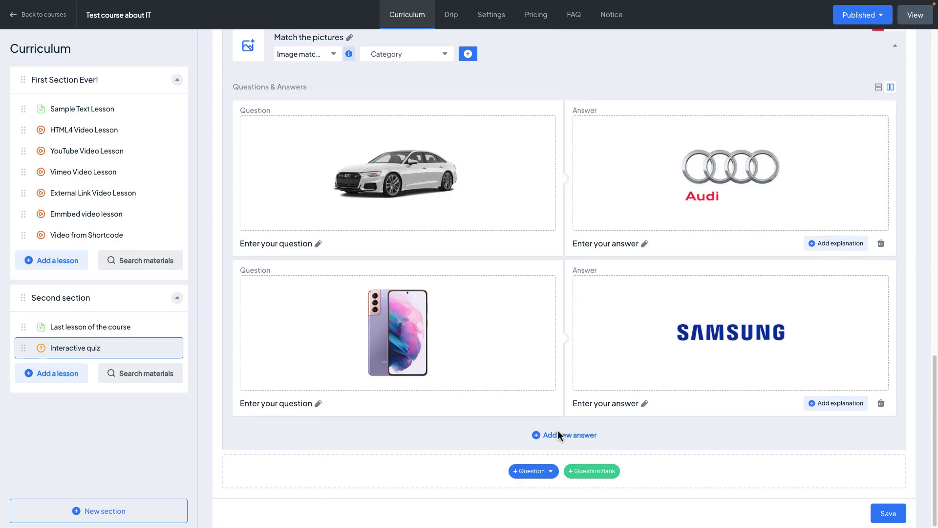
Add a Geography Keywords question about the USA's neighbours with answers Canada and Mexico
left_click(552, 471)
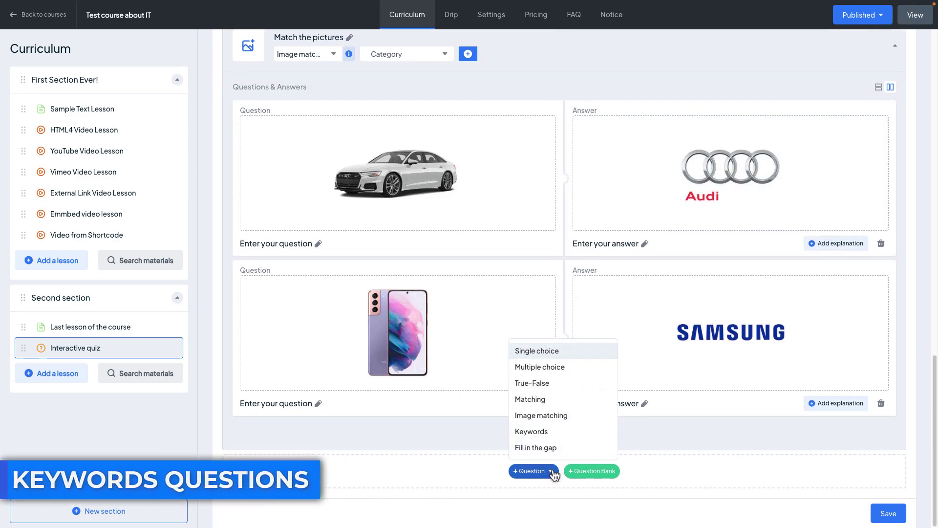
left_click(567, 432)
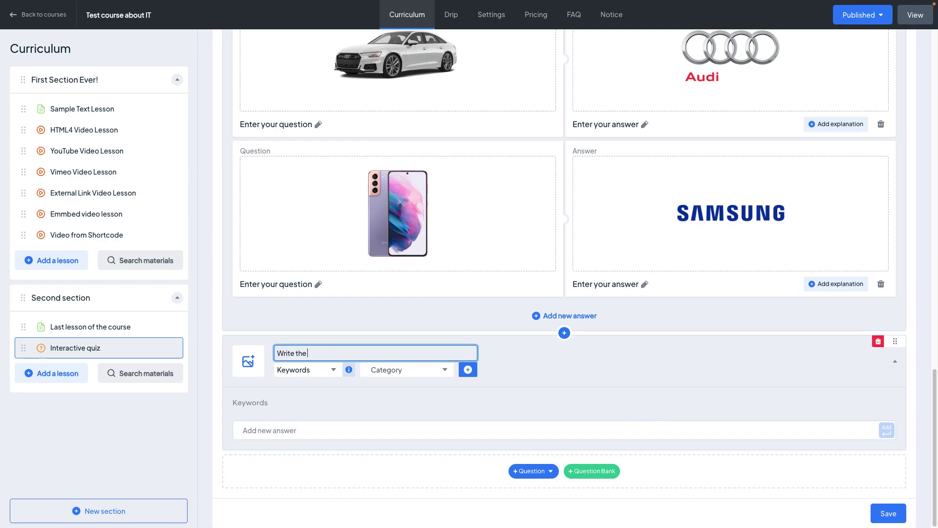
left_click(386, 369)
left_click(400, 431)
left_click(430, 430)
type("Canada")
key("Return")
type("Mexico")
key("Return")
Add a fill-in-the-gap question using the pasted Deborah example sentence, in a new Grammar category
scroll(652, 405, "down", 1)
left_click(533, 470)
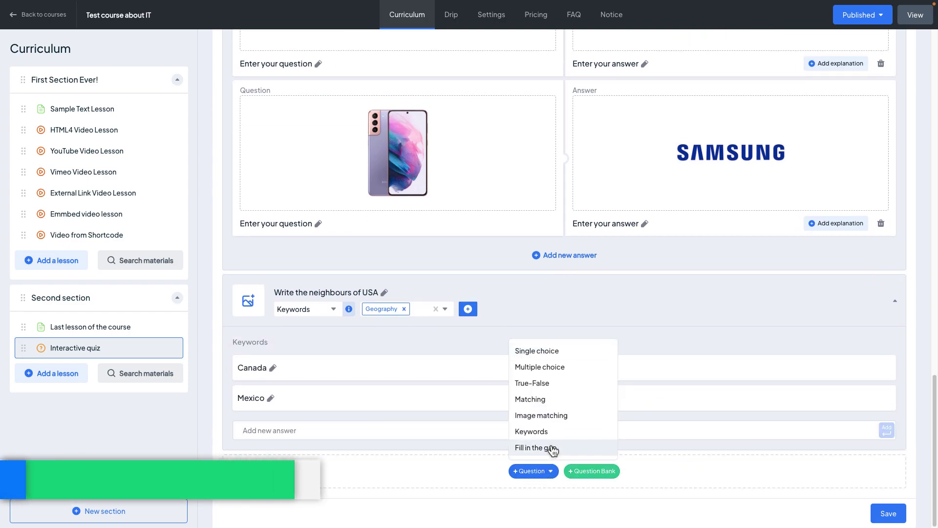
left_click(589, 454)
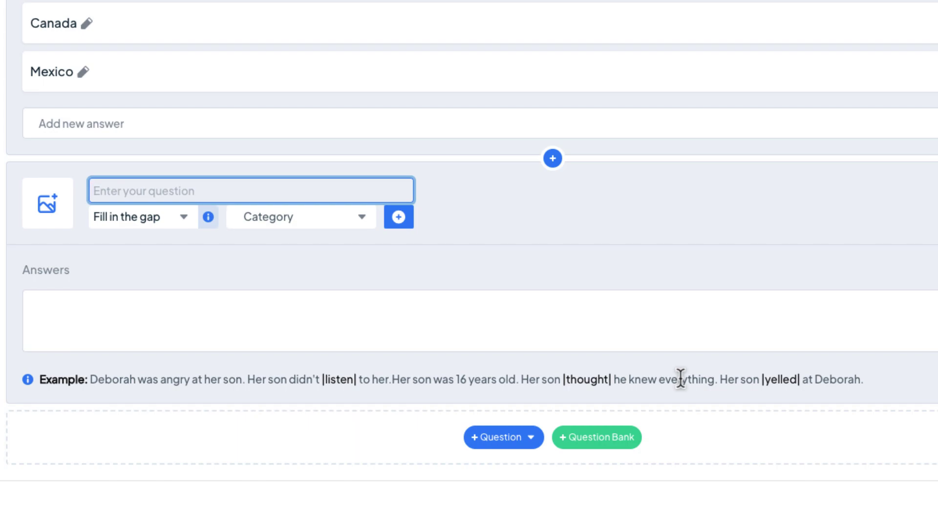
left_click_drag(90, 380, 864, 380)
key("ctrl+c")
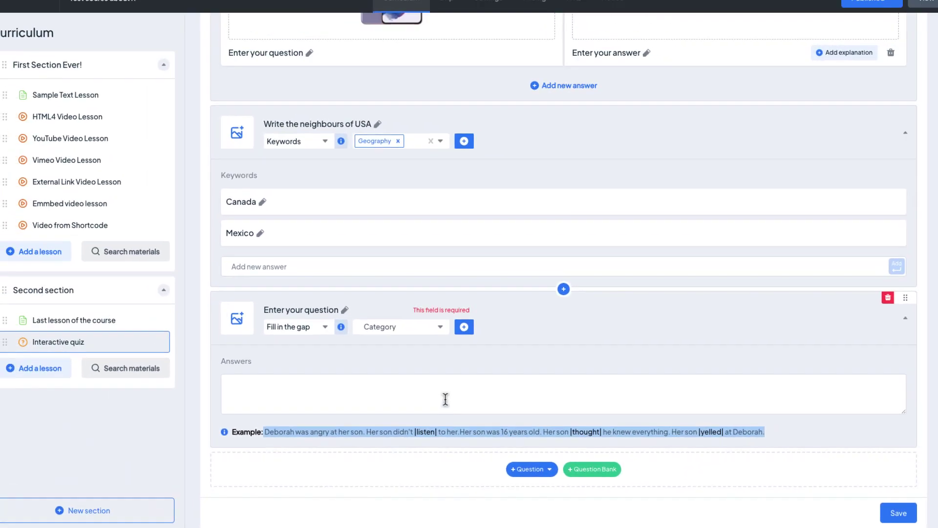
left_click(401, 318)
key("ctrl+v")
left_click(468, 333)
type("Grammar")
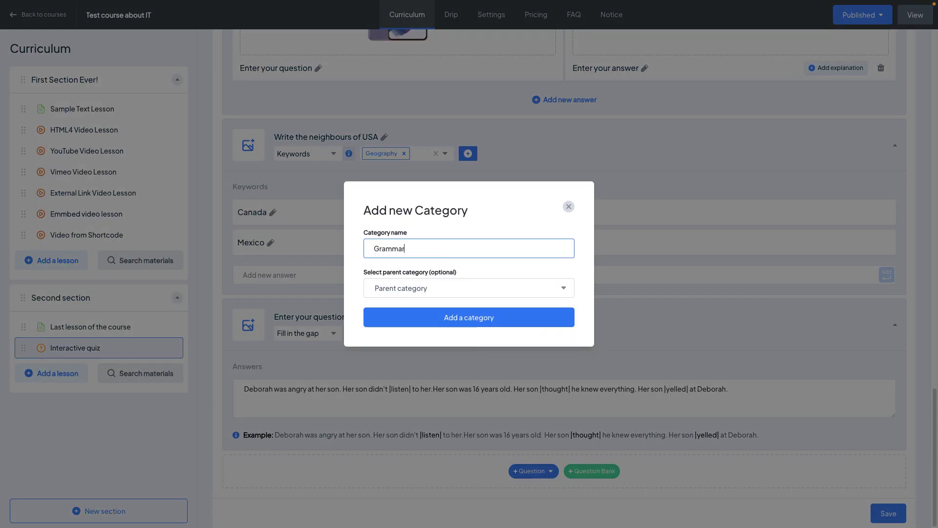
key("Return")
left_click(640, 333)
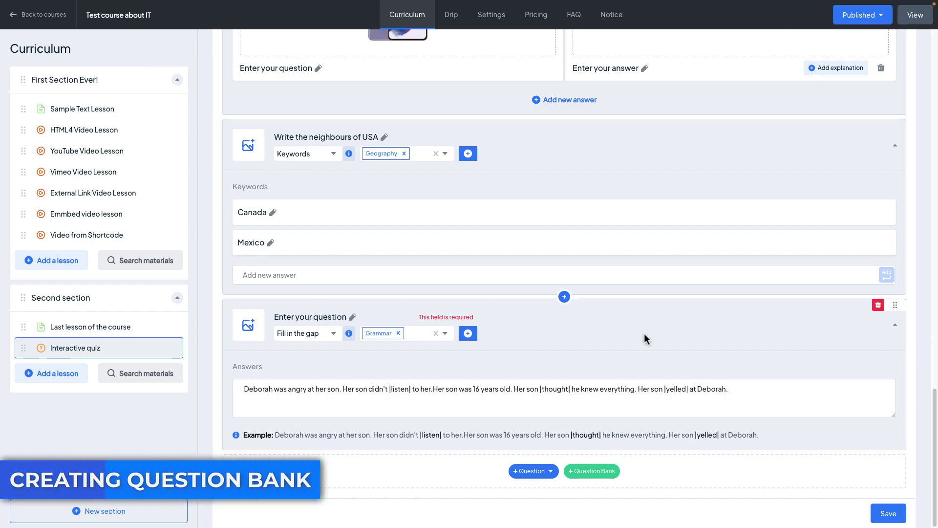
left_click(588, 472)
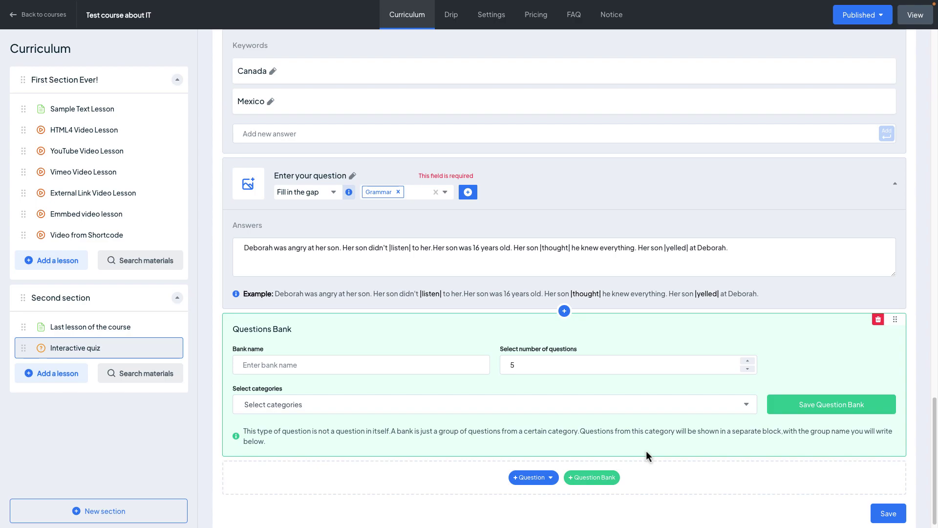
Save a question bank 'Interactive questions Bank' drawing 8 questions from Grammar
left_click(442, 366)
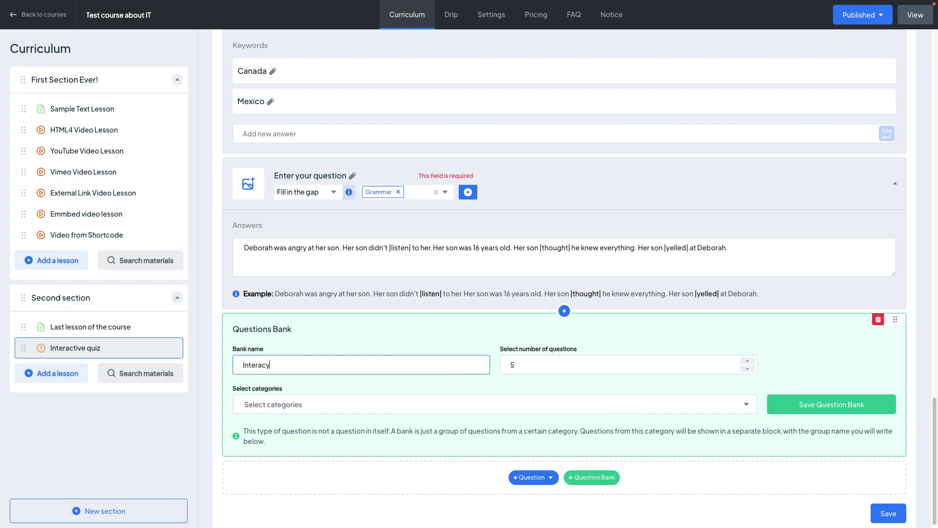
type("Interactive questions Bank")
triple_click(747, 361)
left_click(488, 404)
left_click(329, 455)
left_click(804, 404)
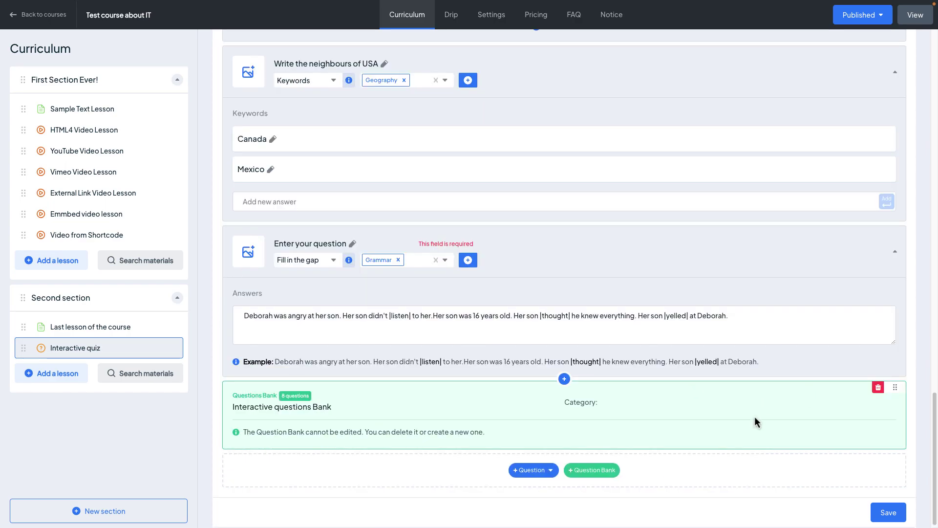
scroll(753, 418, "up", 10)
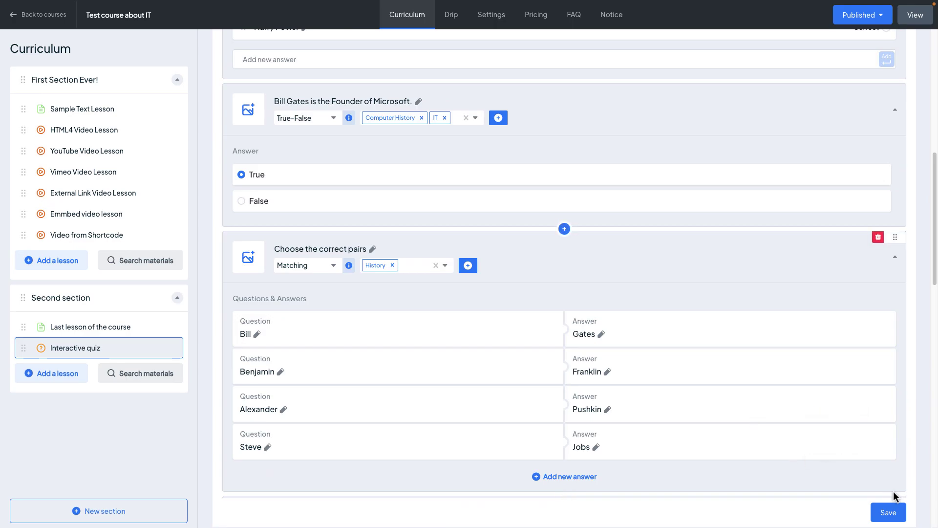
scroll(775, 364, "up", 8)
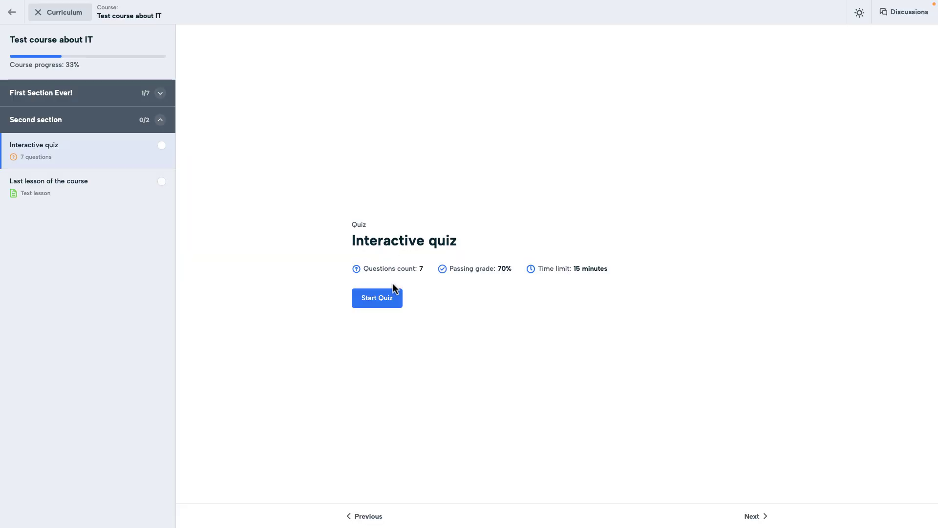
Start the quiz, tick Germany and Canada as European, and answer True for Bill Gates
left_click(386, 297)
left_click(390, 83)
left_click(393, 127)
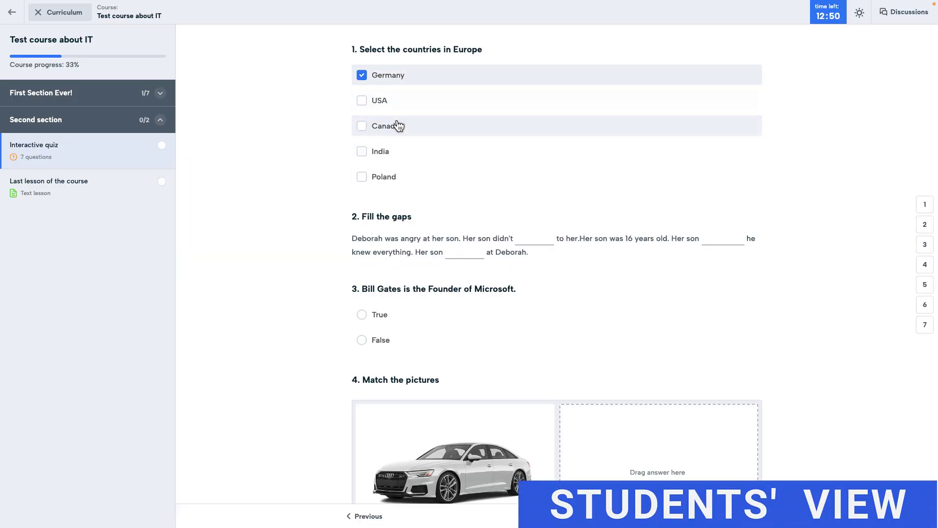
scroll(424, 207, "down", 1)
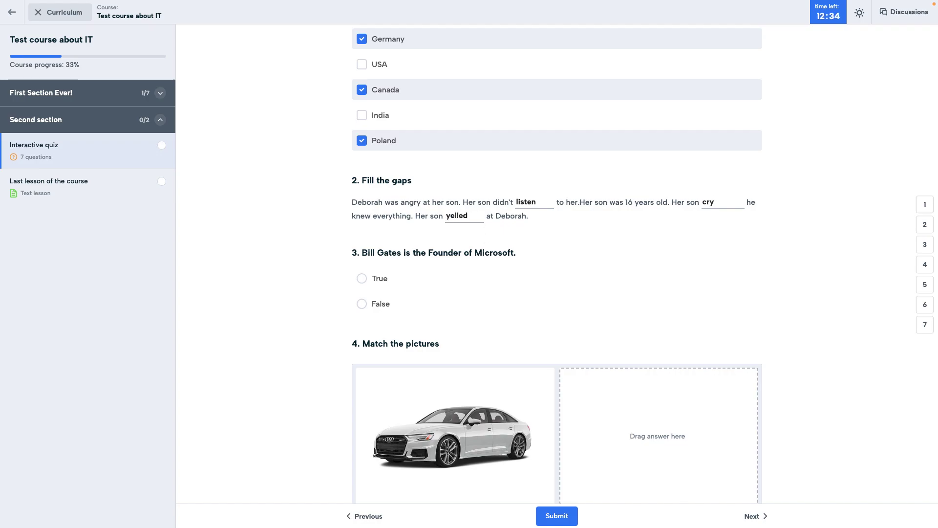
scroll(429, 222, "down", 3)
left_click(391, 181)
scroll(413, 211, "down", 4)
Drag two matching cards into place and enter keywords Canada and mexico
left_click_drag(427, 431, 656, 200)
left_click_drag(395, 425, 635, 364)
scroll(617, 323, "down", 5)
type("Canada")
key("Return")
type("mexico")
key("Return")
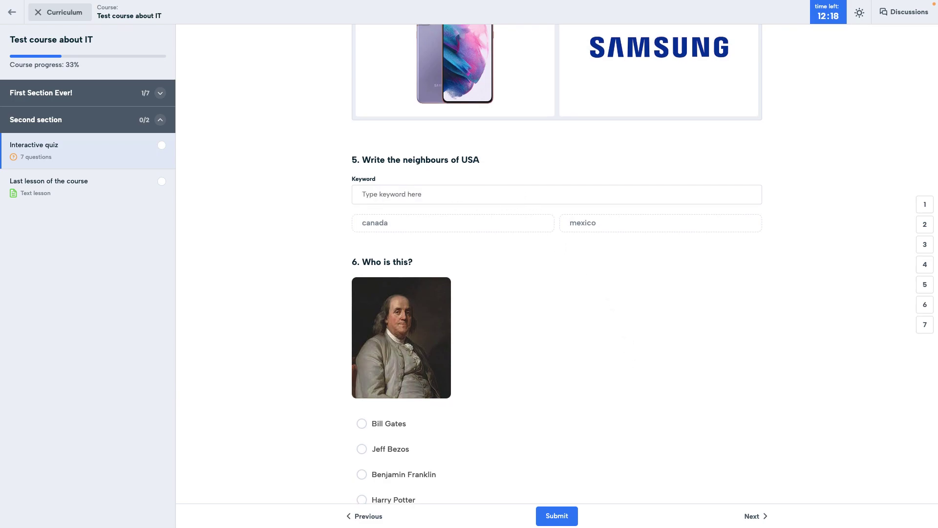
Choose Jeff Bezos for the portrait, pair Jobs with Steve, and submit the quiz
scroll(507, 266, "down", 4)
left_click(517, 303)
scroll(518, 308, "down", 3)
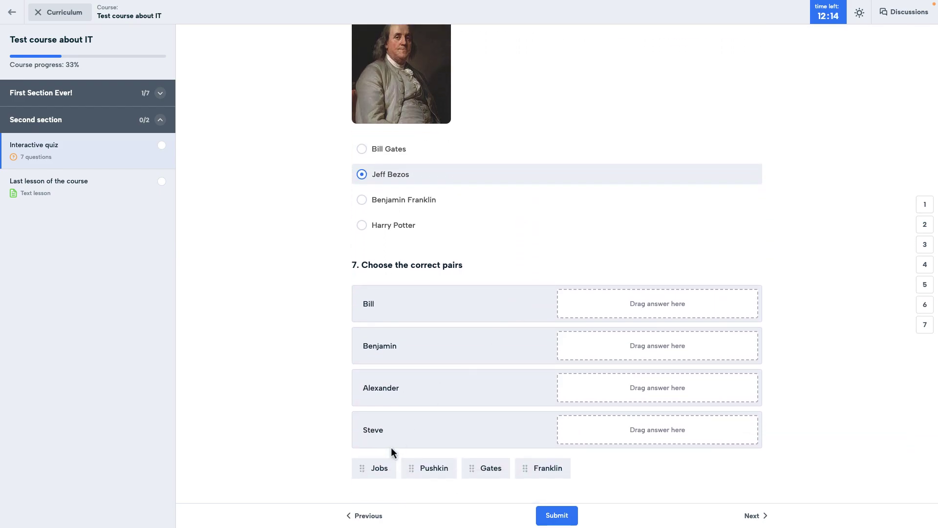
left_click_drag(380, 470, 647, 330)
left_click(557, 515)
Confirm the quiz submission and open the Interactive quiz's settings
left_click(562, 295)
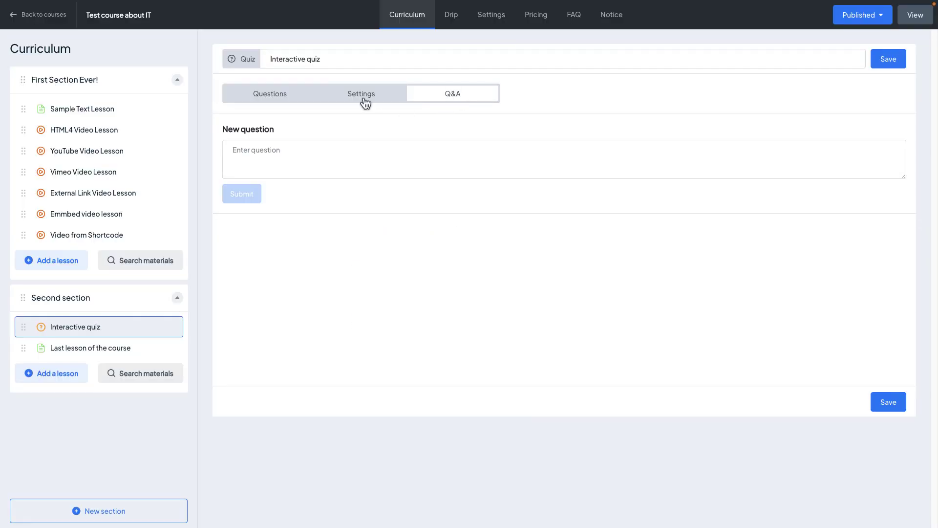
left_click(363, 98)
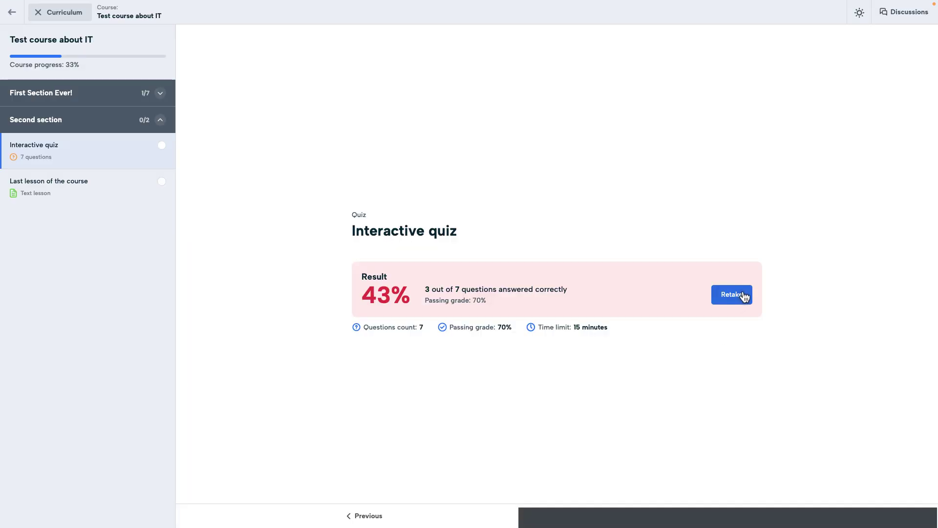
Retake the quiz, tick Germany, Canada and Poland, and fill the first gap with 'listed'
left_click(741, 295)
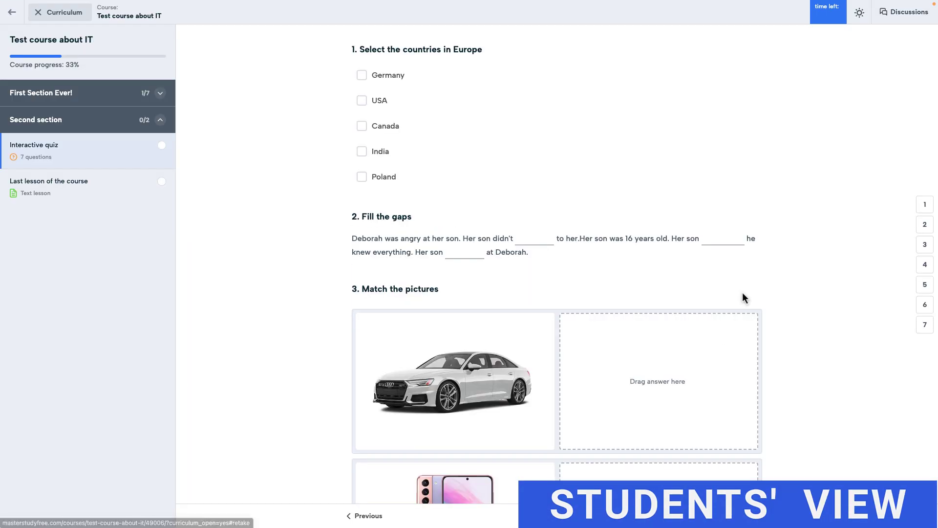
left_click(363, 75)
left_click(396, 135)
left_click(384, 176)
left_click(539, 238)
type("listed")
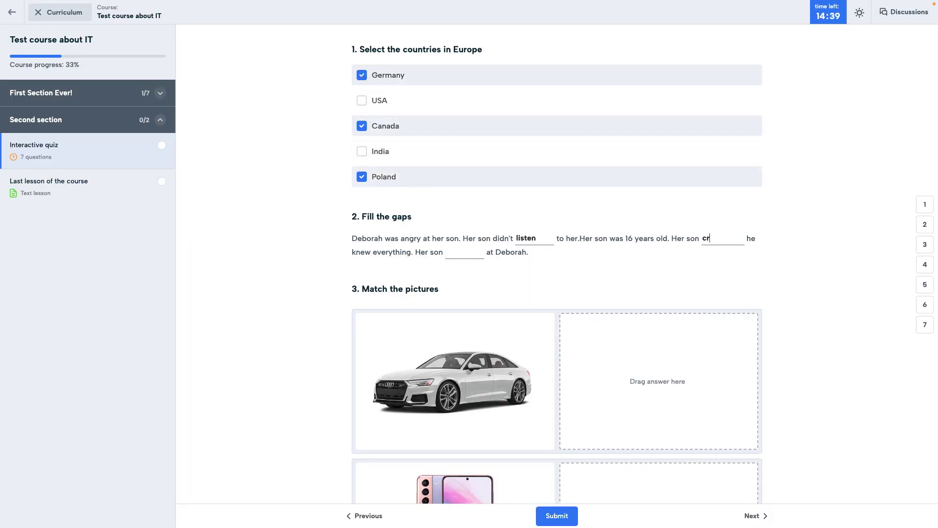
Match the Samsung logo to the phone and pair surnames Franklin, Jobs, Gates, Pushkin with first names
scroll(557, 293, "down", 10)
scroll(557, 293, "down", 5)
left_click_drag(380, 425, 657, 375)
left_click_drag(453, 425, 657, 241)
left_click_drag(454, 429, 655, 299)
left_click_drag(384, 412, 657, 332)
left_click_drag(381, 413, 657, 287)
scroll(551, 371, "down", 1)
left_click_drag(607, 216, 635, 338)
left_click_drag(608, 263, 657, 212)
Choose Benjamin Franklin, answer False for Bill Gates, add keywords Canada and Mexico, and submit
scroll(594, 394, "down", 5)
left_click(555, 331)
scroll(555, 354, "down", 2)
left_click(629, 371)
left_click(467, 452)
type("Canada")
key("Return")
type("Mexico")
key("Return")
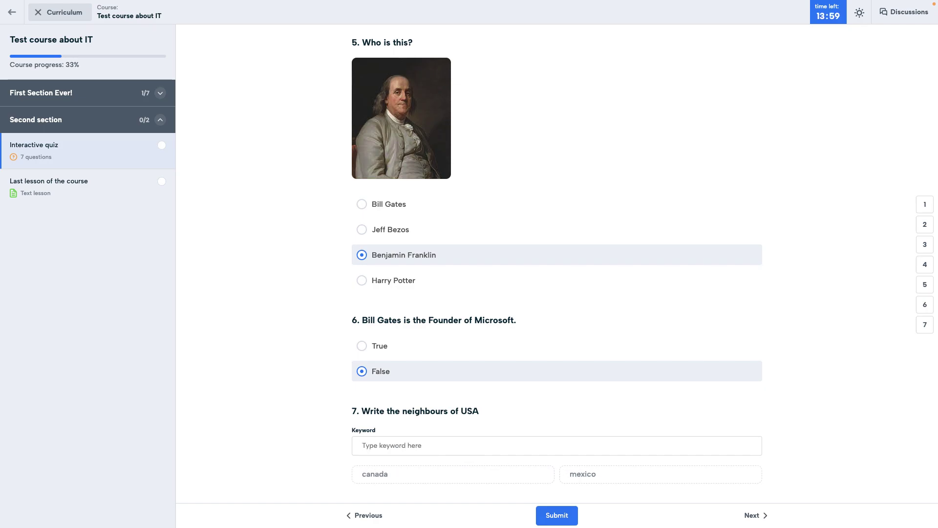
left_click(557, 515)
scroll(603, 196, "down", 5)
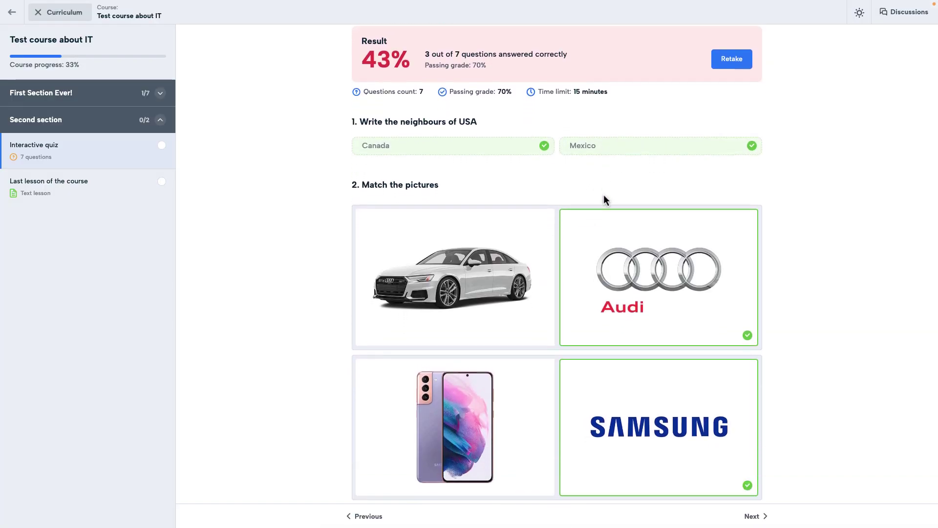
scroll(605, 198, "down", 10)
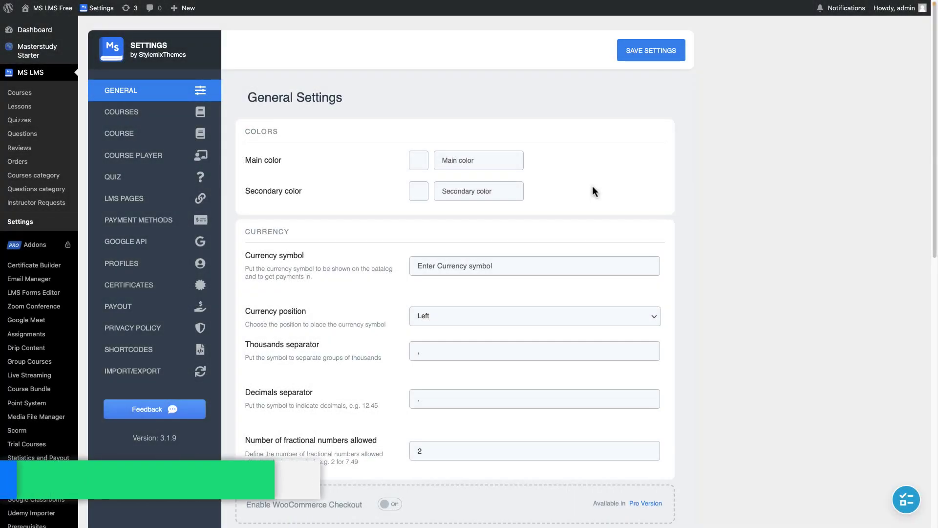
Open the progress of the student enrolled in Test course about IT
left_click(41, 96)
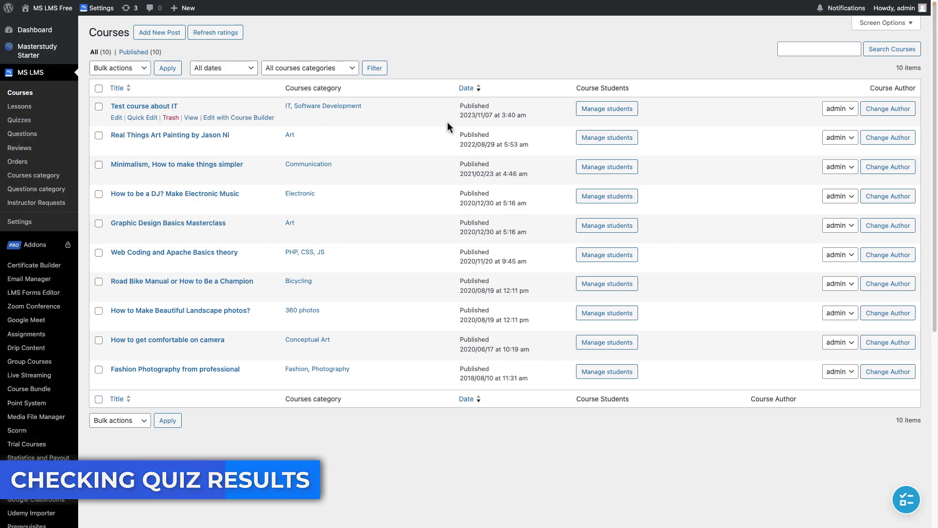
left_click(600, 113)
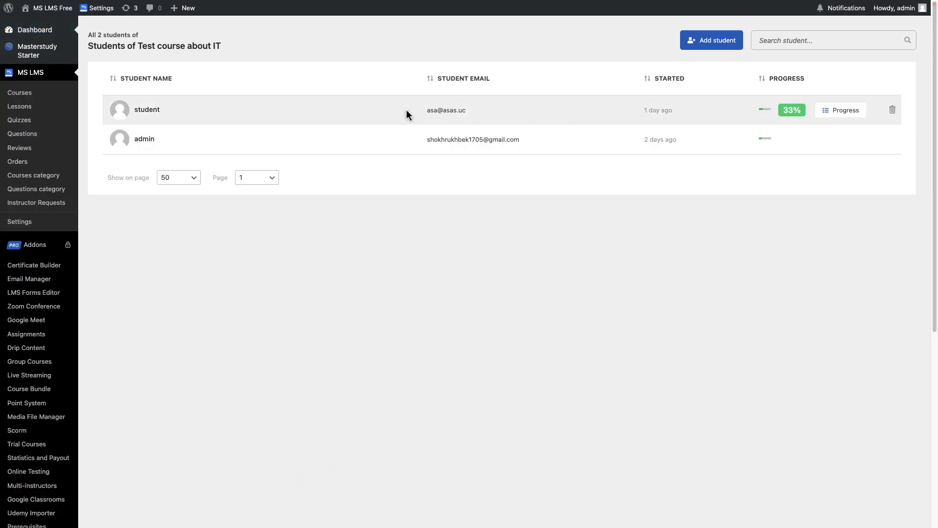
left_click(830, 114)
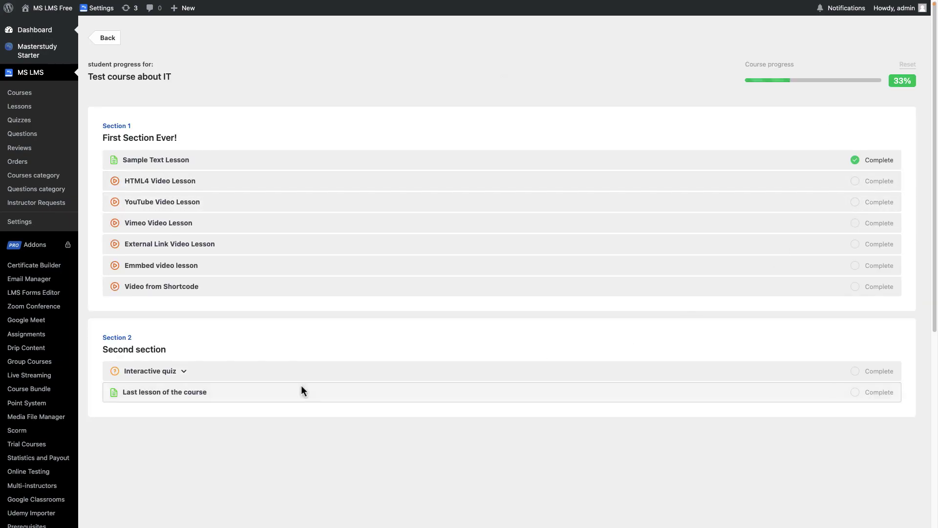
Expand the Interactive quiz and review the student's answers for Attempt #1
left_click(190, 374)
scroll(378, 358, "down", 2)
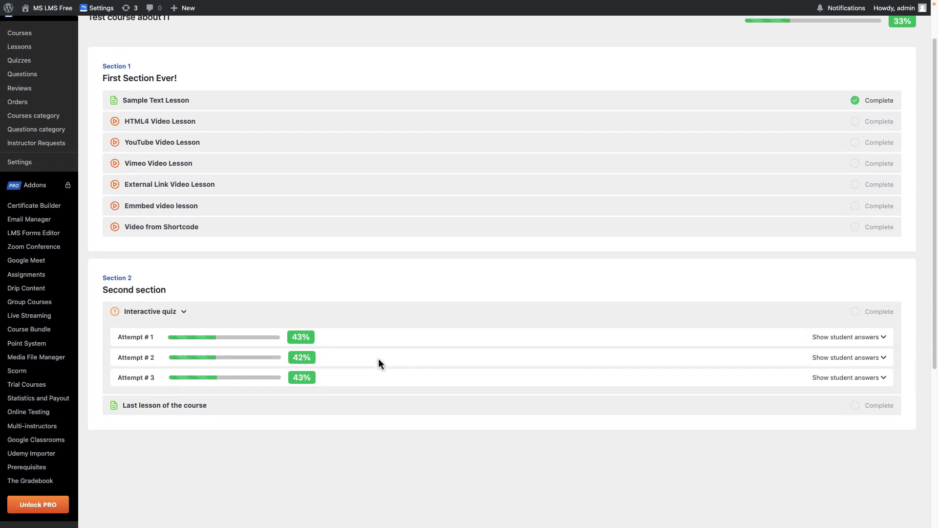
left_click(844, 338)
scroll(844, 345, "down", 1)
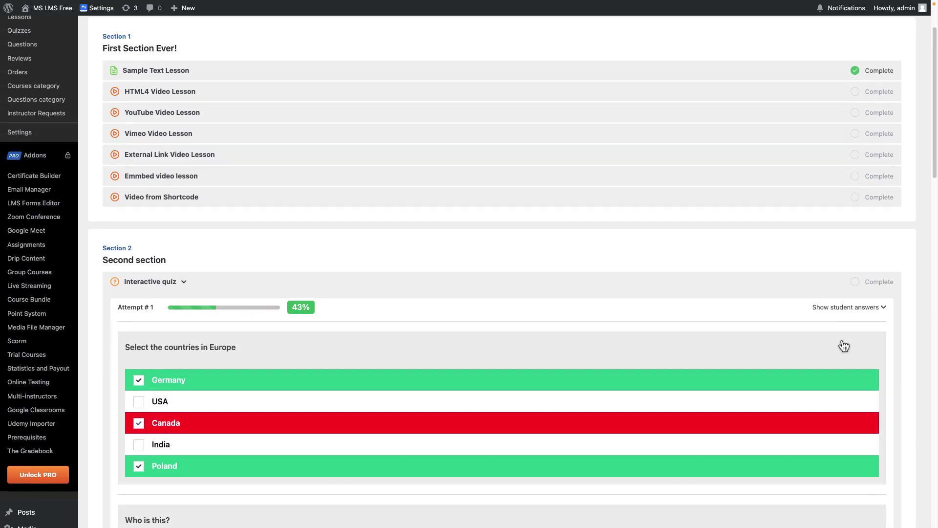
scroll(844, 345, "down", 6)
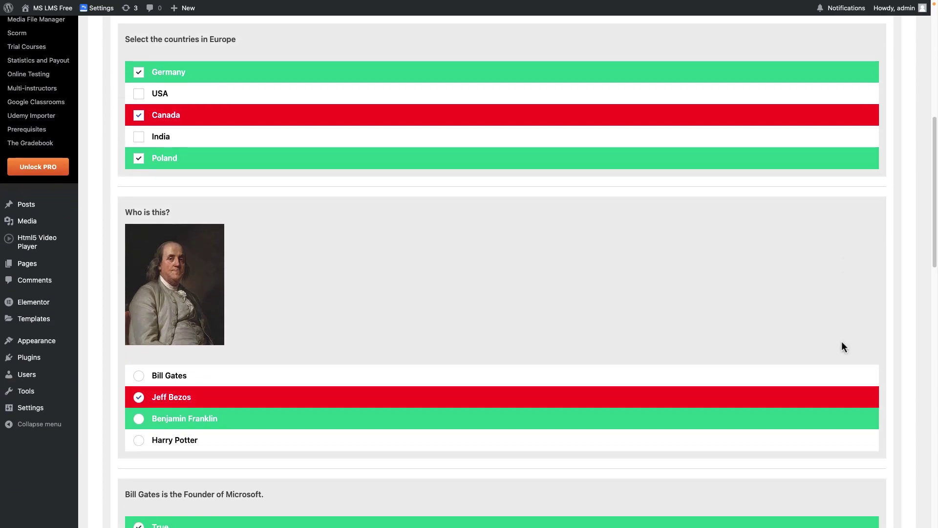
scroll(842, 342, "down", 3)
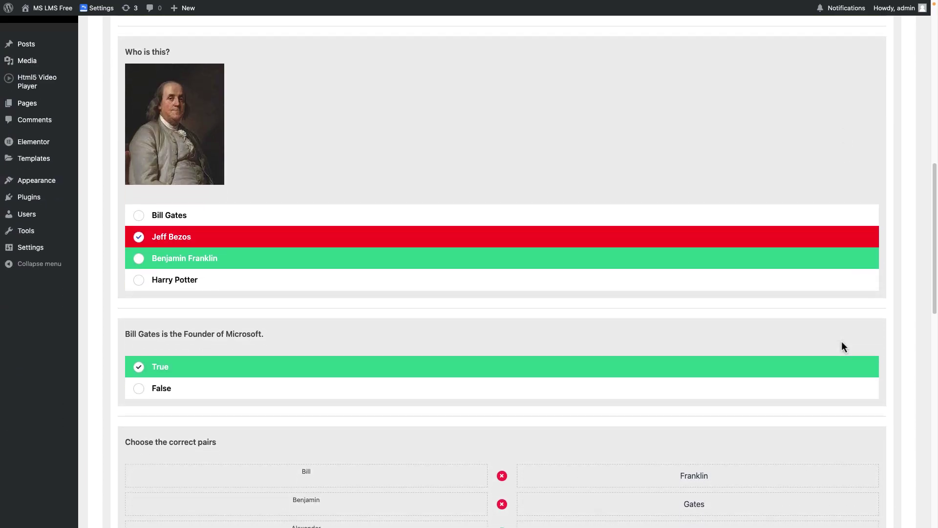
scroll(842, 341, "down", 15)
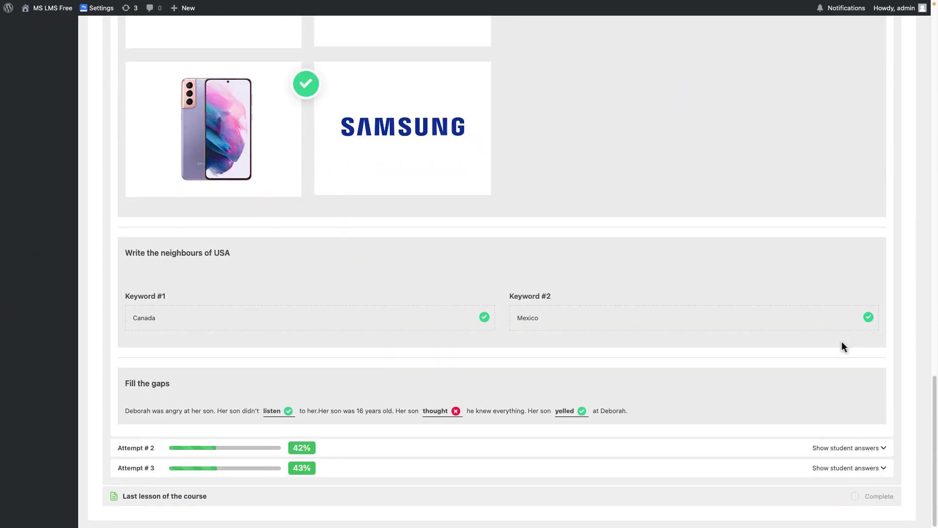
scroll(842, 341, "up", 20)
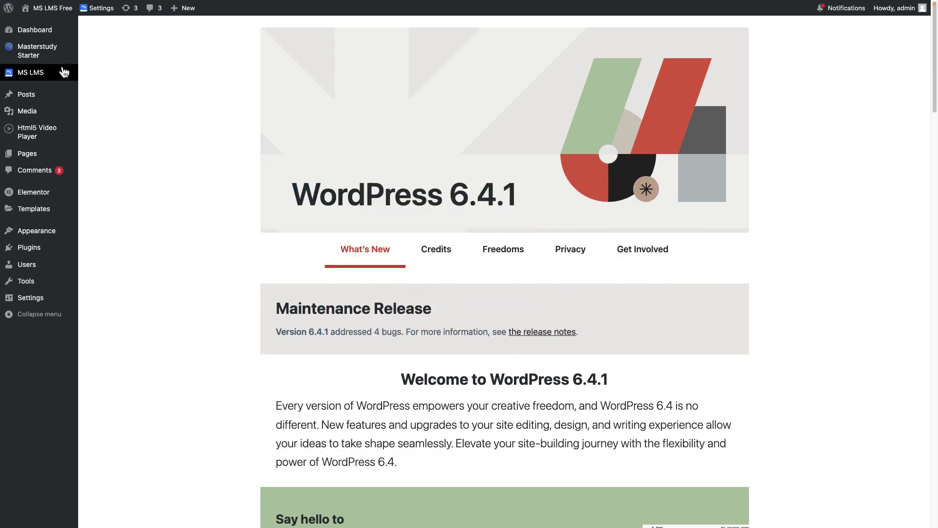
Open MS LMS Settings on the Shortcodes section and browse the shortcode list
mouse_move(34, 72)
left_click(104, 206)
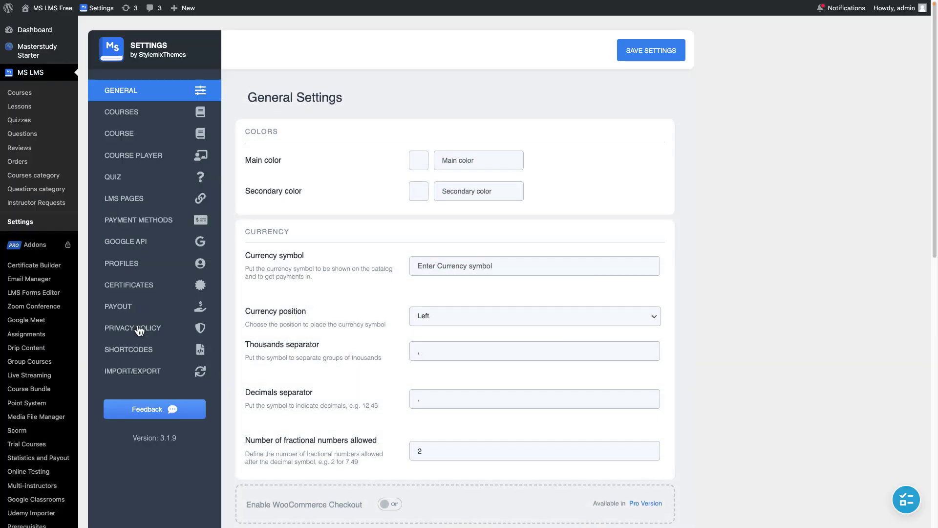
left_click(148, 349)
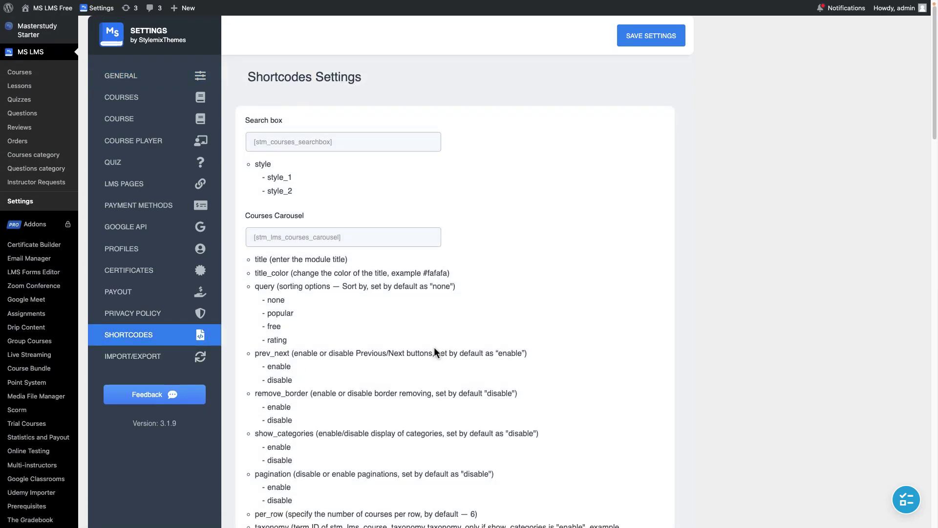
scroll(434, 348, "down", 8)
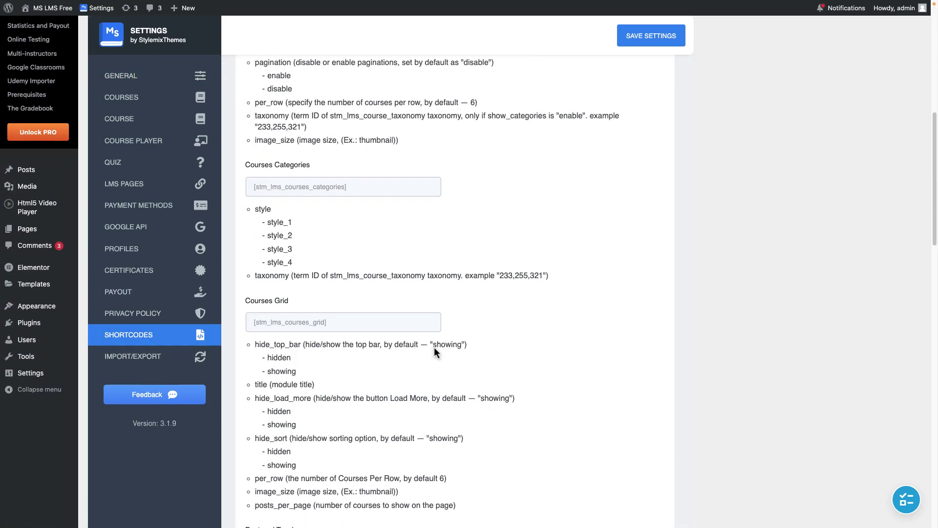
scroll(433, 346, "down", 7)
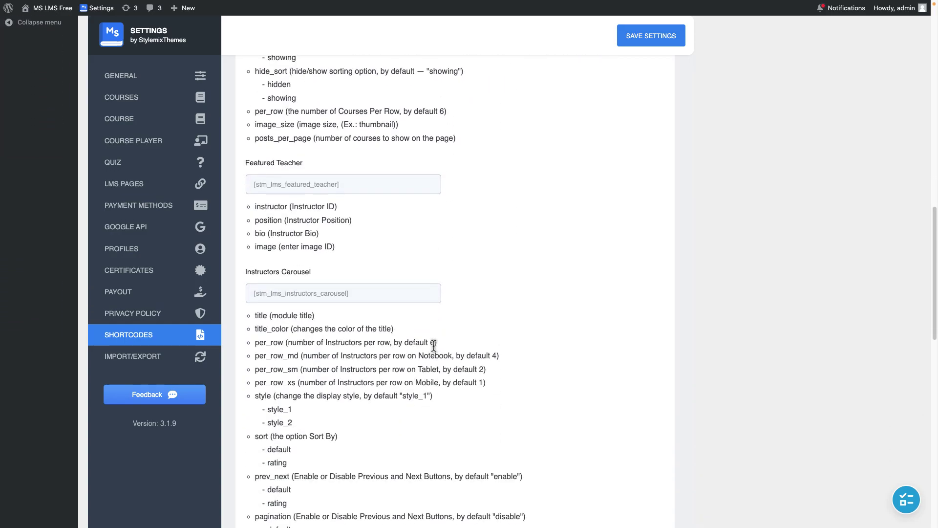
scroll(433, 346, "up", 15)
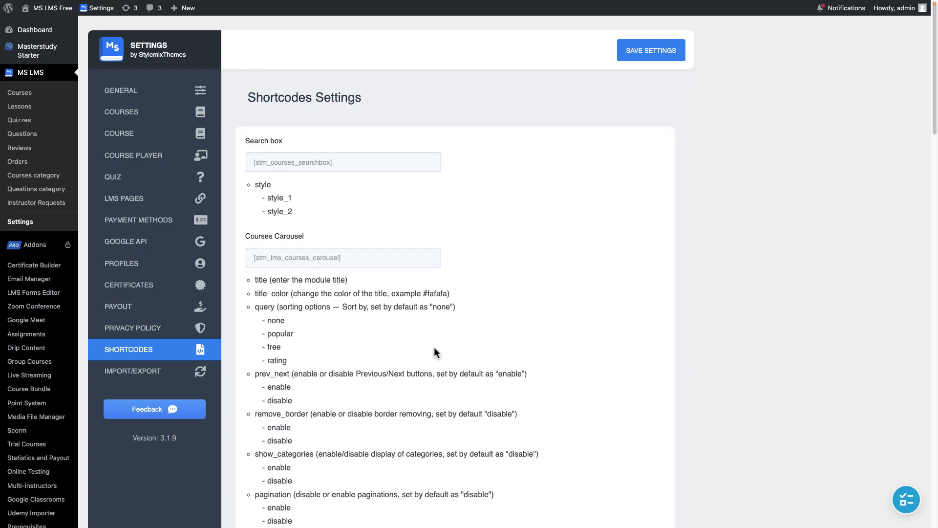
scroll(434, 347, "down", 6)
Create a new blank page
mouse_move(50, 426)
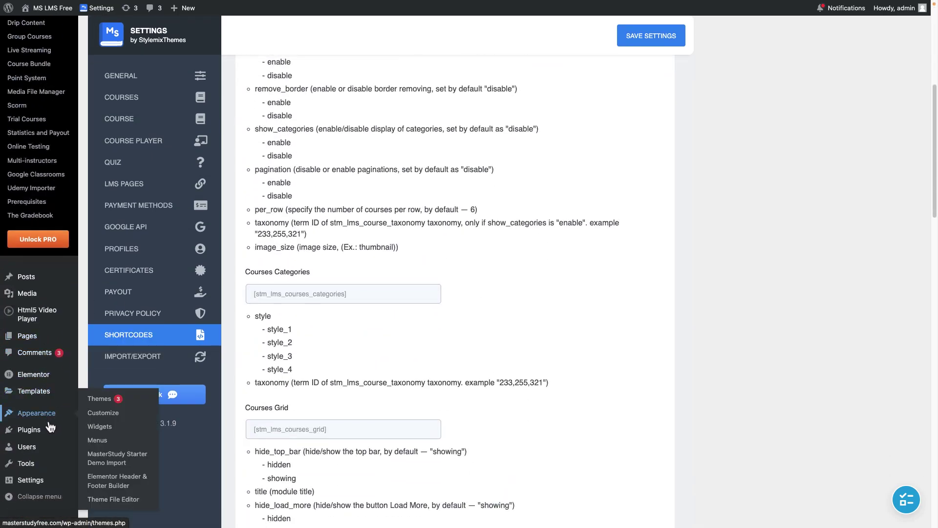
mouse_move(35, 336)
left_click(109, 352)
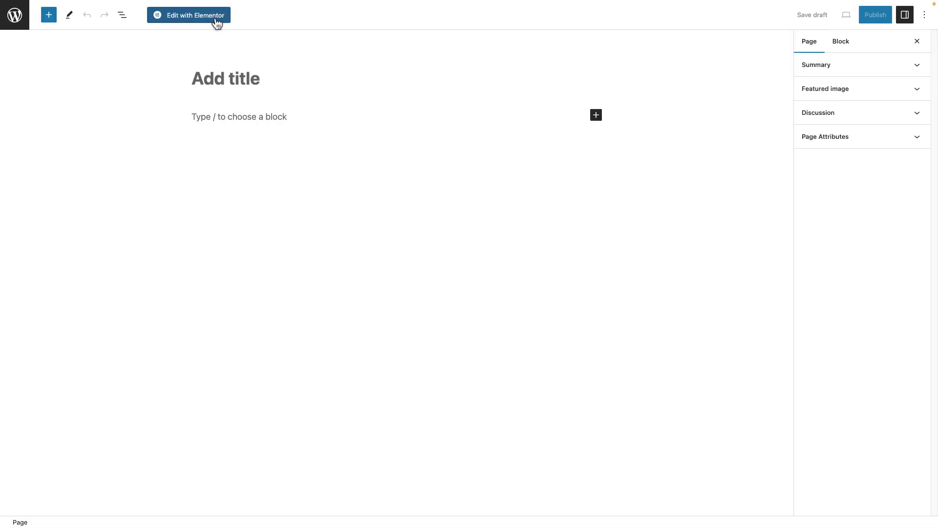
Edit the page in Elementor and add a heading reading 'Sample Course Searching Page'
left_click(216, 23)
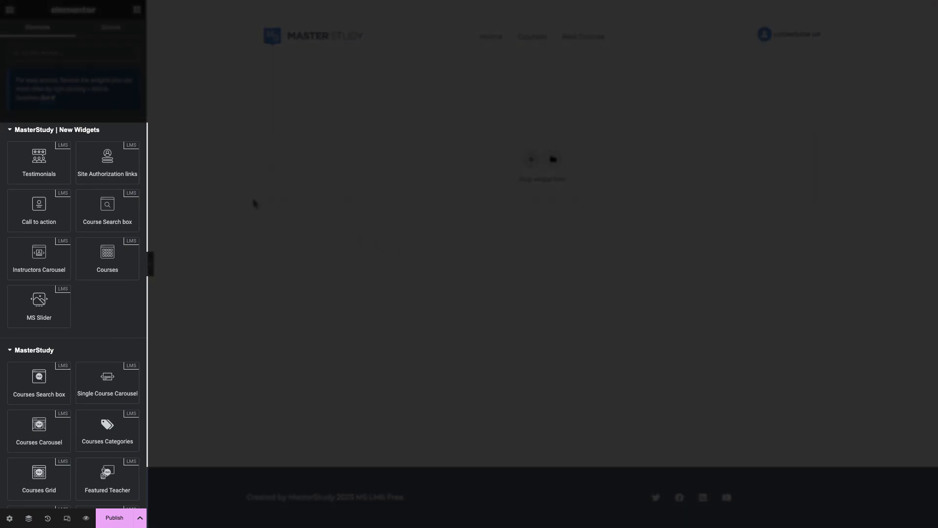
scroll(64, 277, "down", 2)
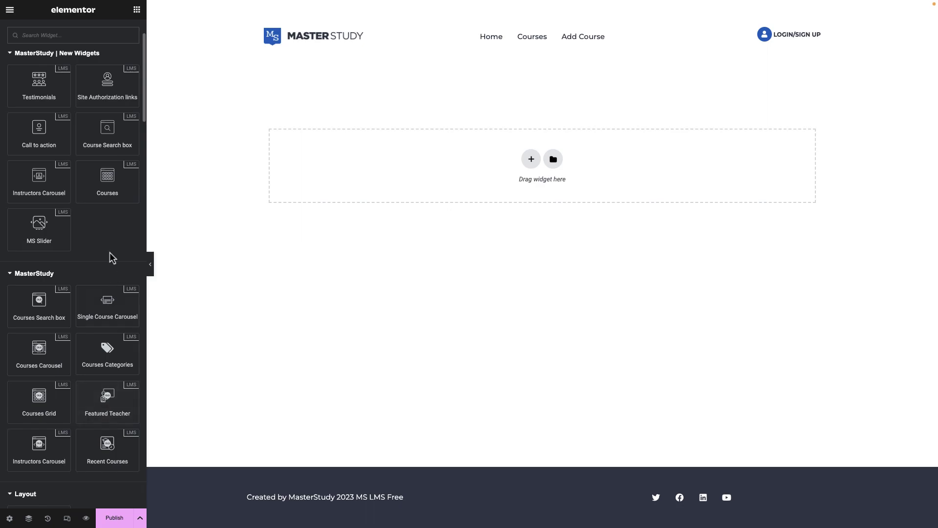
scroll(42, 457, "down", 6)
left_click_drag(37, 381, 554, 184)
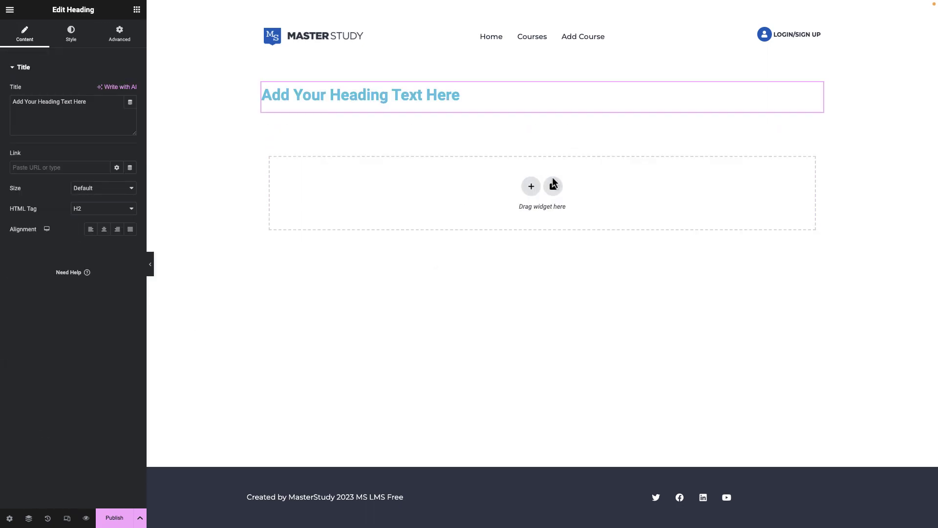
triple_click(425, 100)
type("Sample Course Searching Page")
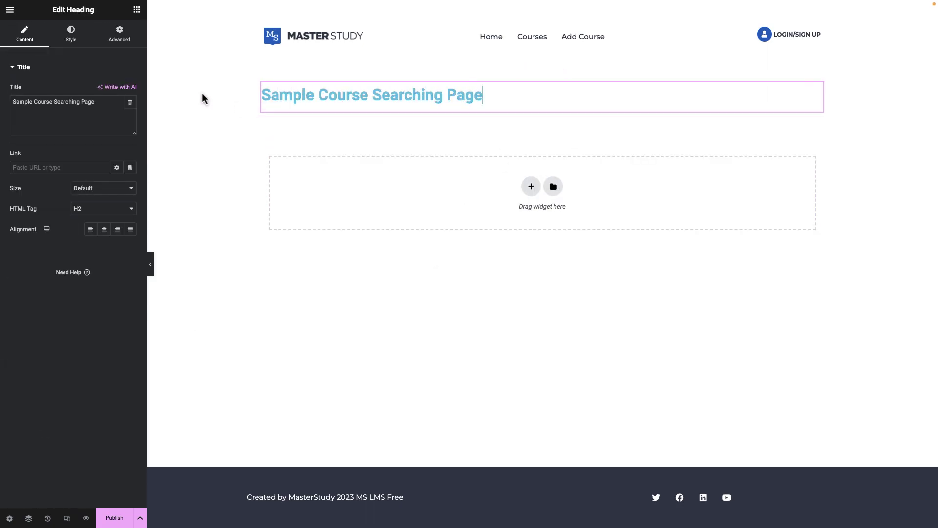
Place a Course Search box below the heading using the Button Outside preset
left_click(137, 9)
left_click_drag(108, 210, 452, 193)
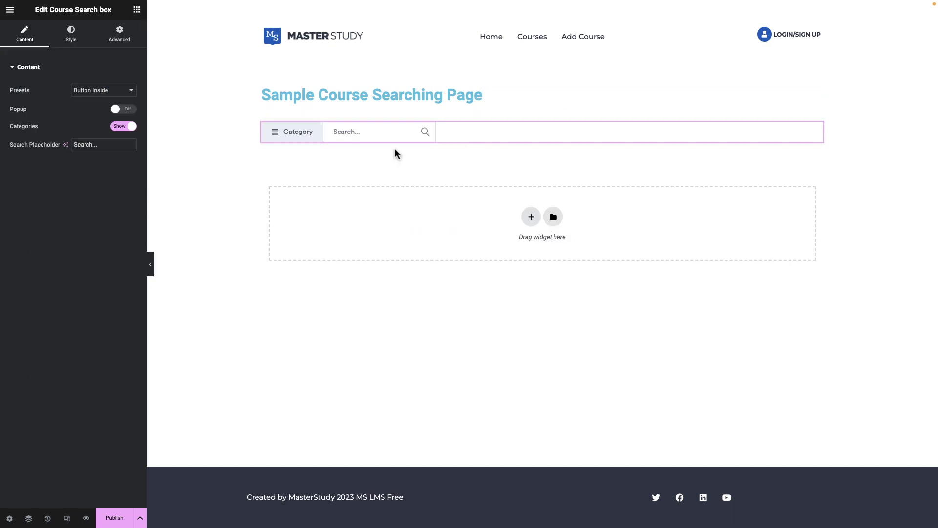
left_click(91, 91)
left_click(94, 101)
left_click(95, 92)
left_click(100, 103)
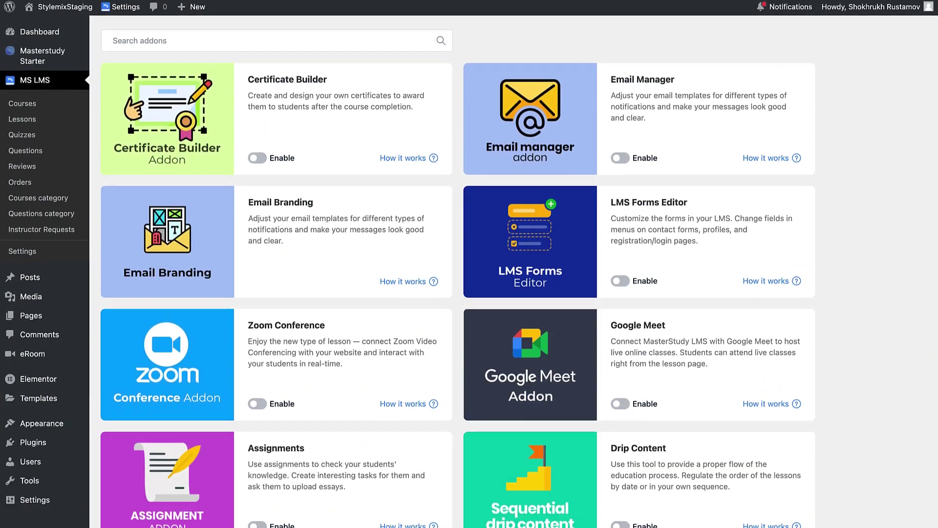
scroll(469, 264, "down", 3)
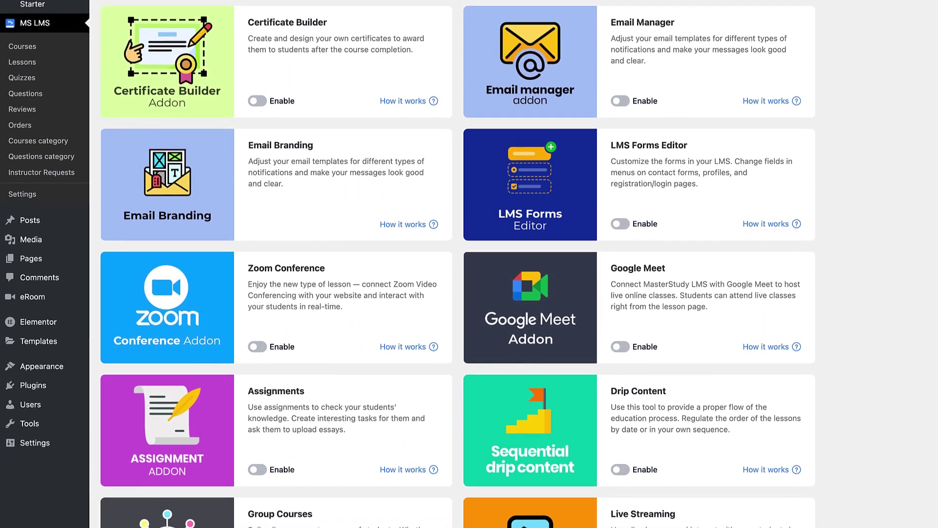
scroll(469, 264, "down", 5)
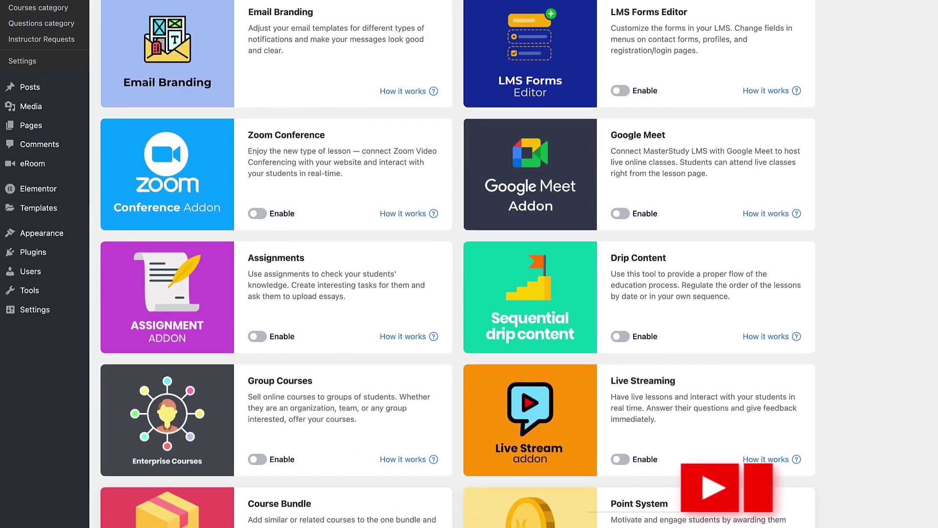
scroll(469, 264, "down", 5)
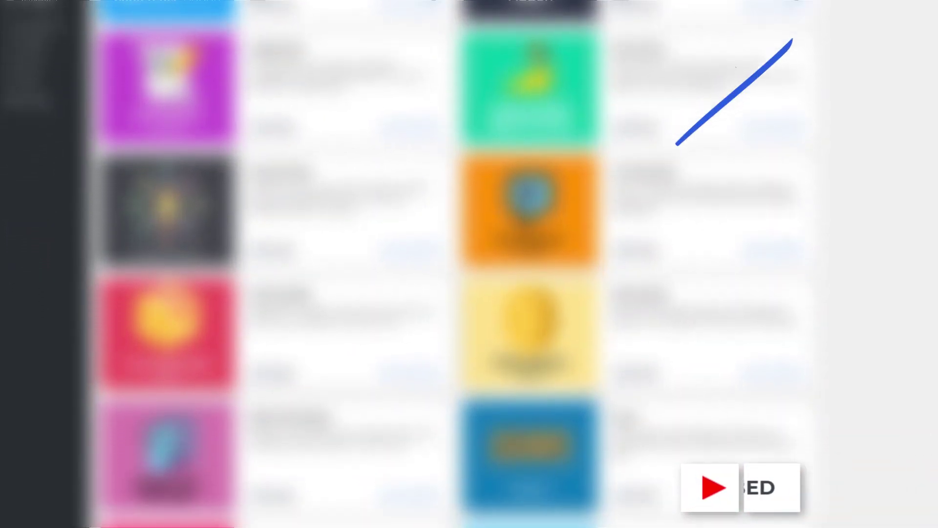
scroll(469, 264, "down", 5)
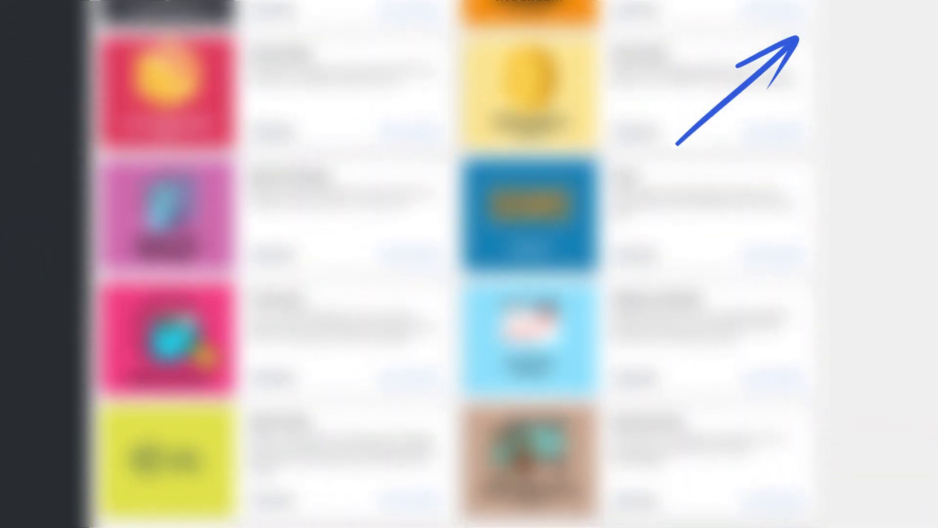
scroll(469, 264, "down", 3)
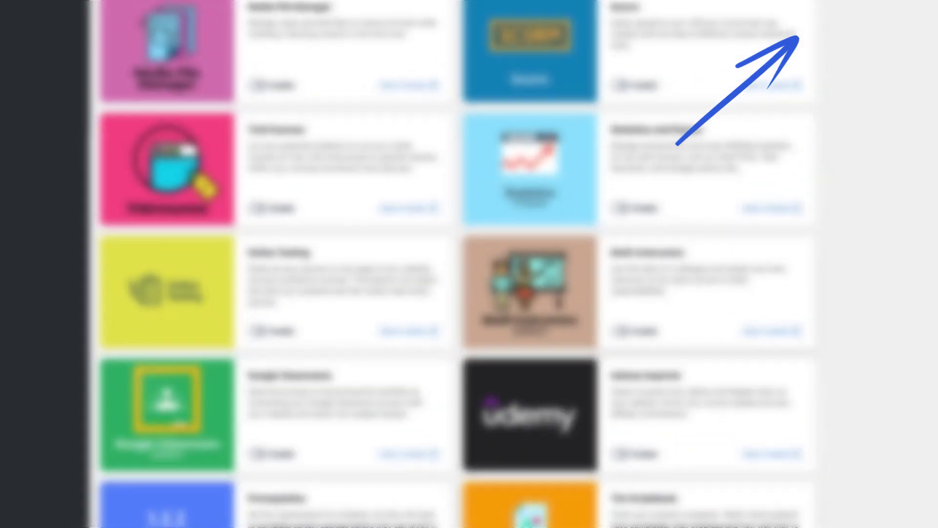
scroll(469, 264, "down", 2)
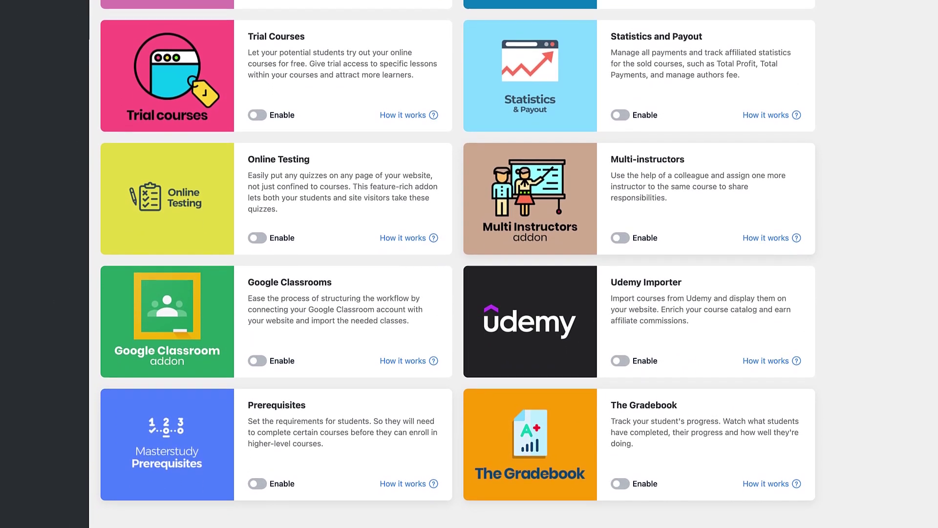